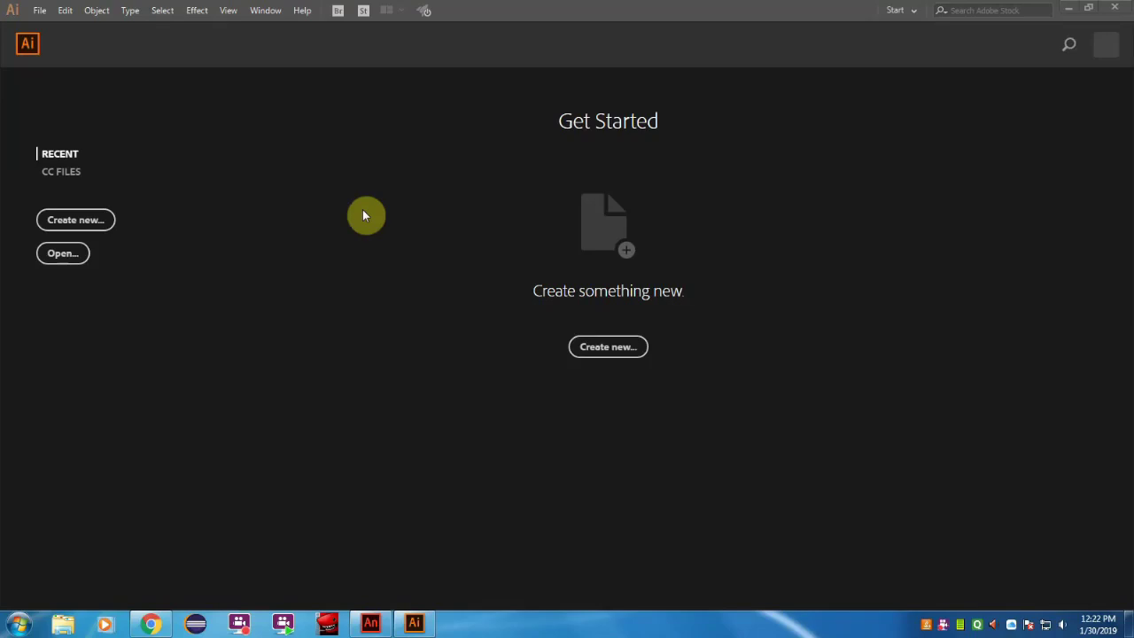
Launch Notepad via the Run prompt and type the title 'Analog Clock' into a new note
left_click(113, 220)
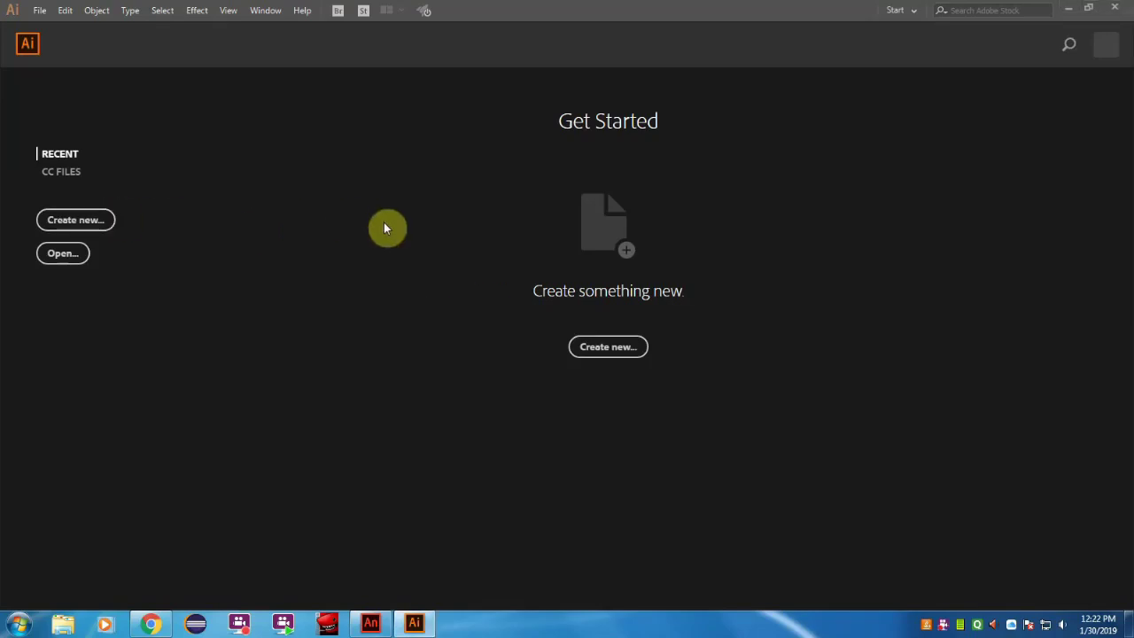
key("super+r")
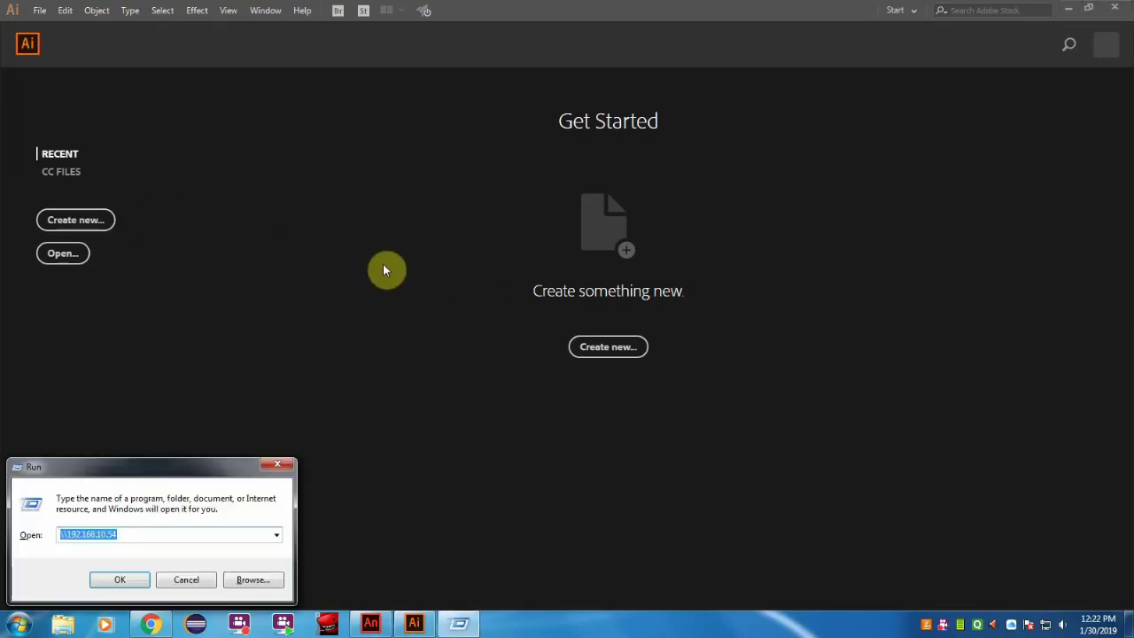
type("notepad")
key("Return")
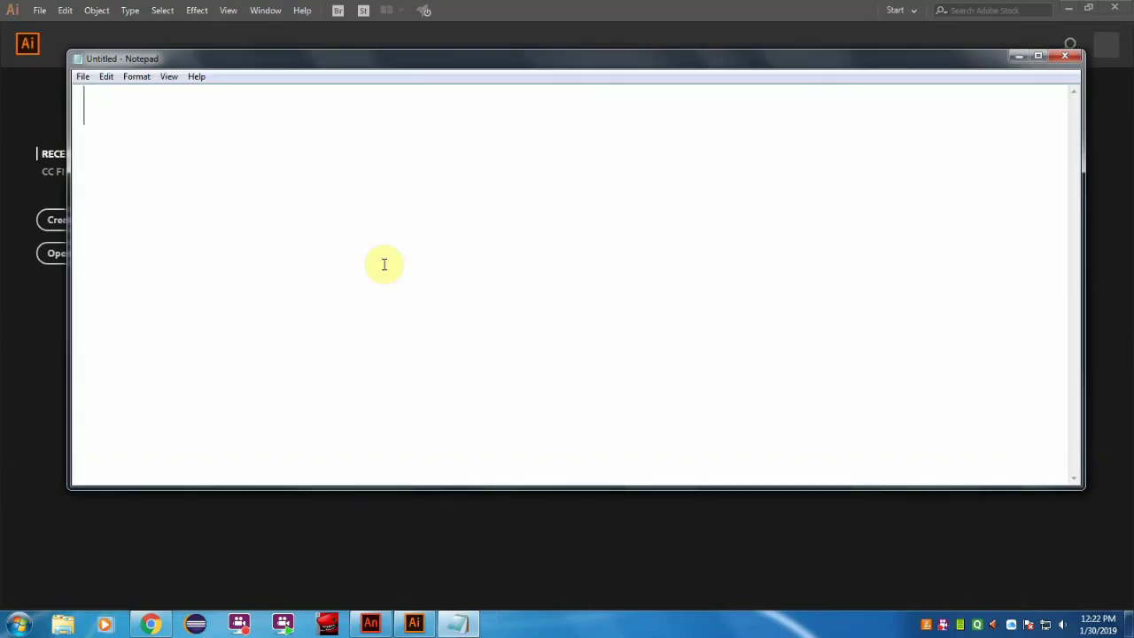
type("Analog Clock")
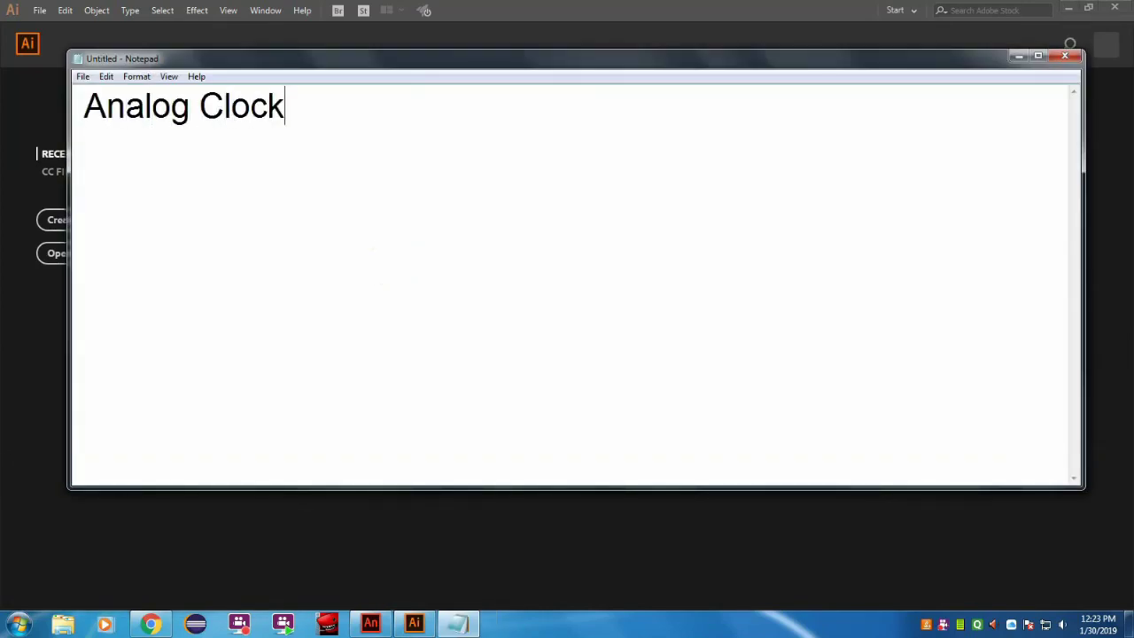
Create a new blank Illustrator document and draw a large circle with the Ellipse tool
left_click(47, 295)
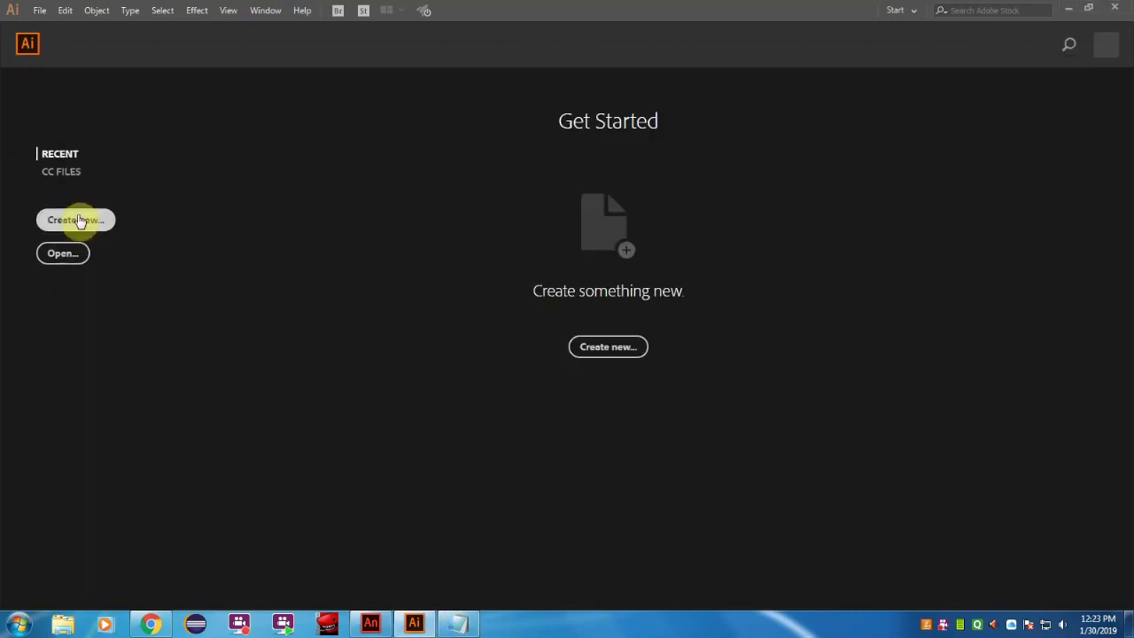
left_click(81, 221)
left_click(851, 532)
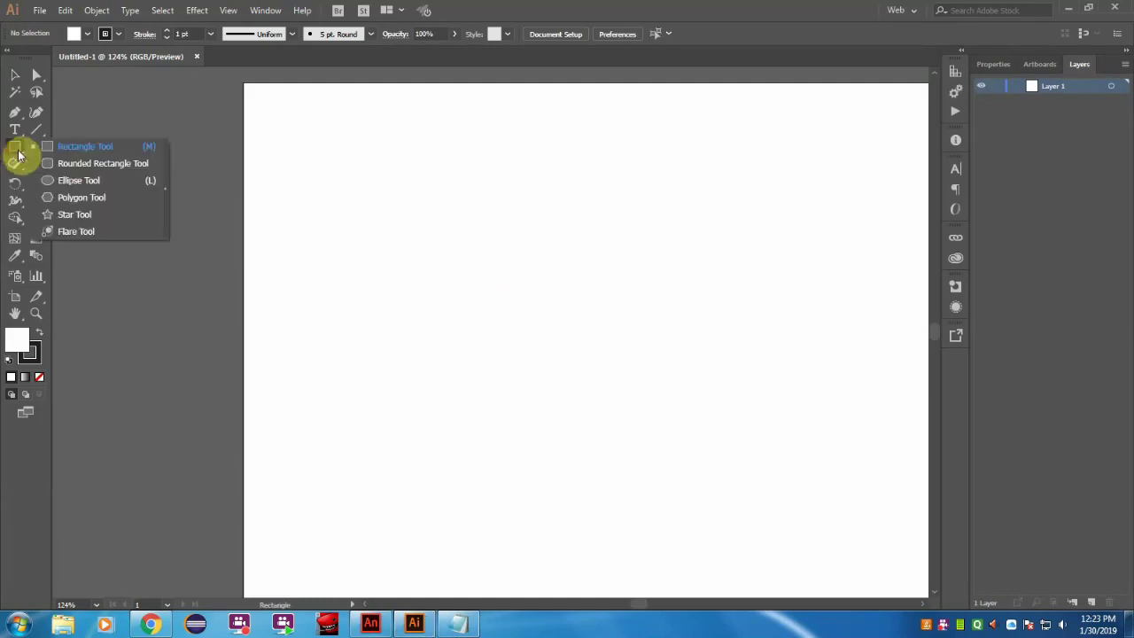
left_click_drag(14, 146, 71, 180)
mouse_move(407, 135)
left_mouse_down()
mouse_move(496, 203)
mouse_move(754, 472)
mouse_move(741, 468)
left_mouse_up()
Give the circle a 4 pt crimson stroke and an orange fill
left_click(14, 75)
left_click(118, 34)
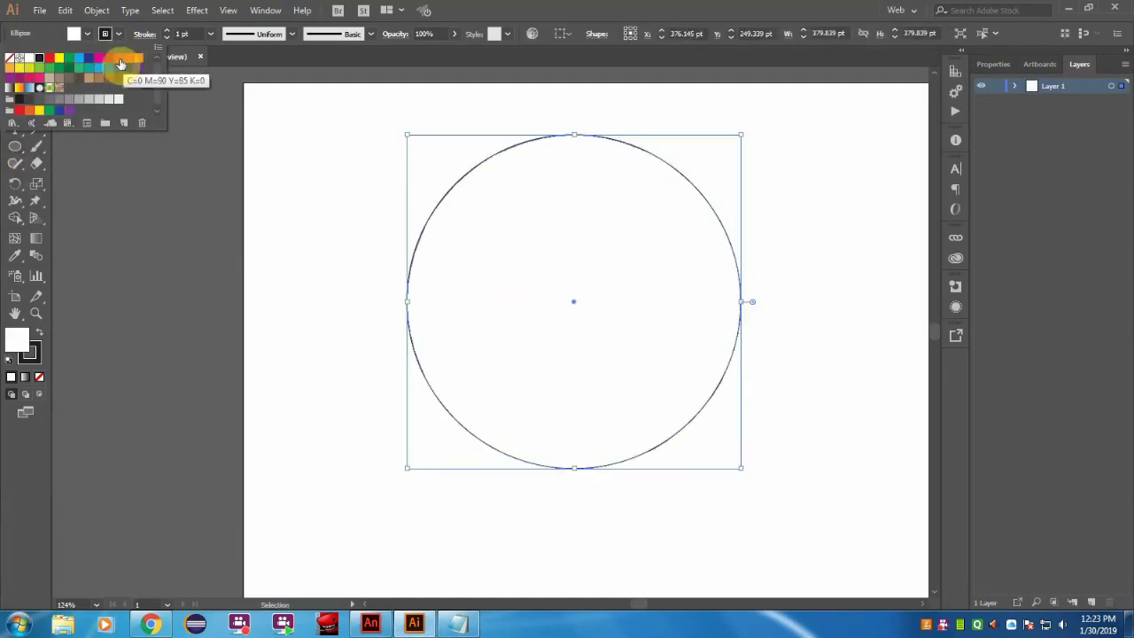
left_click(111, 58)
left_click(167, 32)
left_click(167, 33)
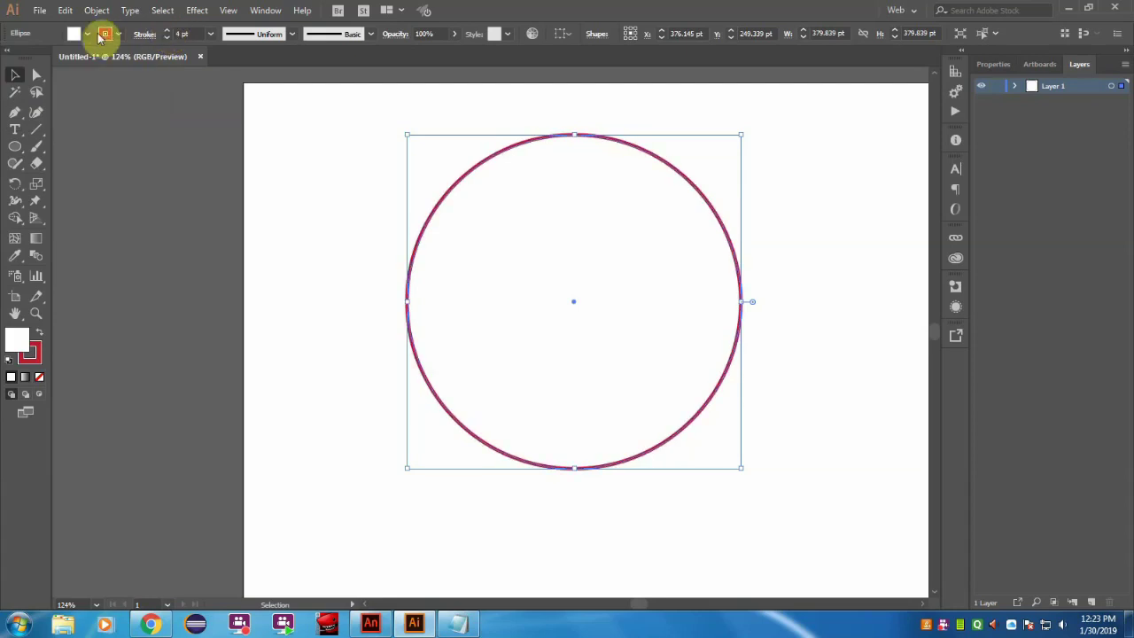
left_click(87, 33)
left_click(45, 55)
left_click(370, 202)
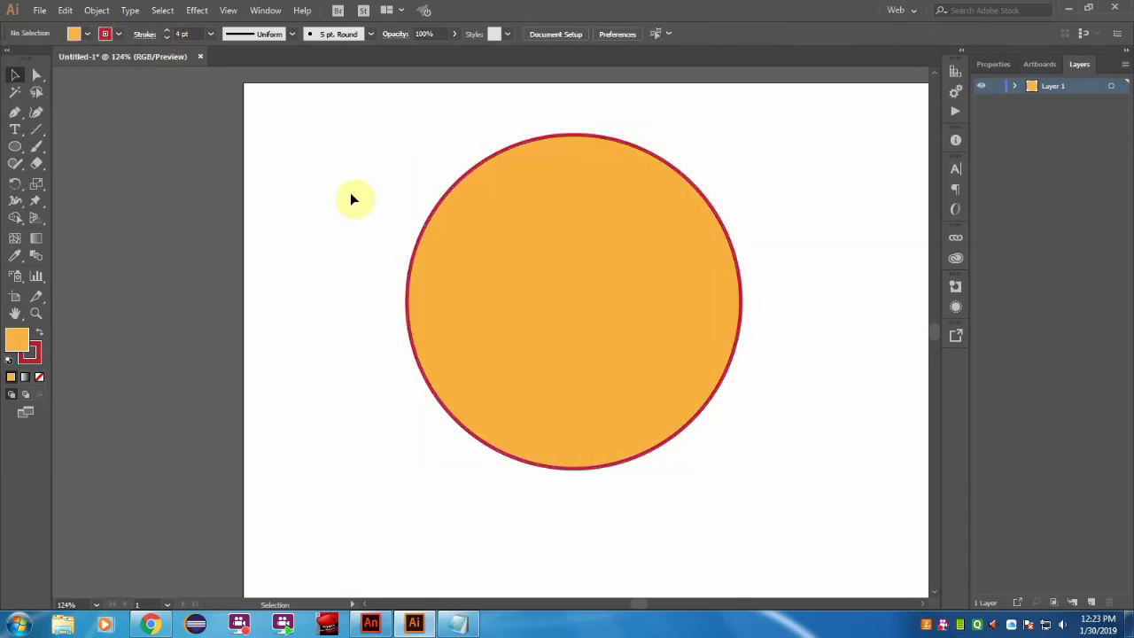
key("ctrl+0")
Align the orange circle to the artboard, centred horizontally and vertically, using the Align panel
left_click(351, 201)
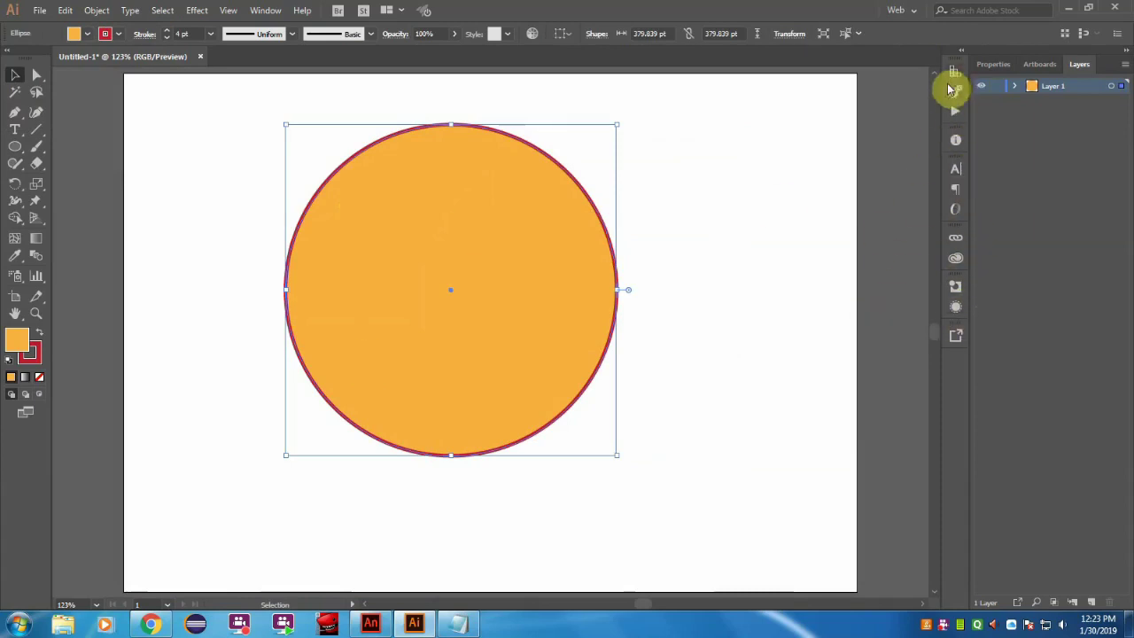
left_click(263, 11)
left_click(340, 171)
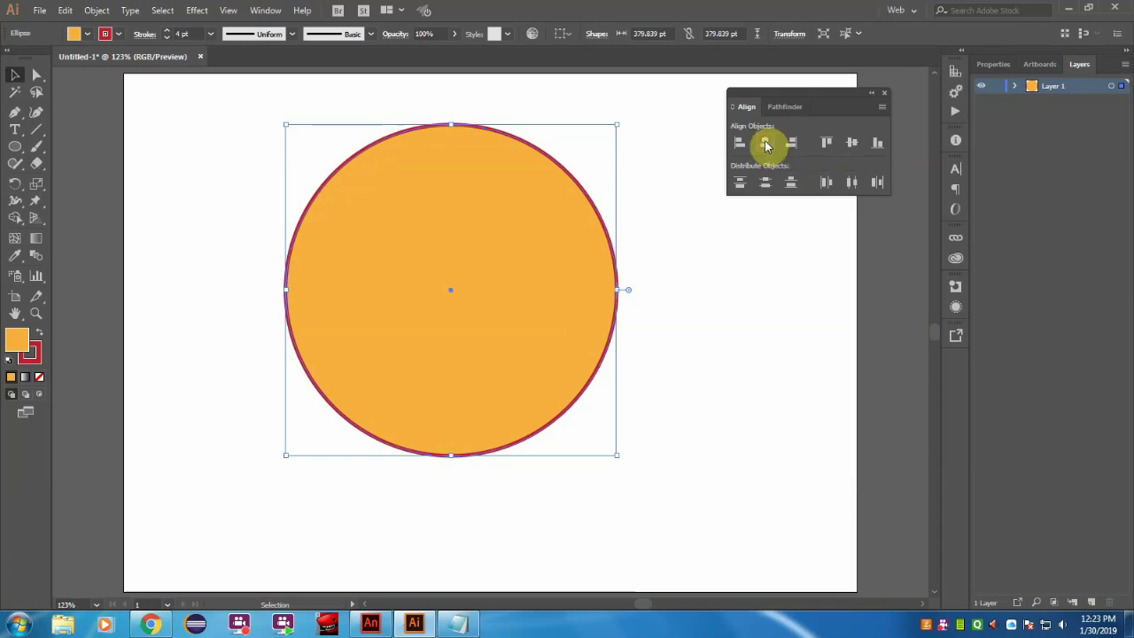
left_click(734, 107)
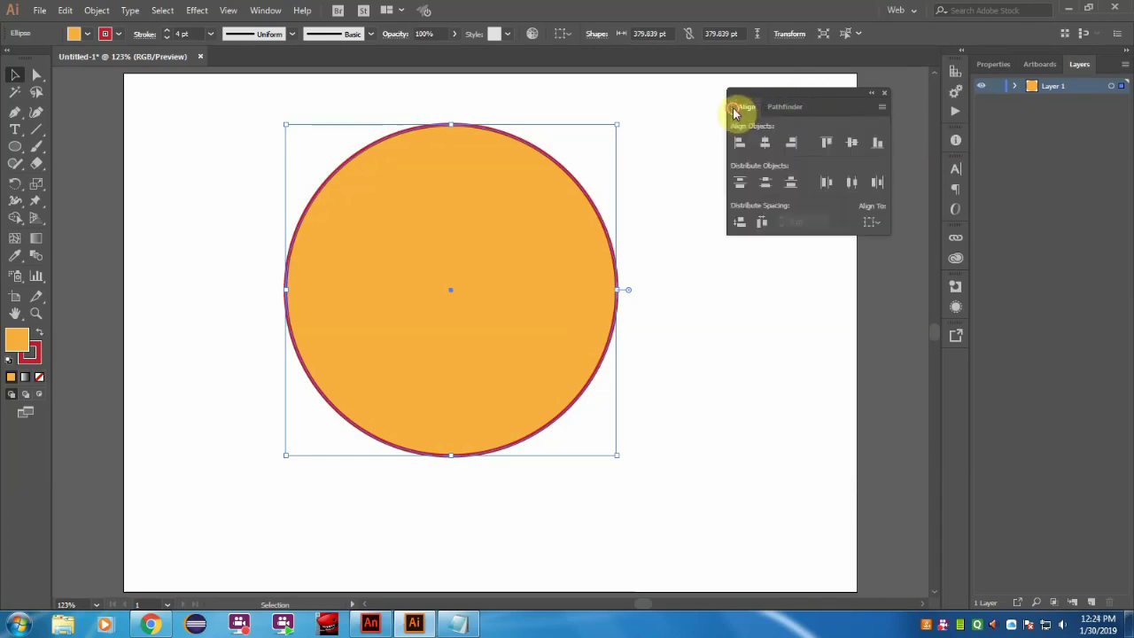
left_click(873, 222)
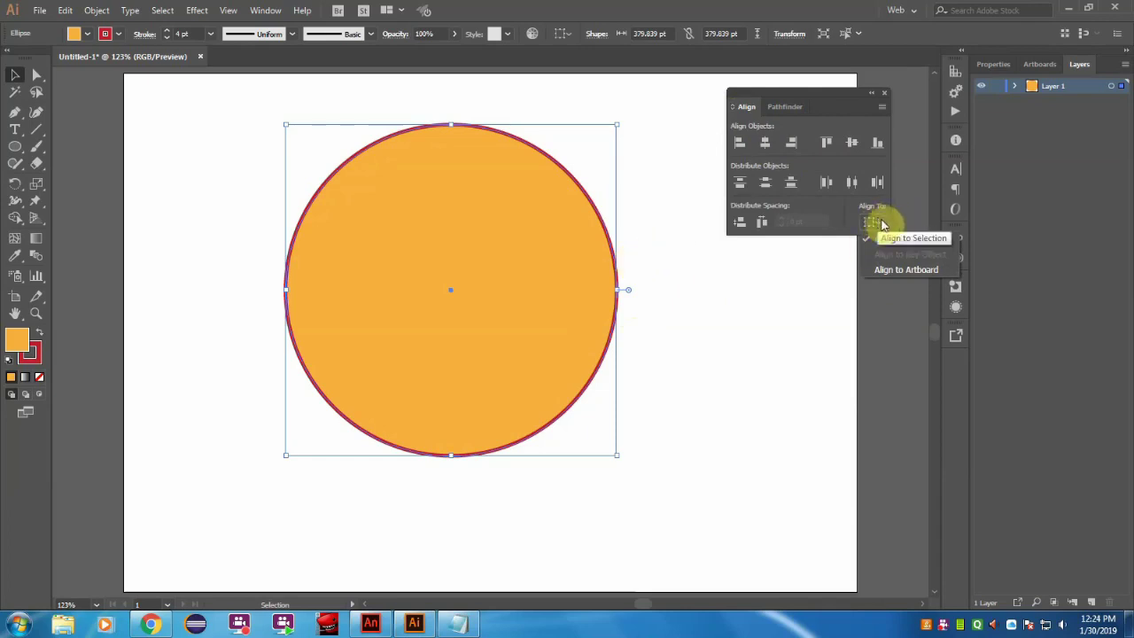
left_click(890, 275)
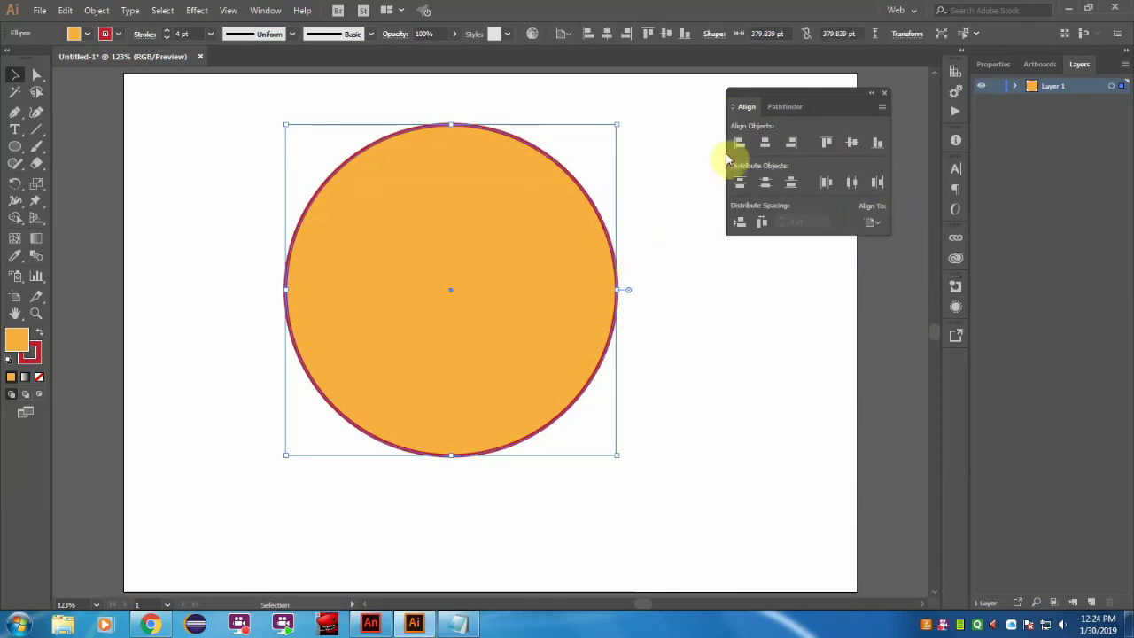
left_click(765, 142)
left_click(851, 142)
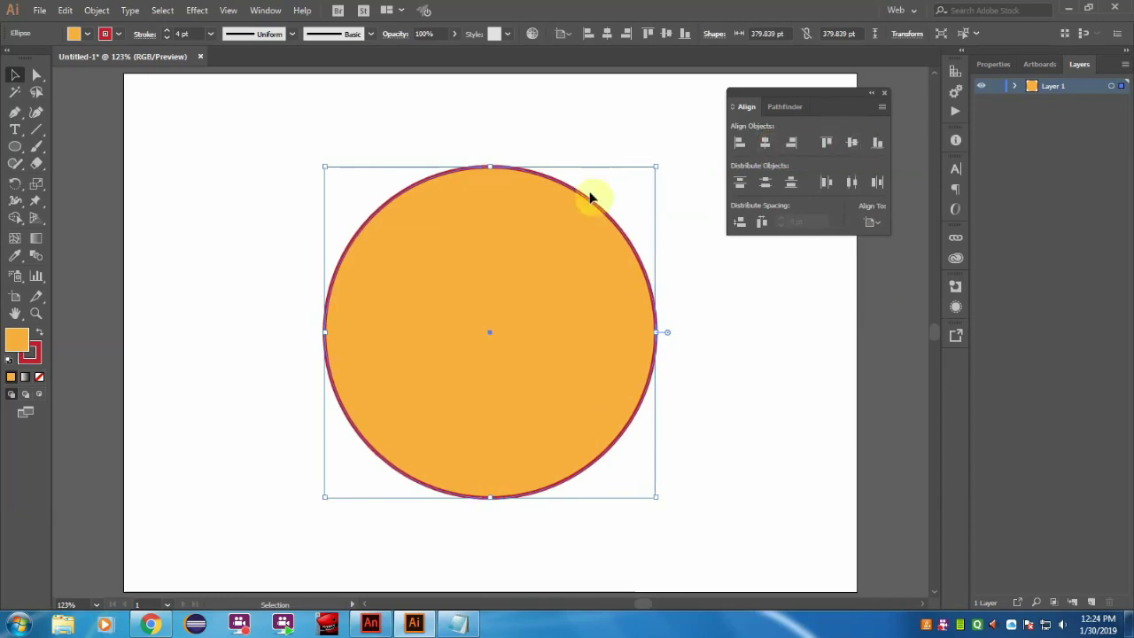
left_click(883, 93)
left_click(783, 177)
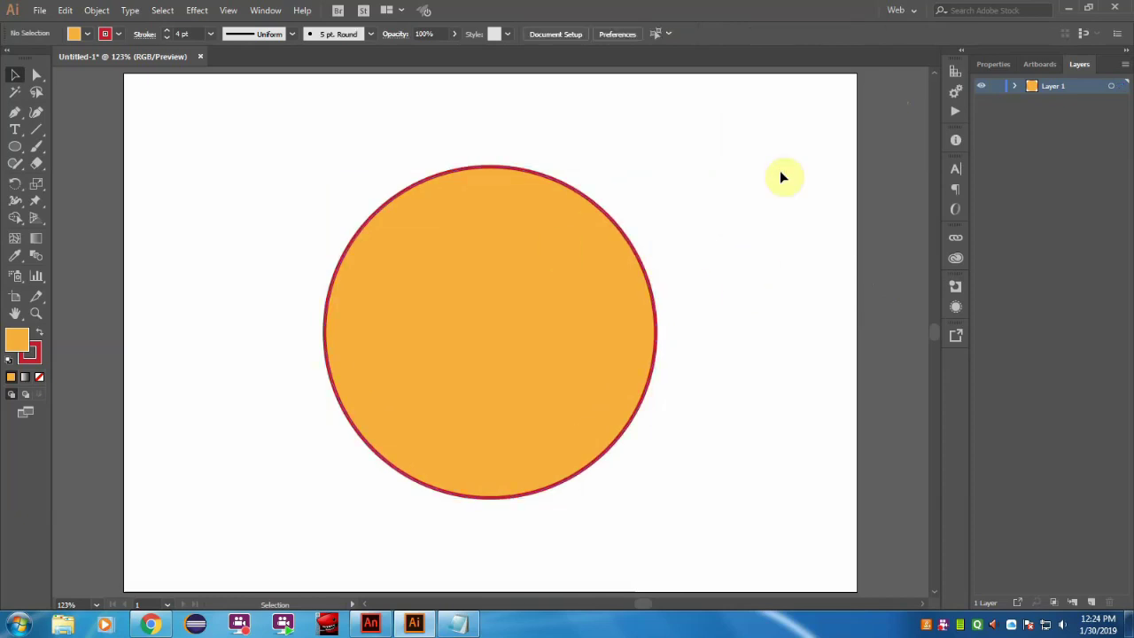
Show rulers and drag horizontal and vertical guides to cross at the circle's centre
left_click(494, 340)
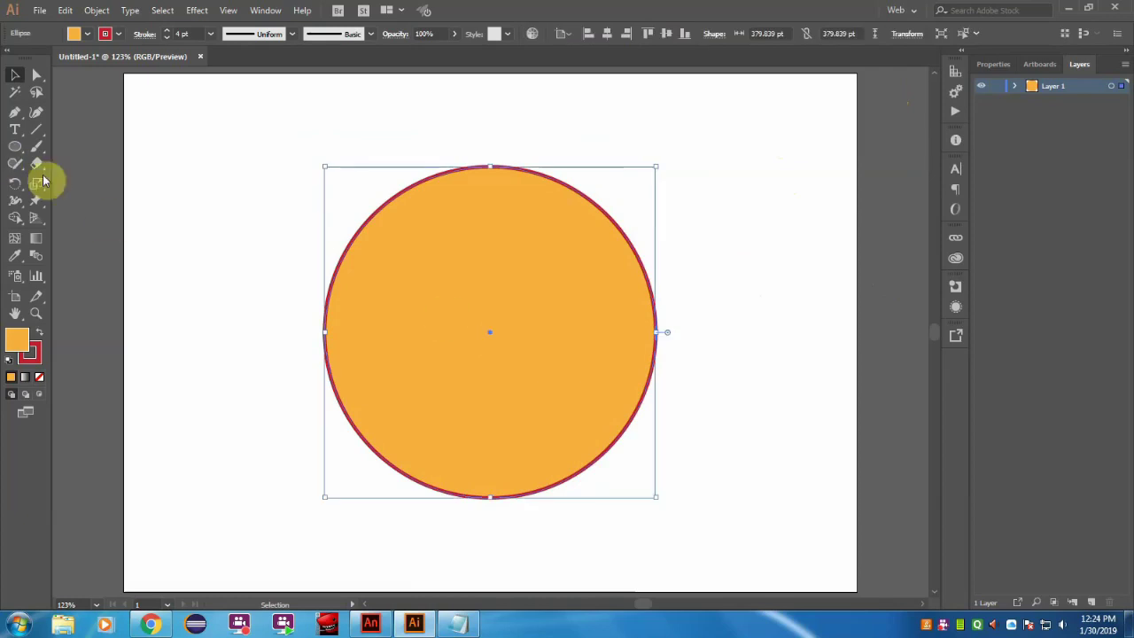
key("ctrl+r")
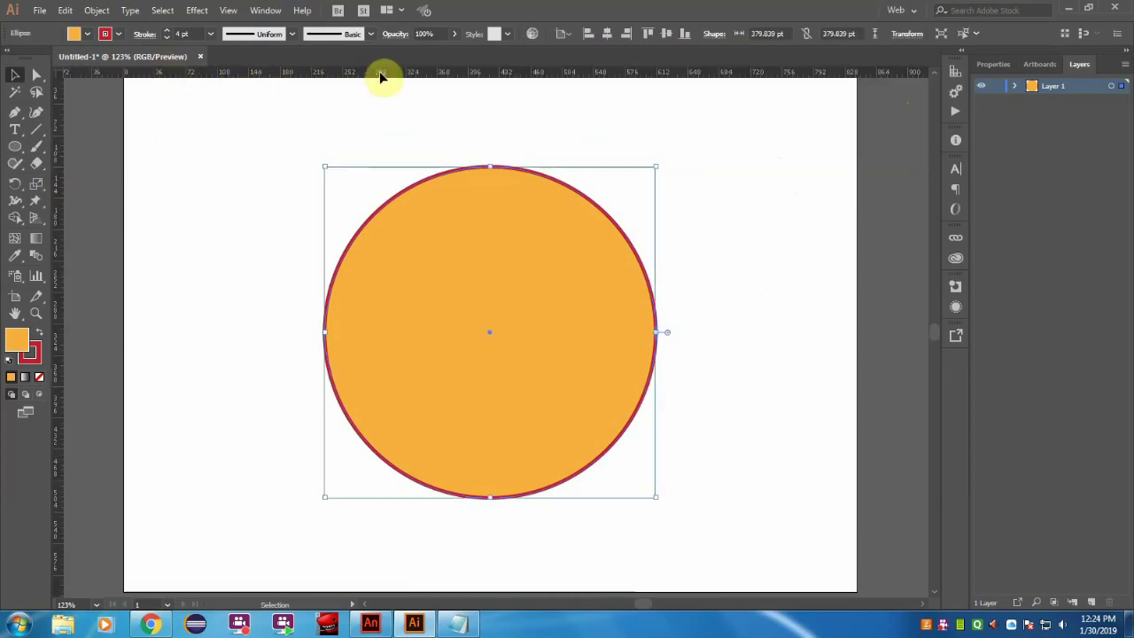
left_click_drag(379, 71, 522, 331)
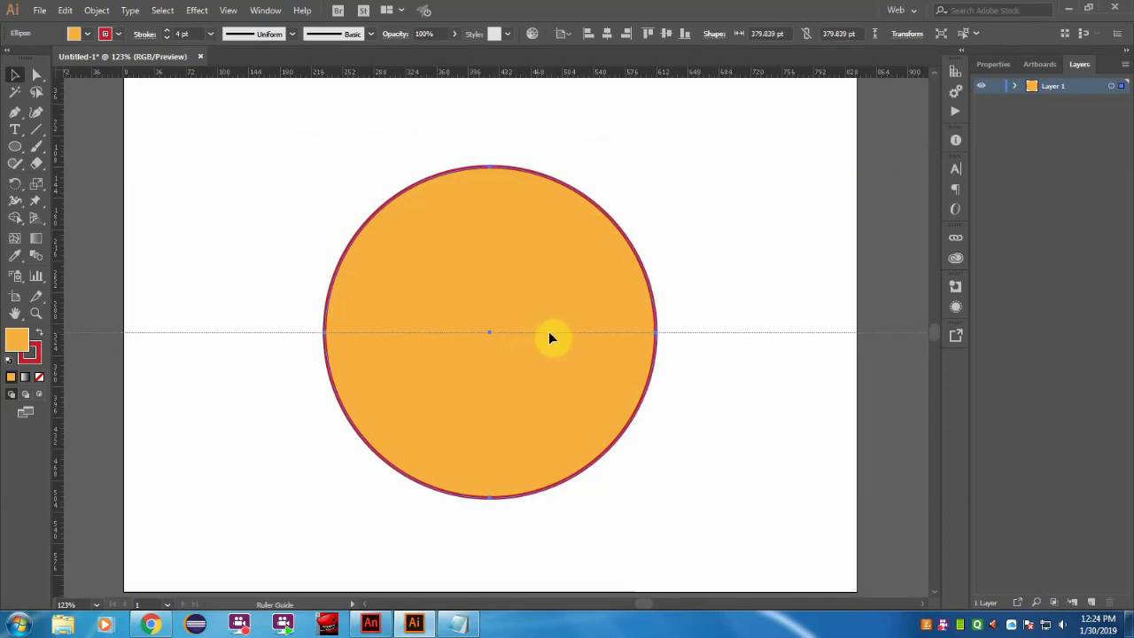
left_click(552, 332)
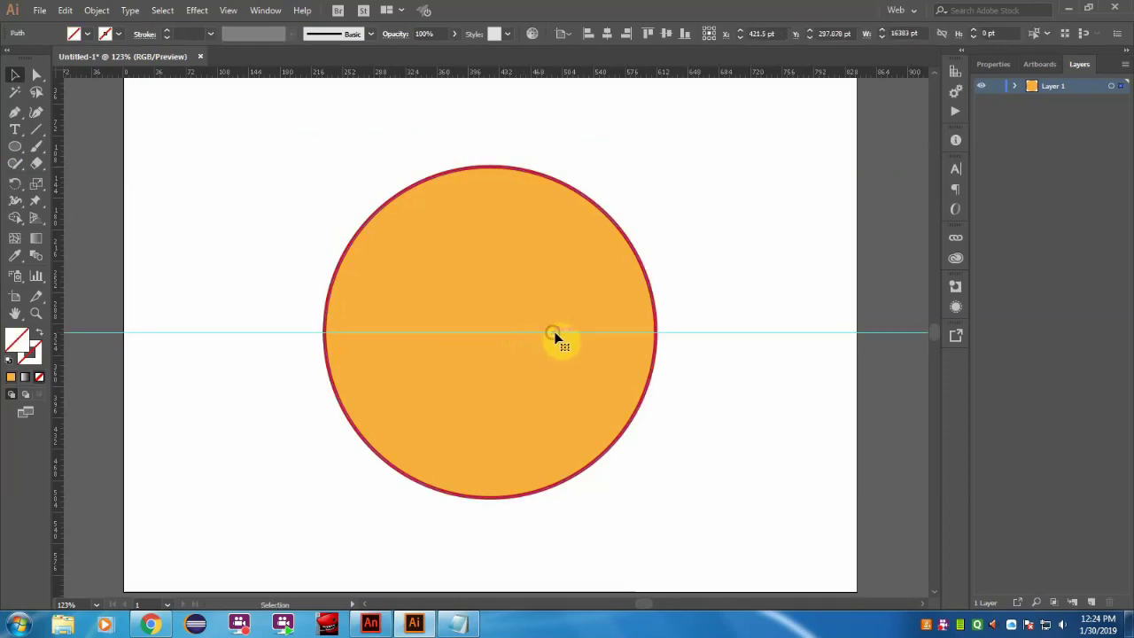
left_click(432, 261)
left_click_drag(51, 245, 487, 259)
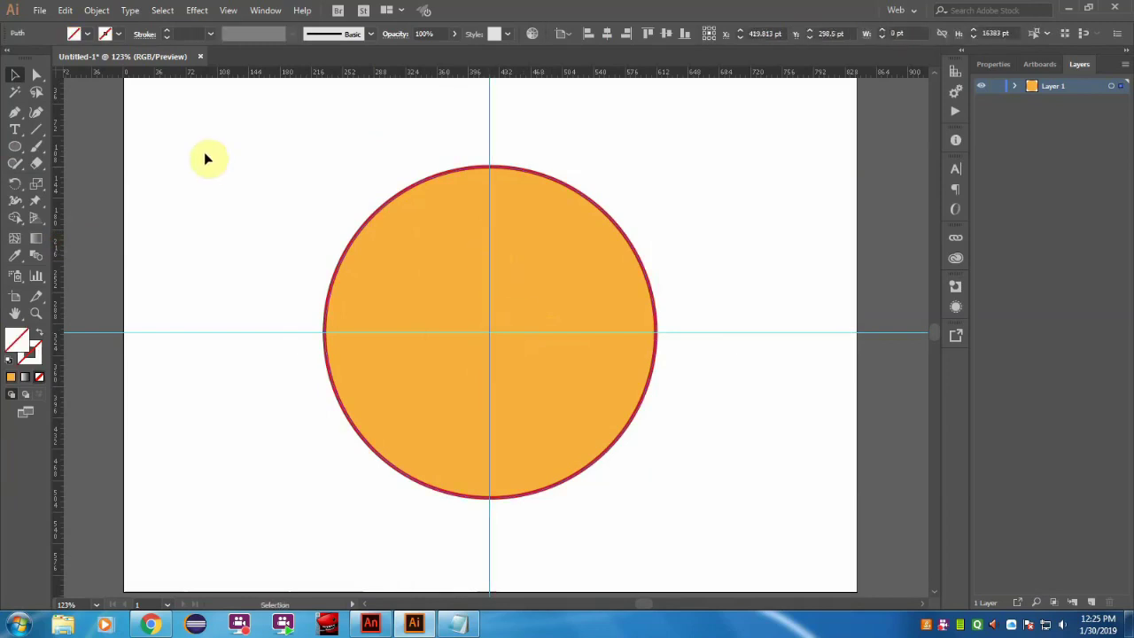
Draw a short vertical tick line on the artboard with the Line Segment tool
left_click(37, 129)
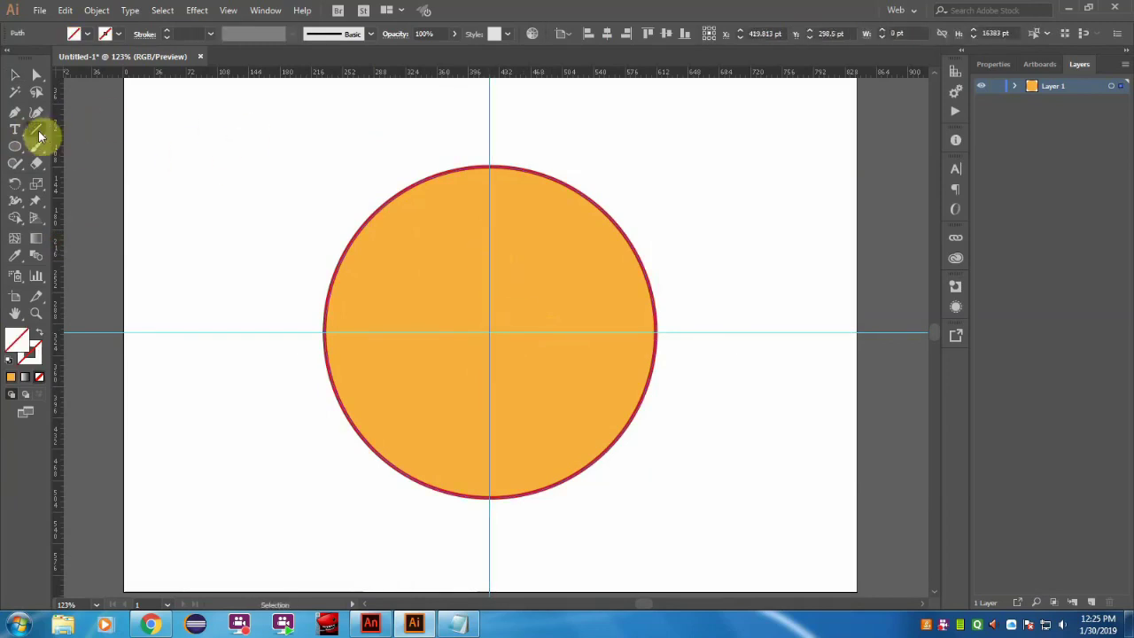
left_click_drag(39, 133, 76, 138)
mouse_move(259, 152)
left_mouse_down()
mouse_move(258, 173)
mouse_move(258, 163)
left_mouse_up()
Move the tick line onto the vertical guide at the top of the circle
key("v")
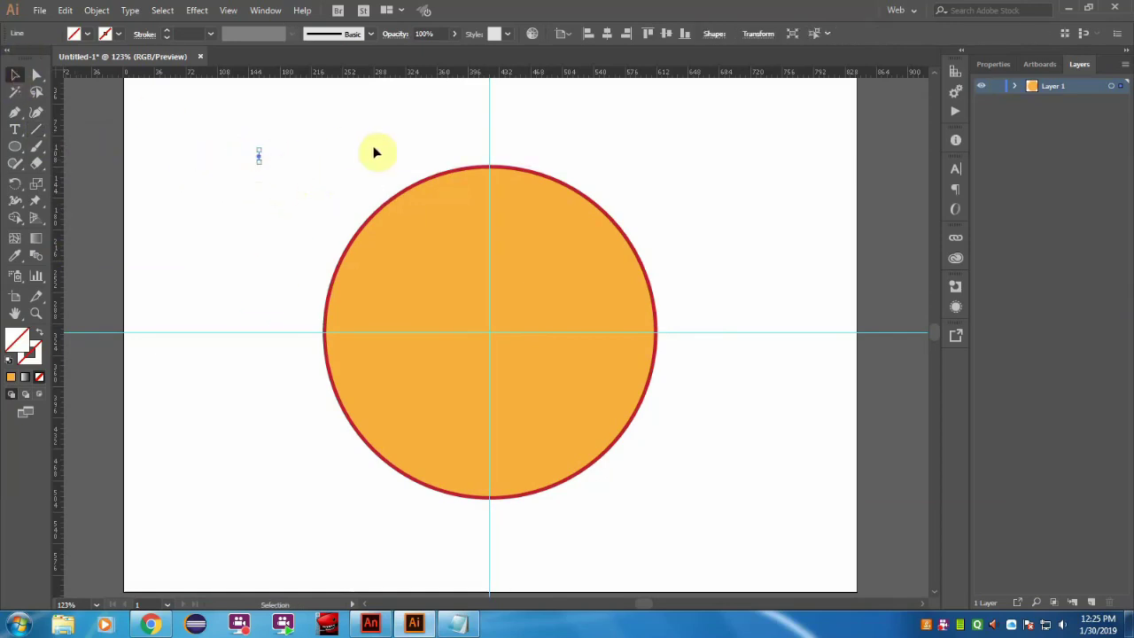
left_click(118, 35)
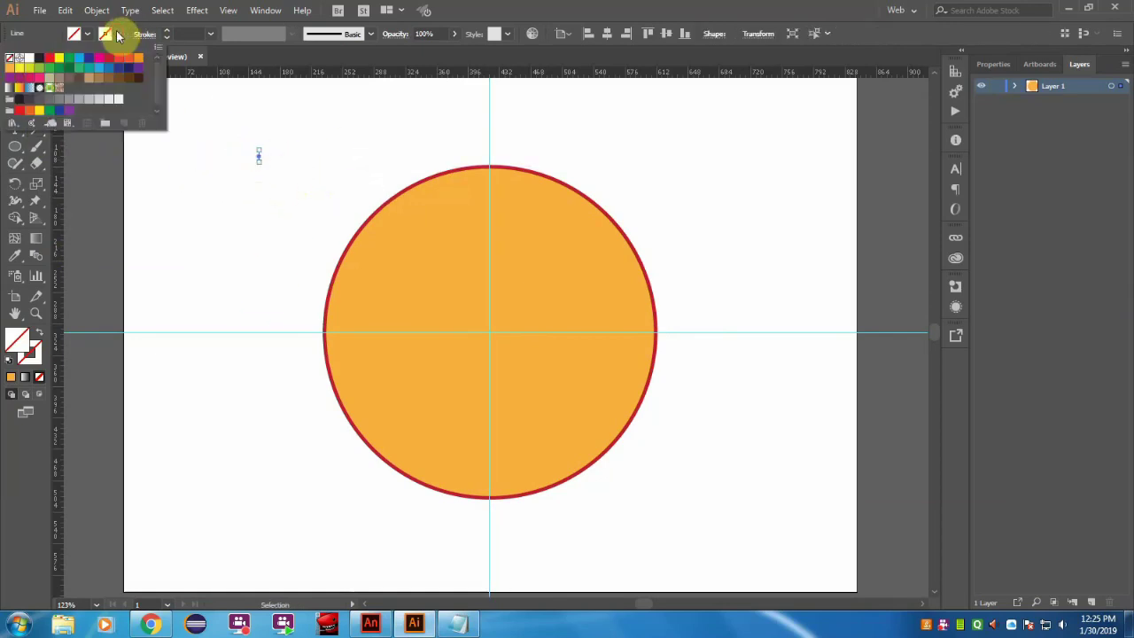
left_click(306, 129)
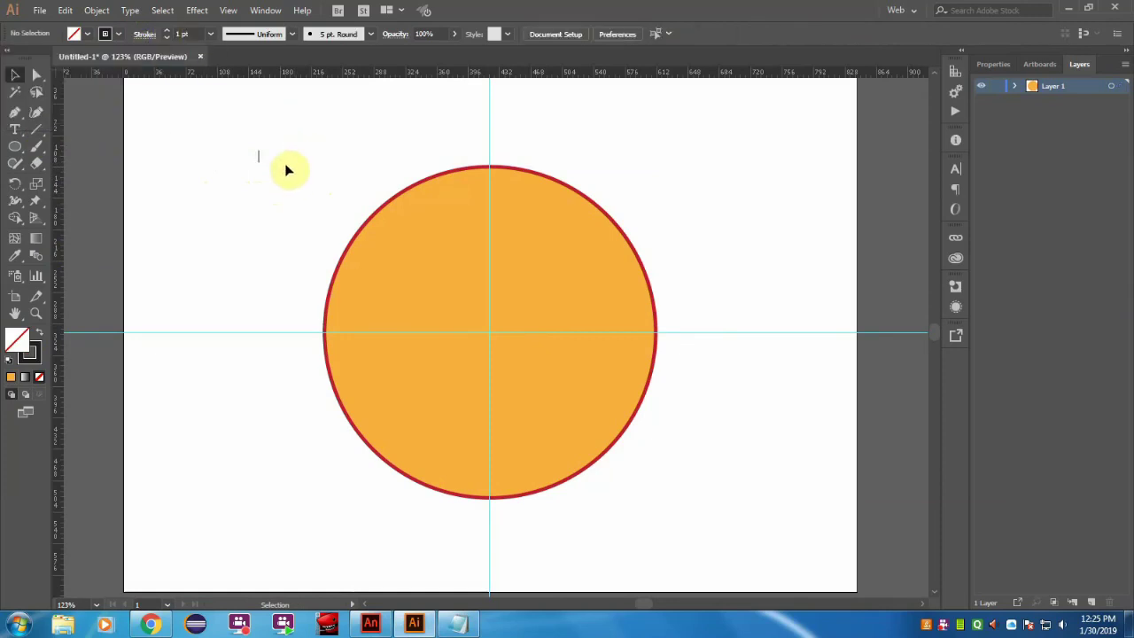
left_click_drag(258, 160, 491, 180)
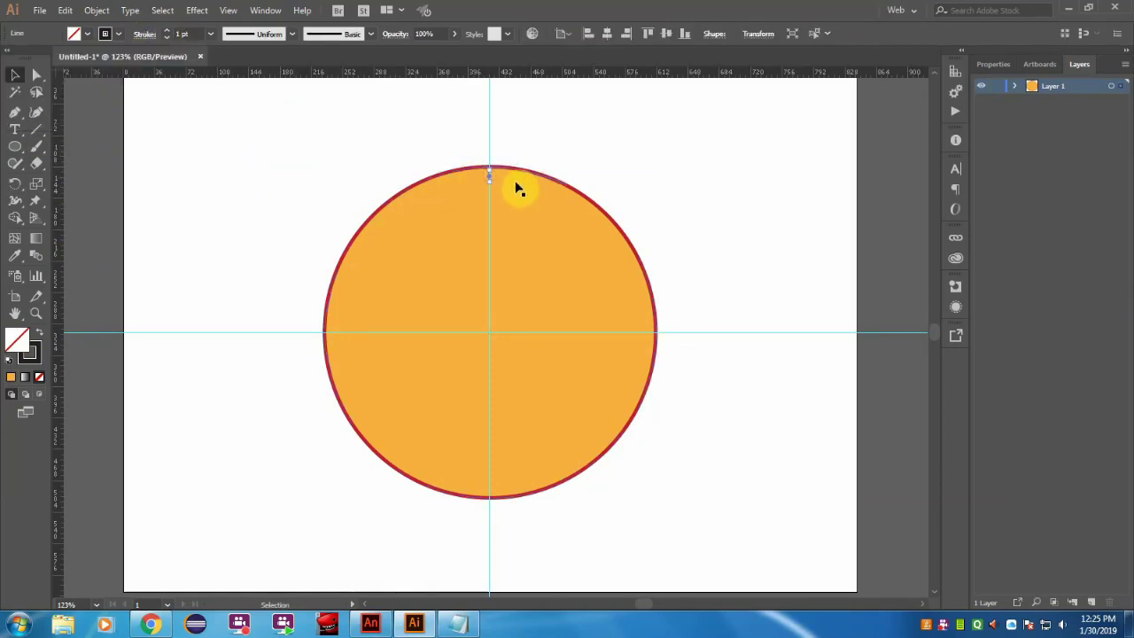
scroll(520, 186, "up", 1)
scroll(499, 354, "up", 3)
scroll(497, 324, "up", 2)
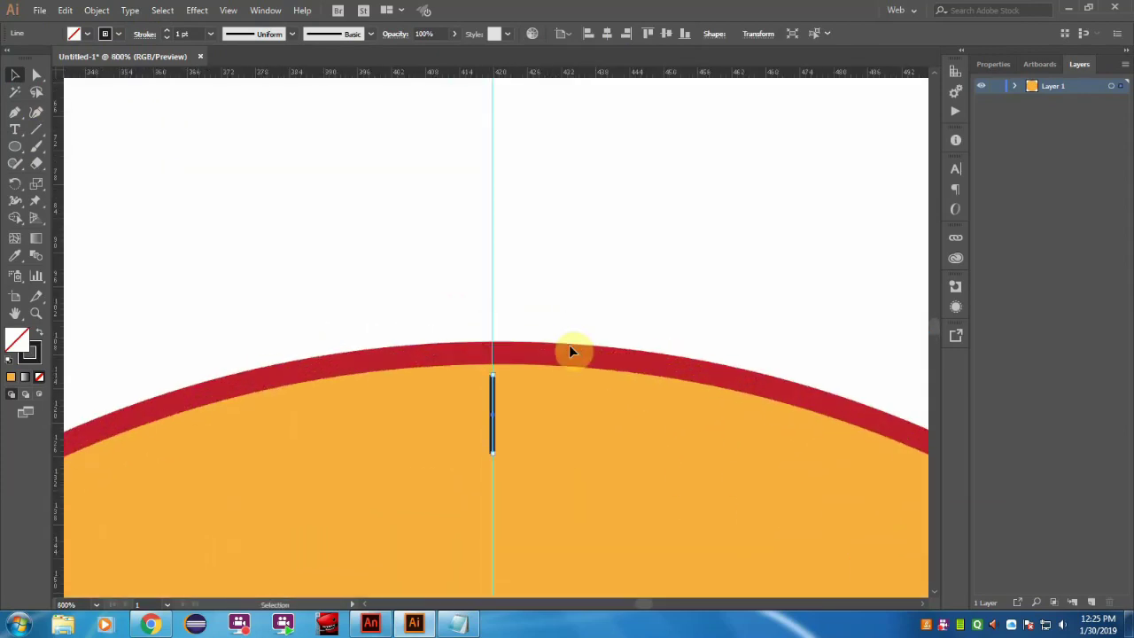
left_click(403, 257)
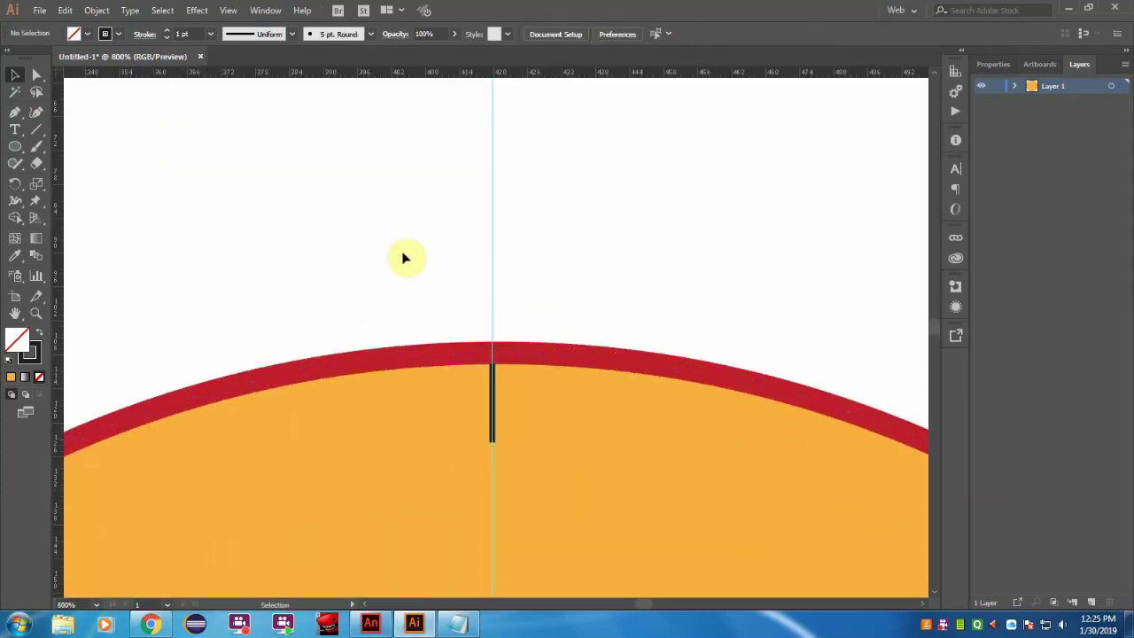
left_click(490, 372)
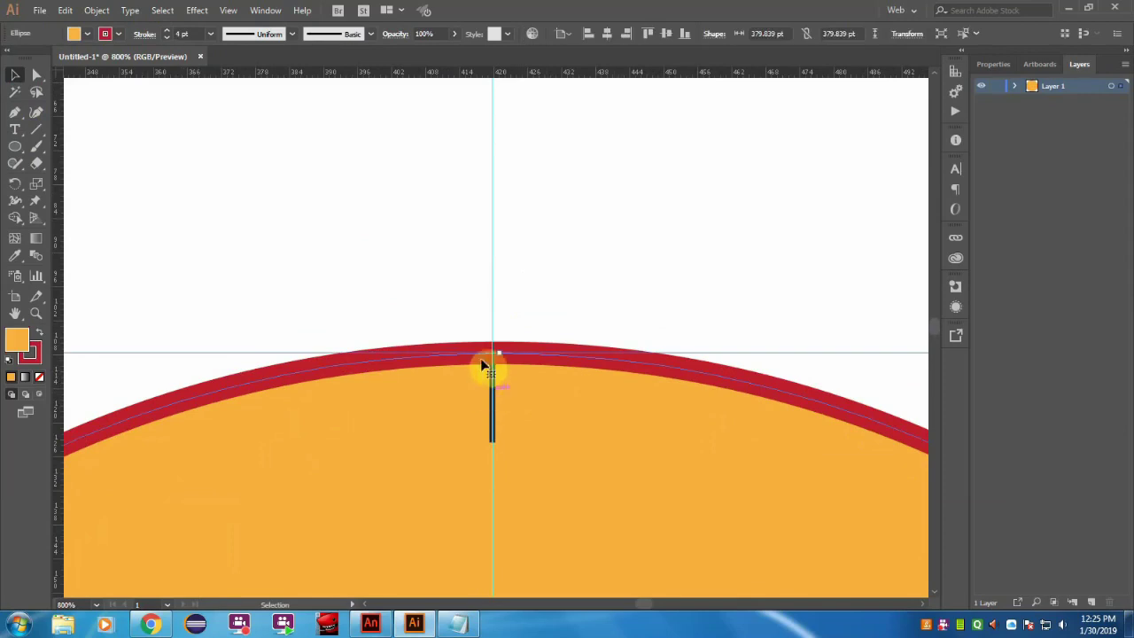
Duplicate the top tick and move the copy down toward the circle's bottom
key("ctrl+shift+a")
left_click(493, 395)
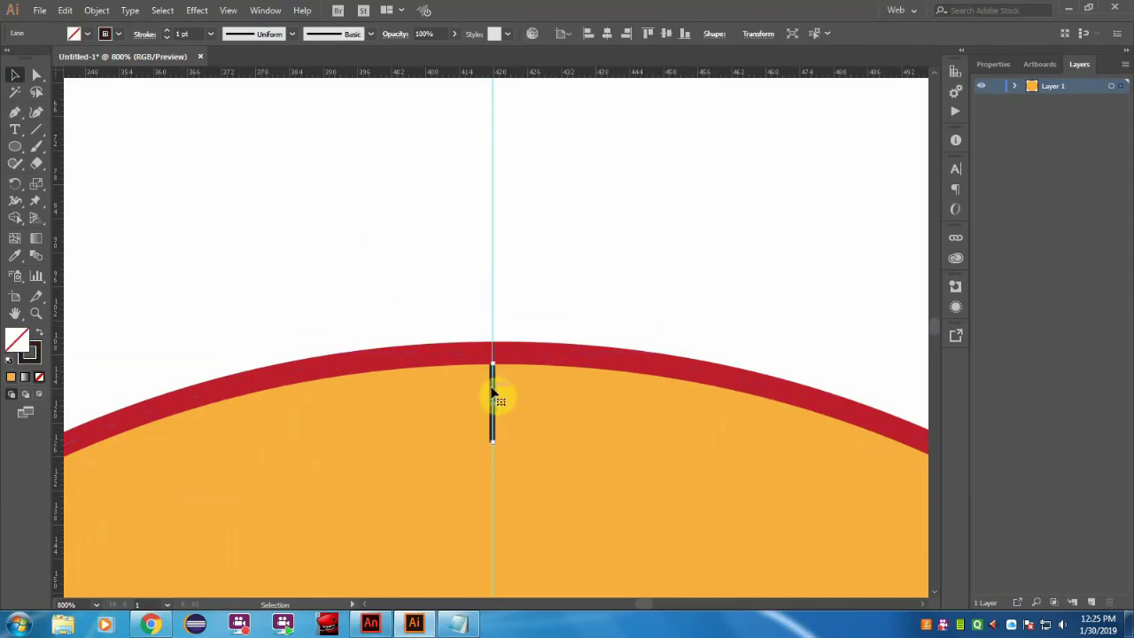
left_click_drag(491, 395, 426, 494)
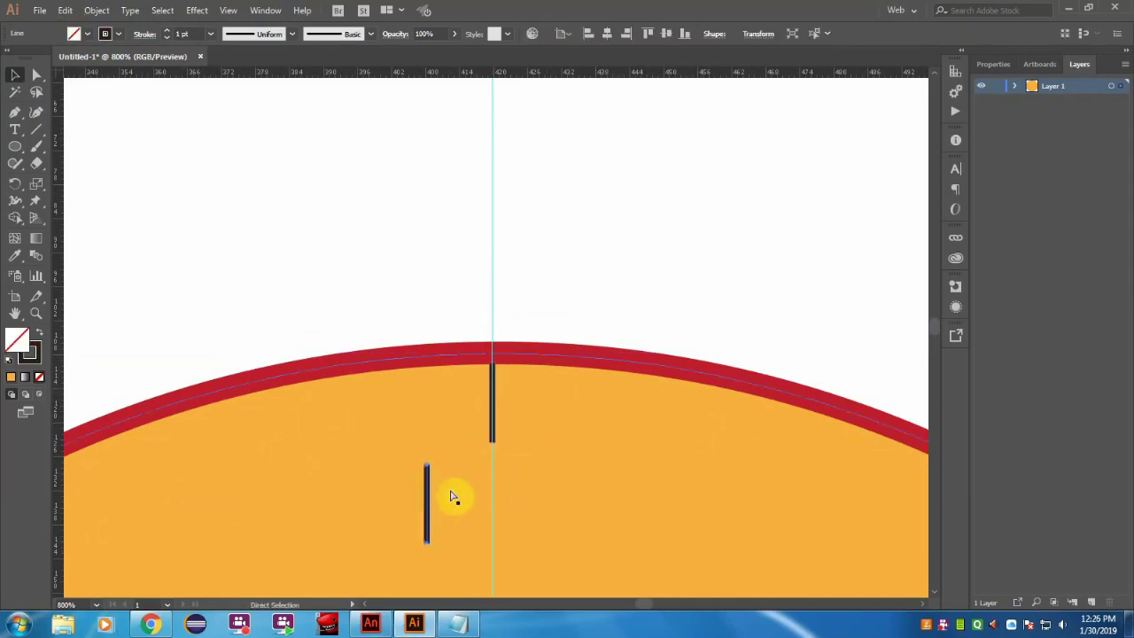
key("ctrl+0")
mouse_move(487, 203)
left_mouse_down()
mouse_move(472, 407)
mouse_move(497, 487)
left_mouse_up()
Zoom in and nudge the bottom tick down into the red rim, then zoom back out
key("ctrl+plus")
key("ctrl+plus")
key("ctrl+plus")
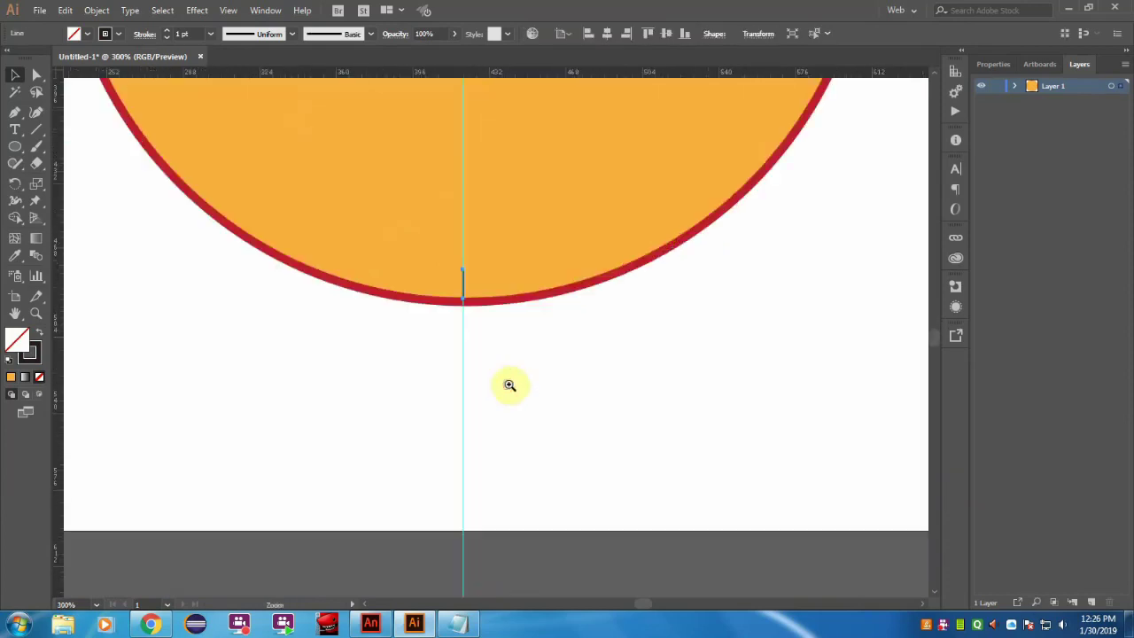
left_click(499, 325)
left_click(469, 310)
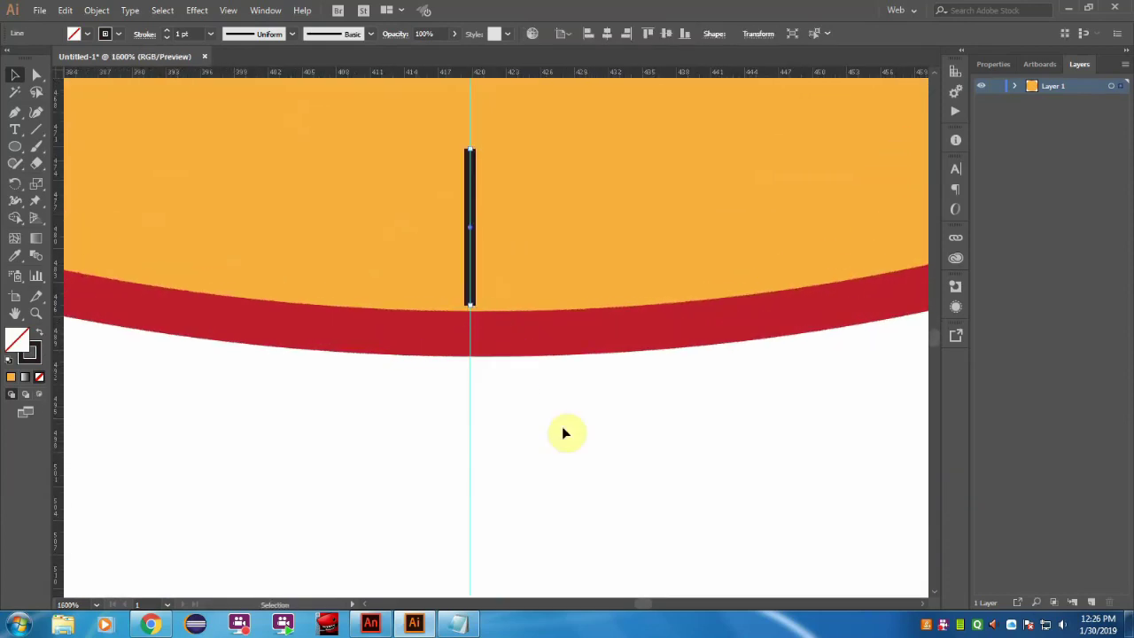
left_click_drag(470, 229, 470, 240)
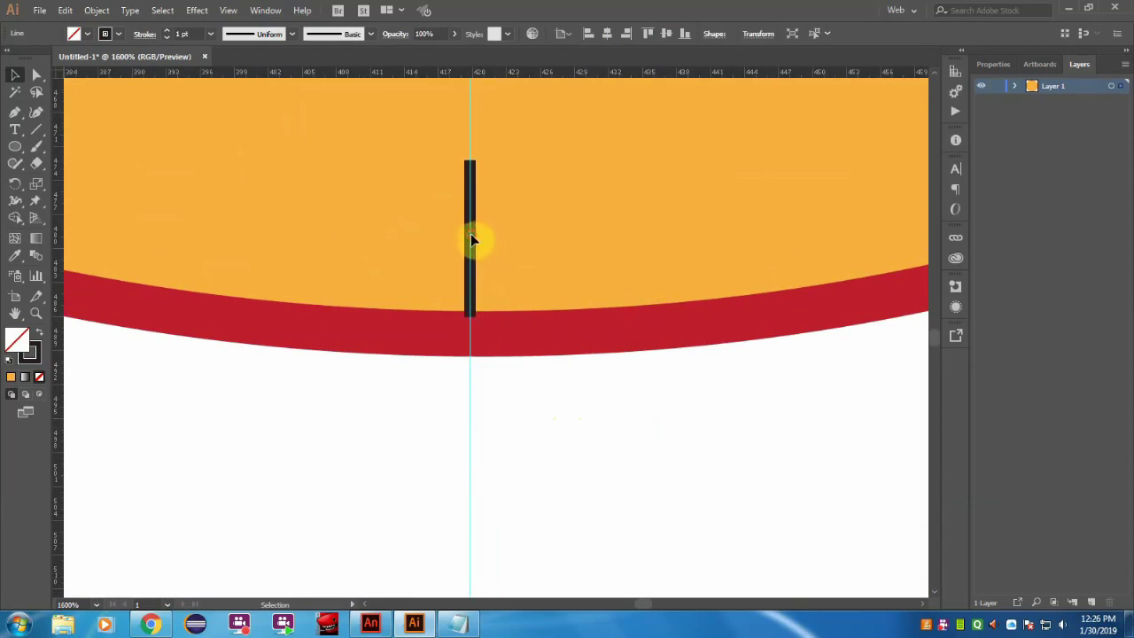
left_click(506, 434)
key("ctrl+minus")
key("ctrl+minus")
key("ctrl+minus")
key("ctrl+minus")
key("ctrl+minus")
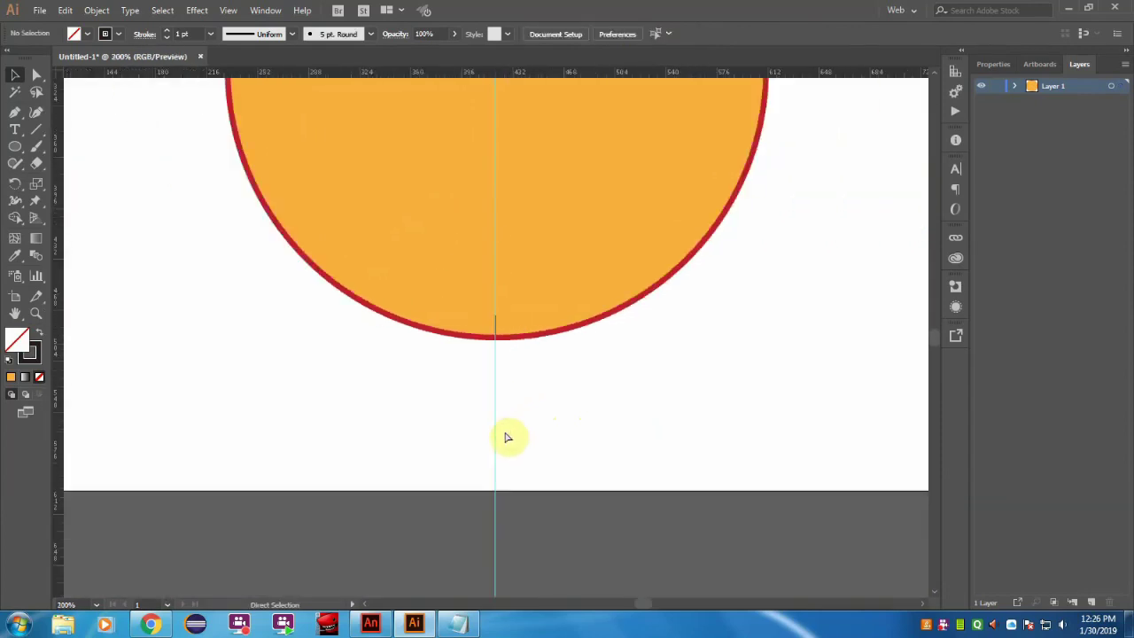
left_click_drag(661, 166, 600, 379)
key("ctrl+minus")
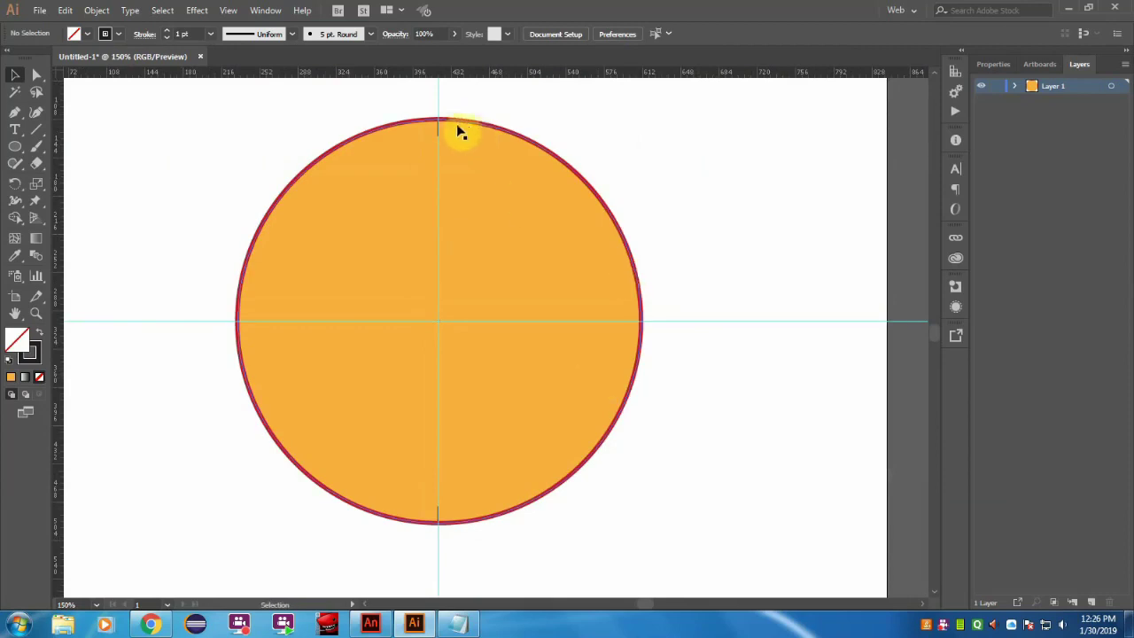
left_click(436, 127)
Group the top and bottom ticks and bring up Object > Transform > Rotate
left_click(438, 518, "shift")
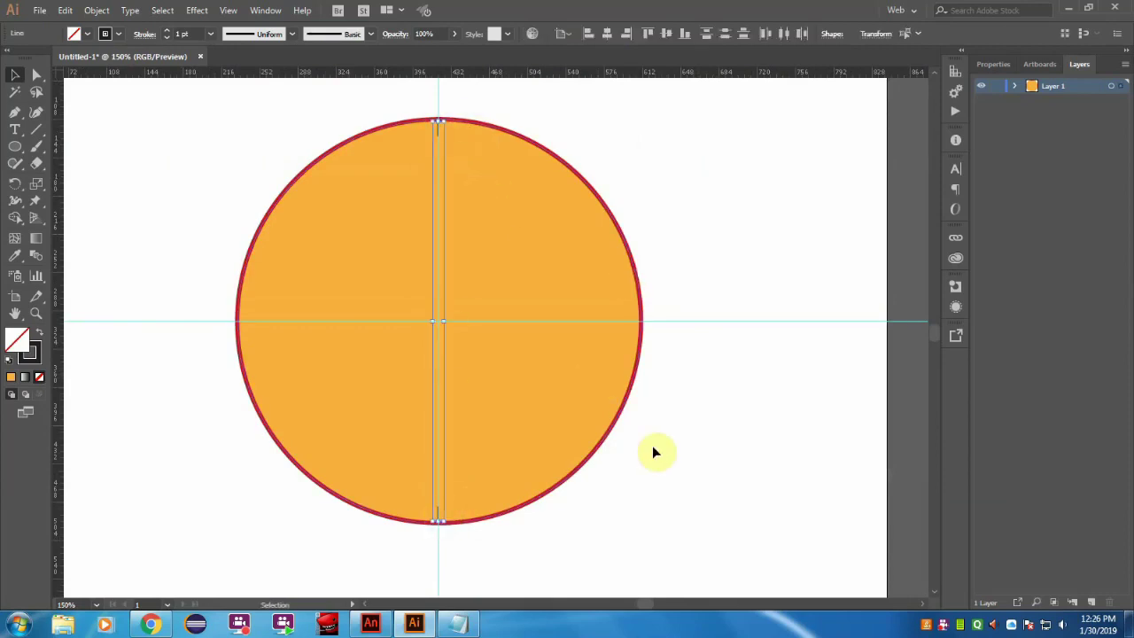
key("ctrl+j")
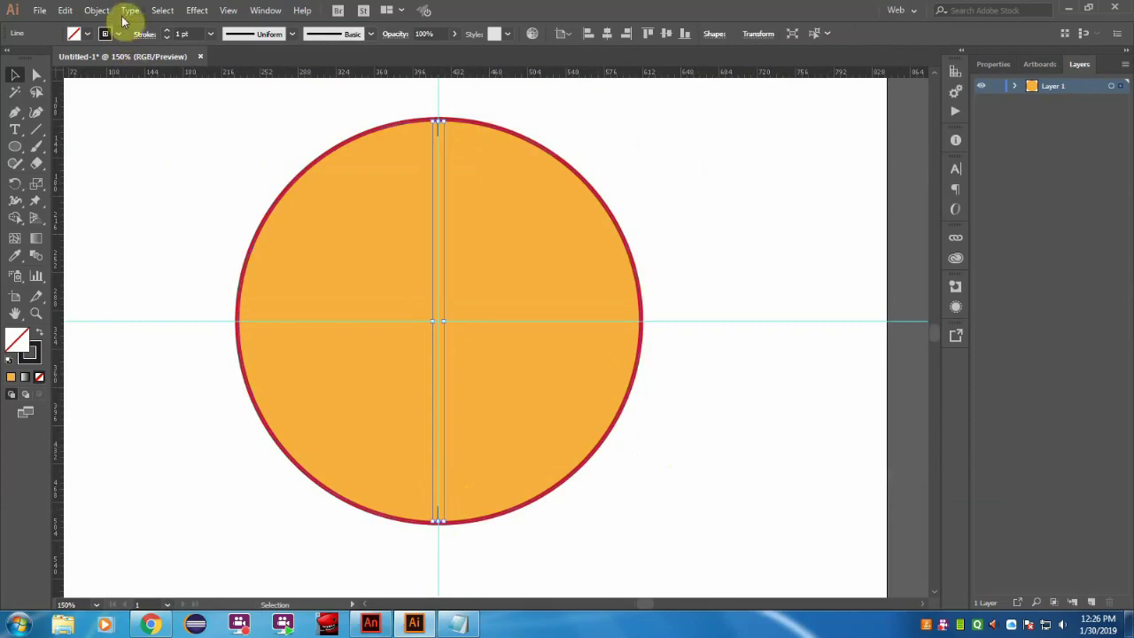
left_click(96, 10)
mouse_move(133, 64)
left_click(311, 63)
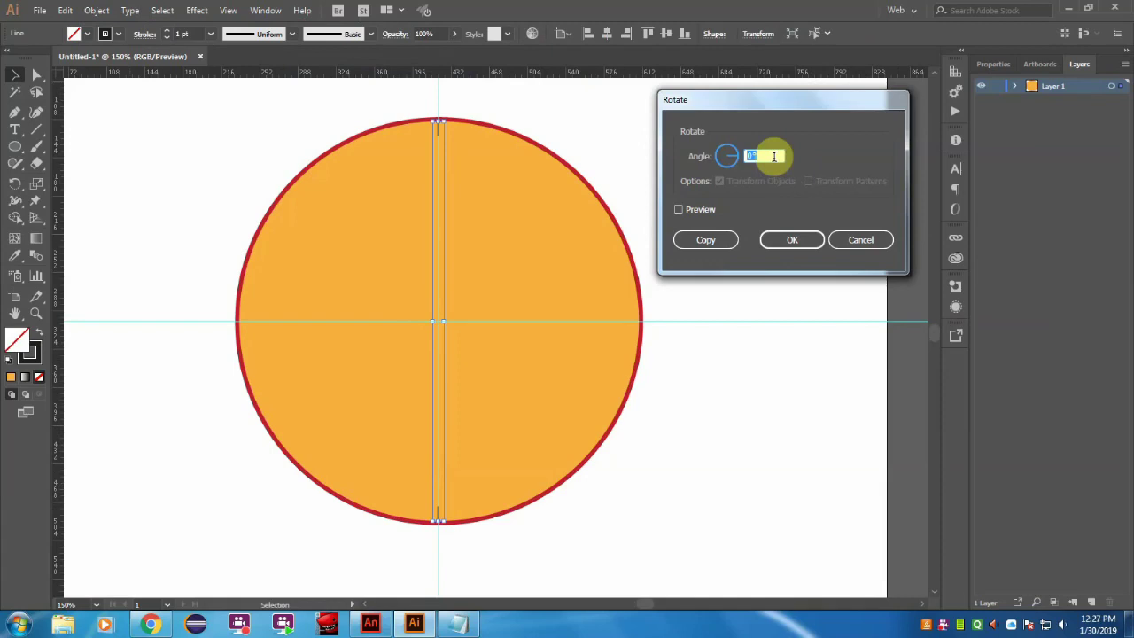
Launch Calculator beside the Rotate dialog to work out the rotation angle
key("super+r")
type("calc")
key("Return")
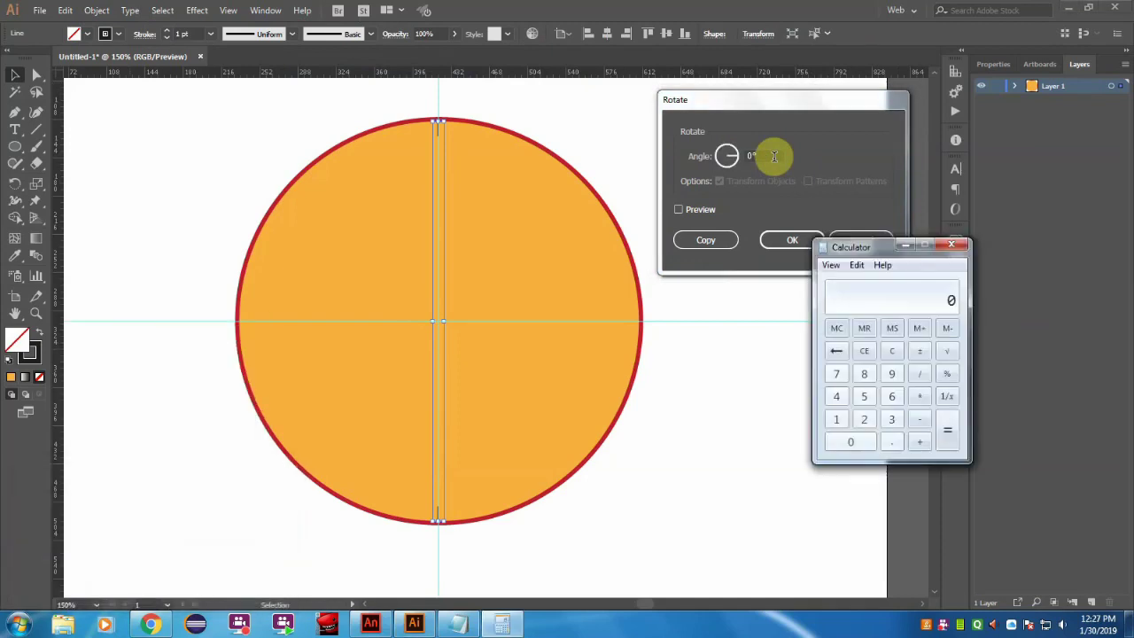
left_click_drag(879, 246, 562, 120)
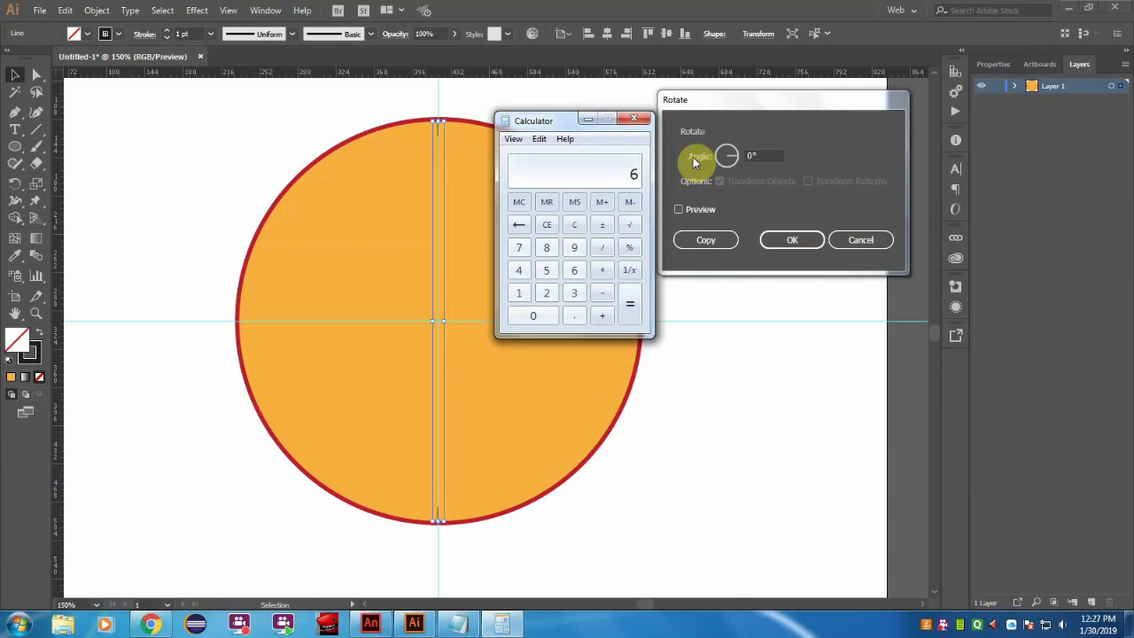
Rotate a copy of the ticks by 6° and repeat it around the circle
left_click(764, 156)
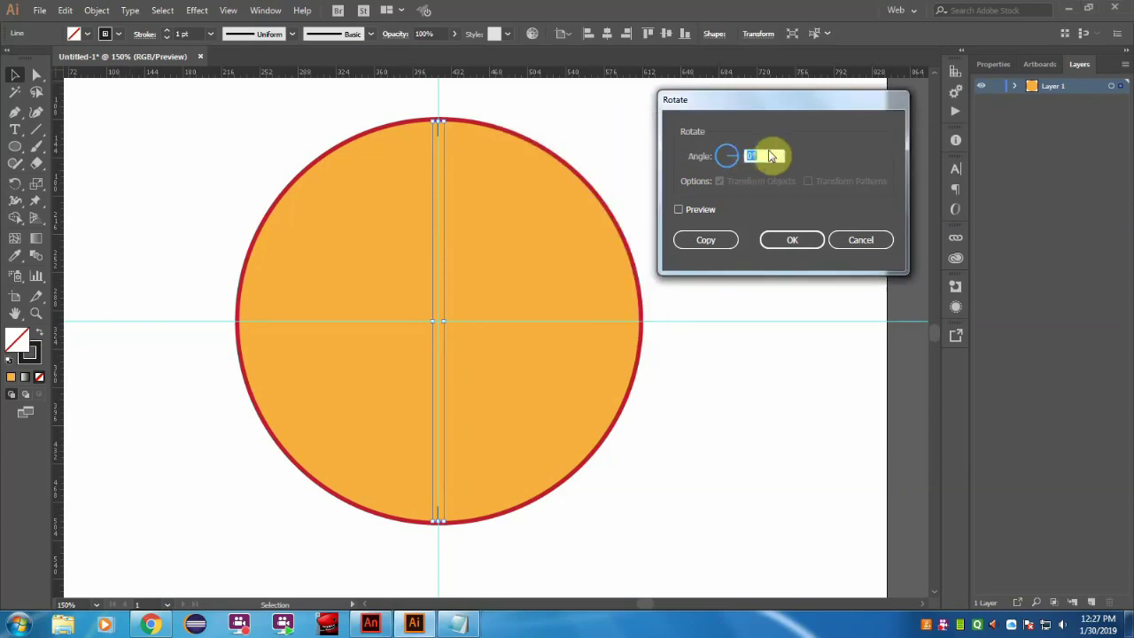
type("6")
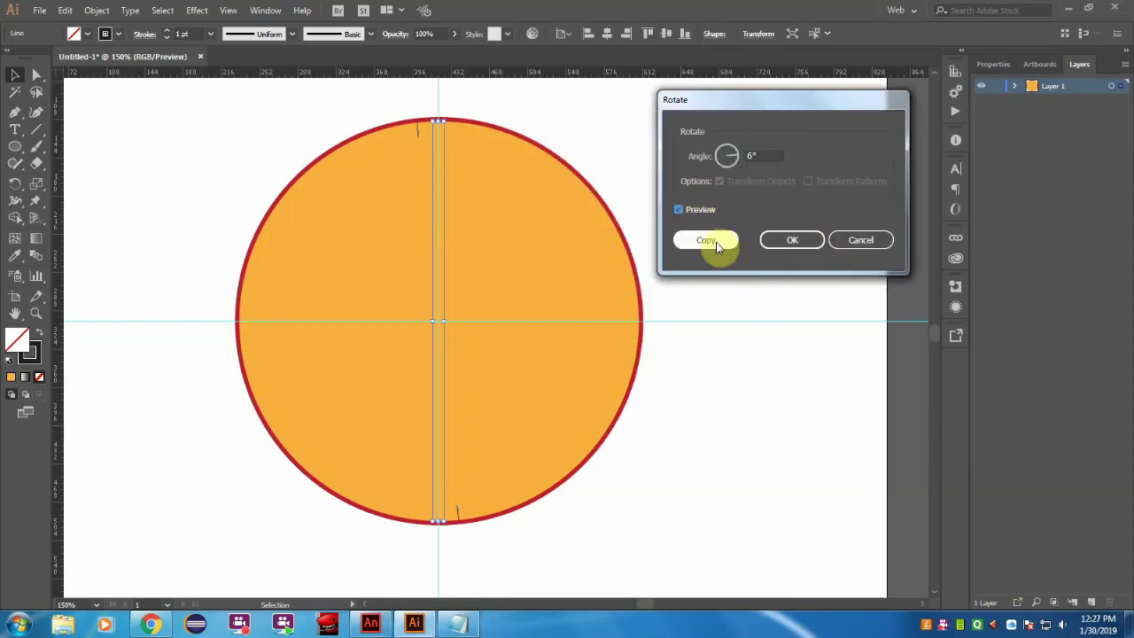
left_click(714, 240)
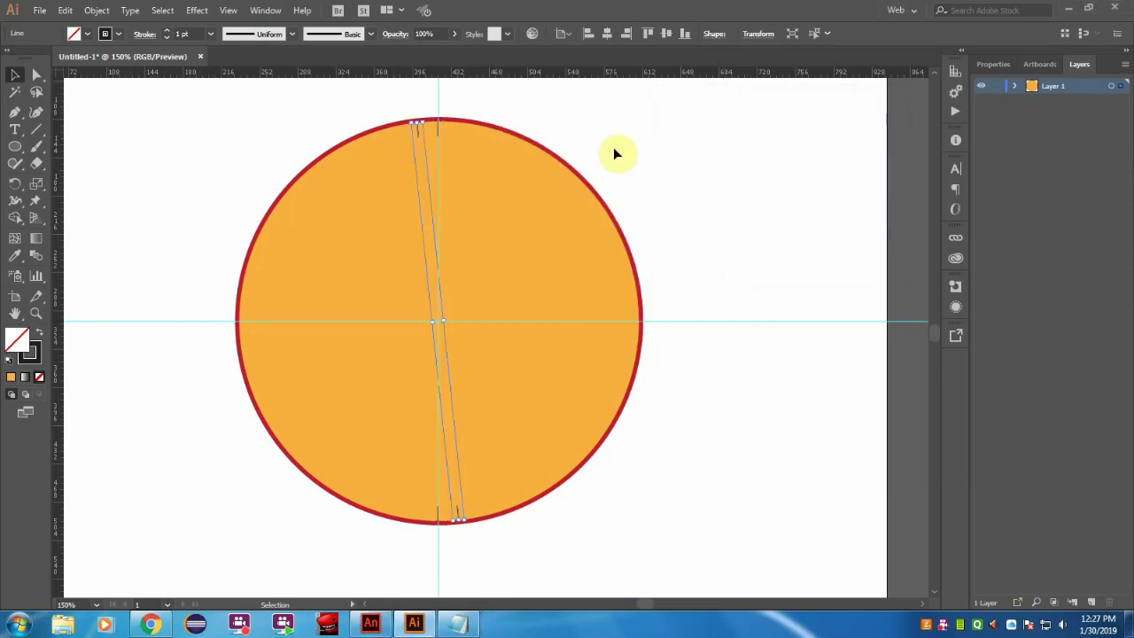
key("a")
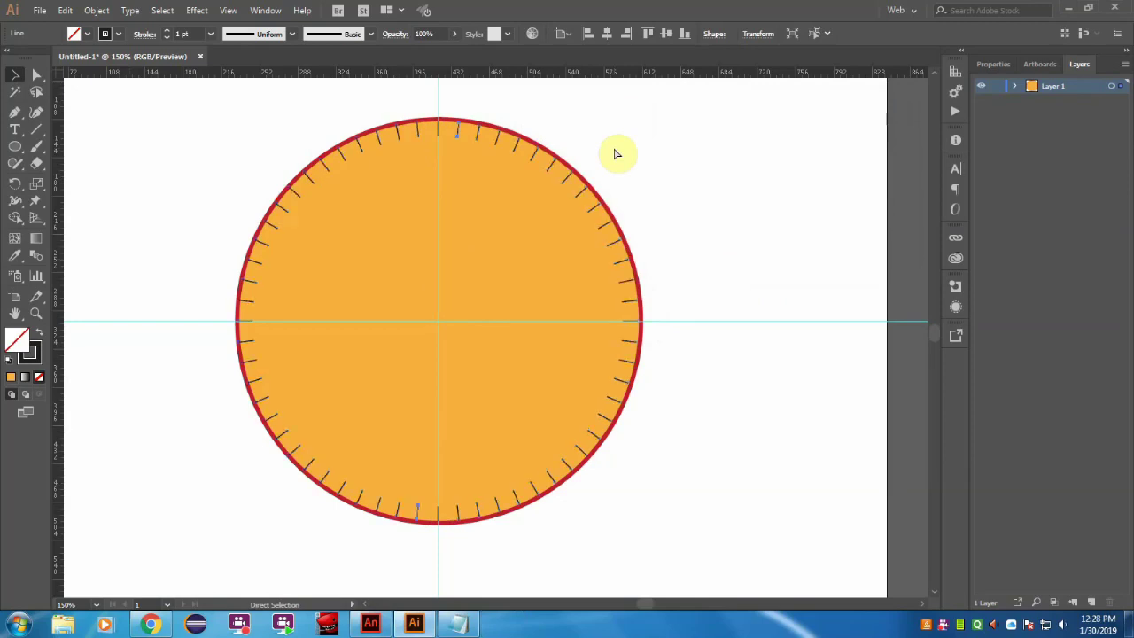
Set the hour tick pairs (12/6, 1/7, 2/8, 3/9, 4/10, 5/11) to a 3 pt stroke
key("v")
left_click(642, 139)
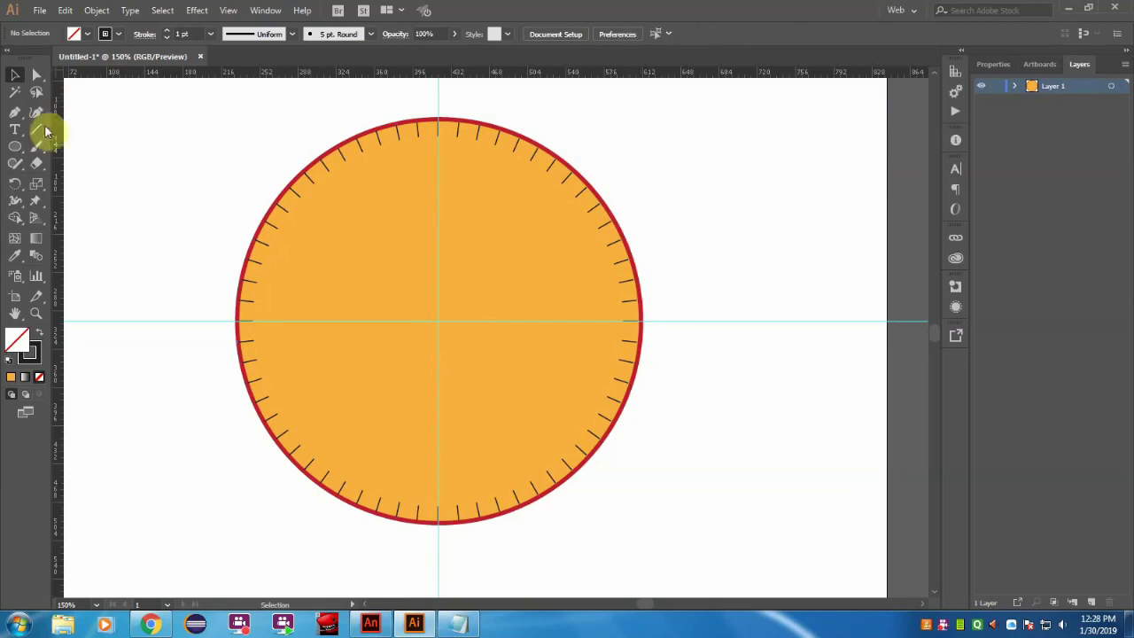
left_click(439, 131)
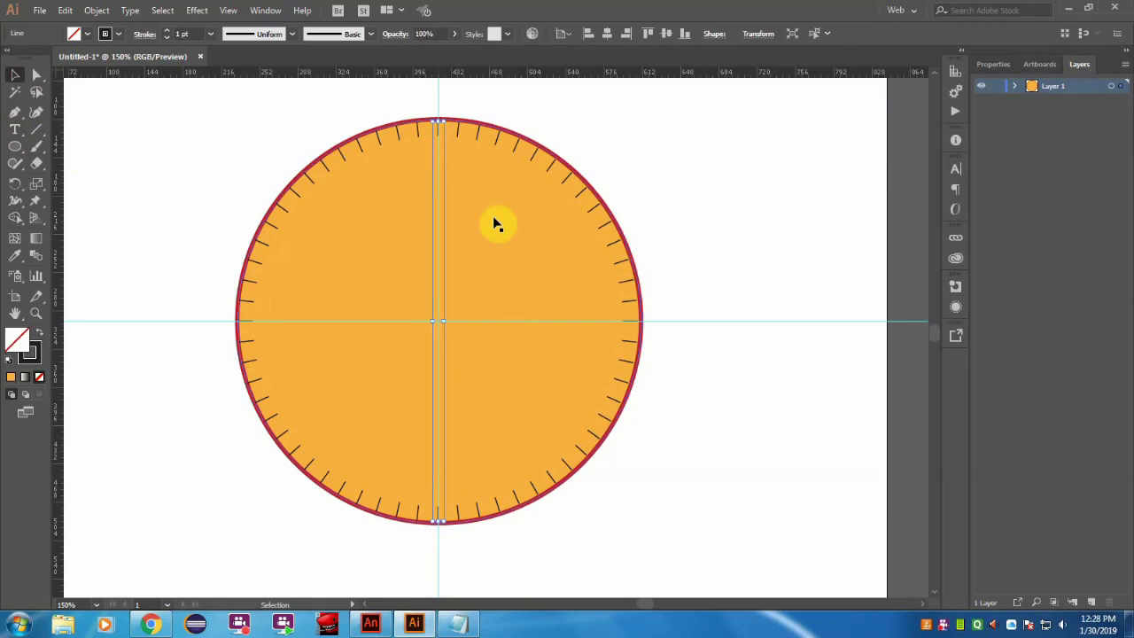
left_click(166, 29)
left_click(166, 29)
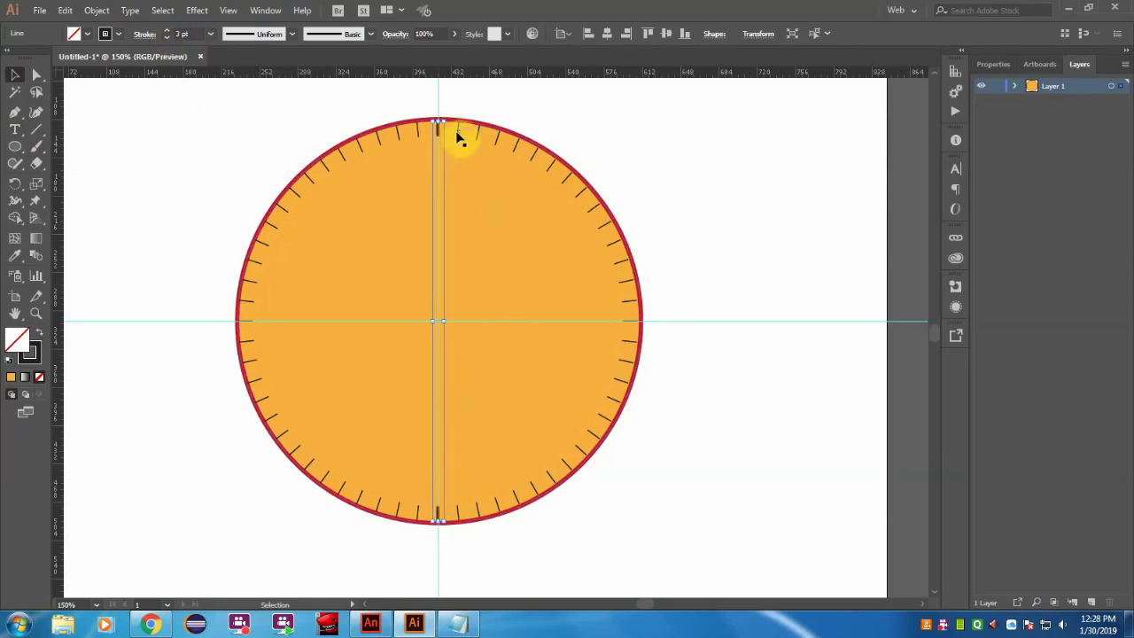
left_click_drag(532, 159, 532, 178)
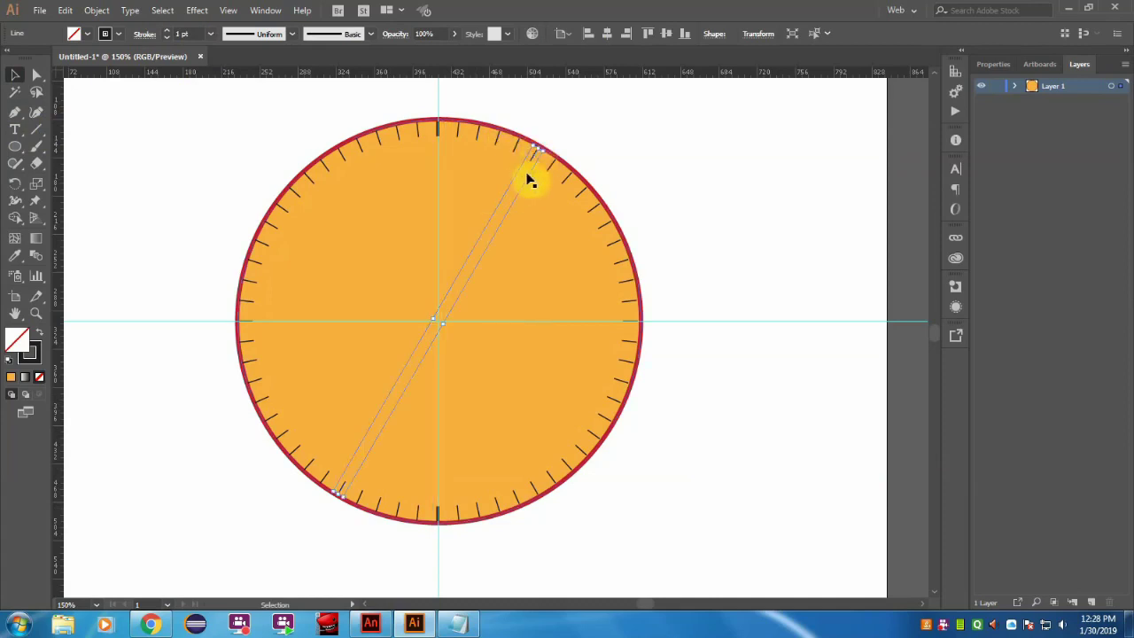
left_click(167, 29)
left_click(166, 29)
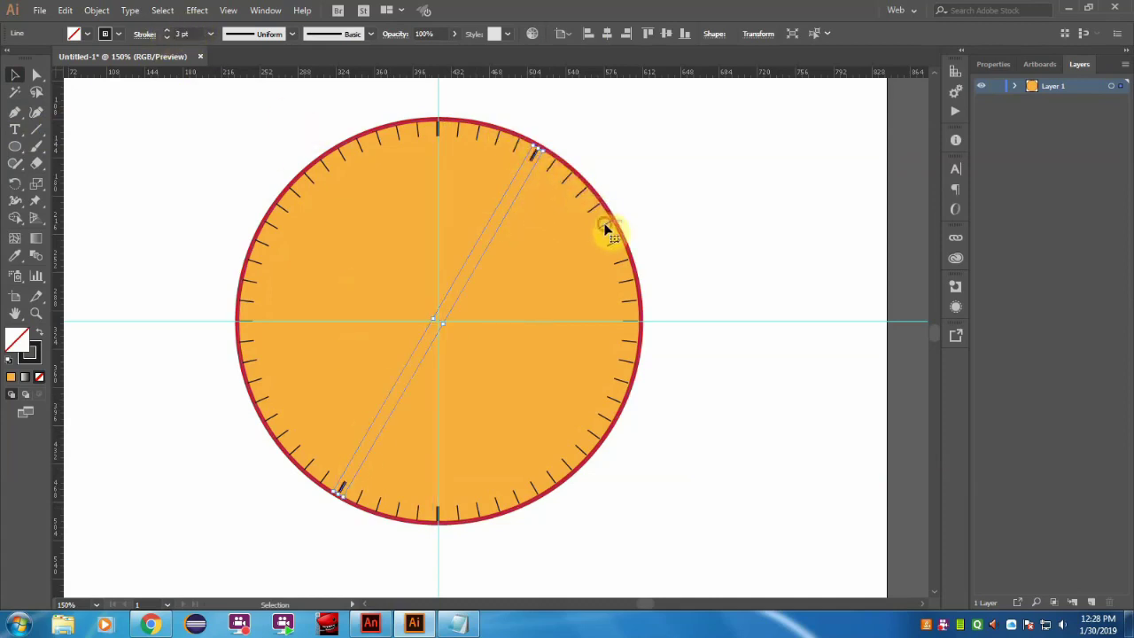
key("ctrl+d")
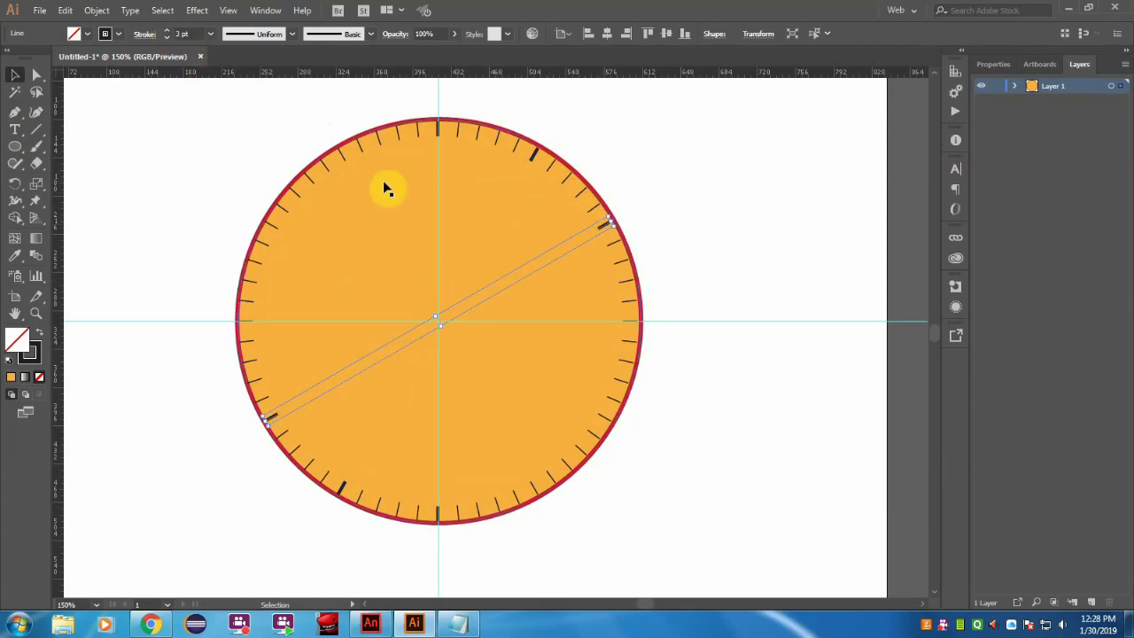
left_click(634, 321)
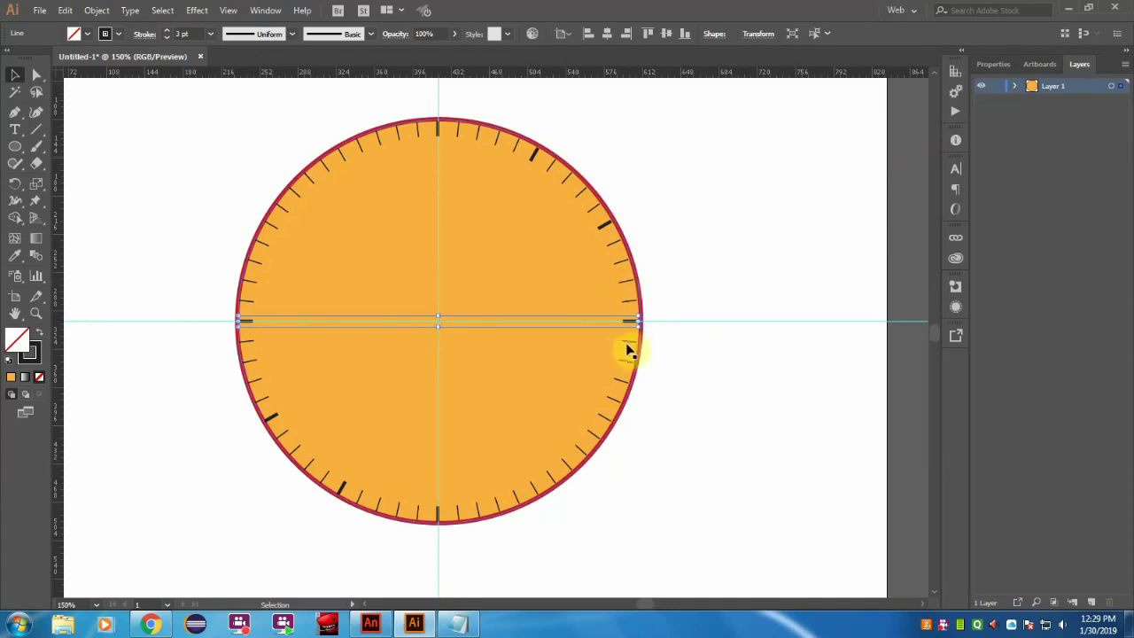
left_click(606, 416)
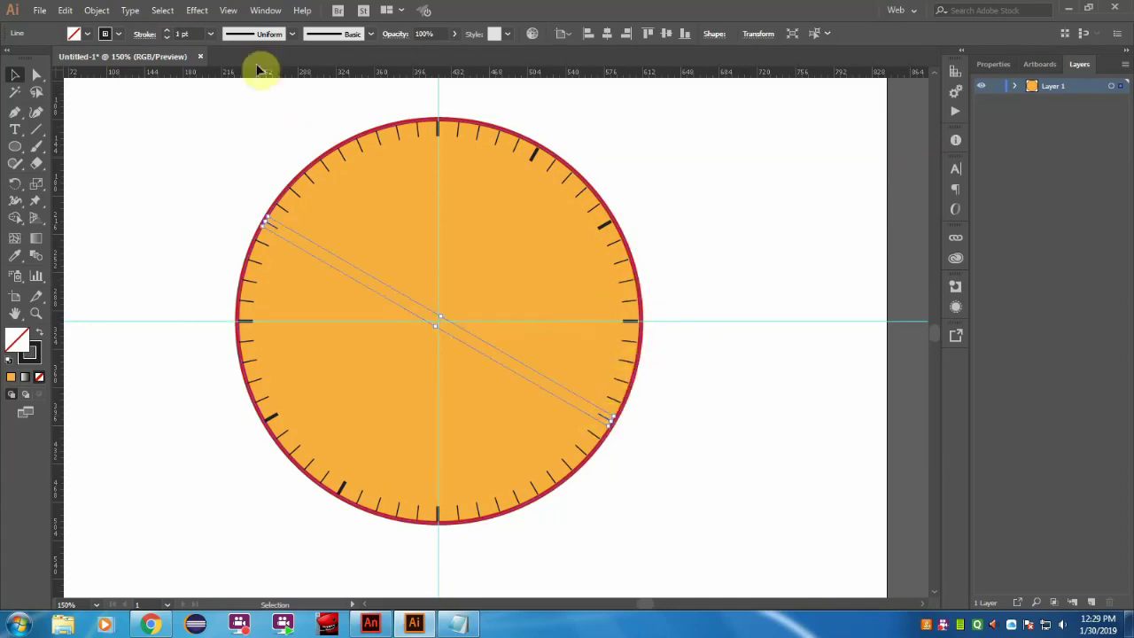
left_click(167, 31)
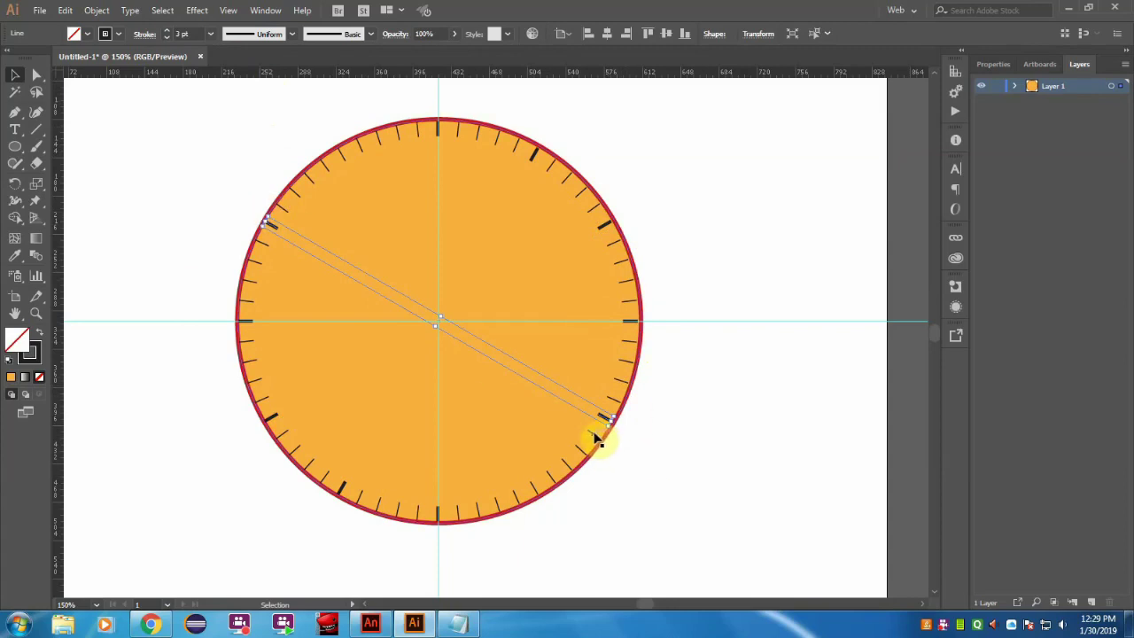
left_click_drag(596, 438, 536, 493)
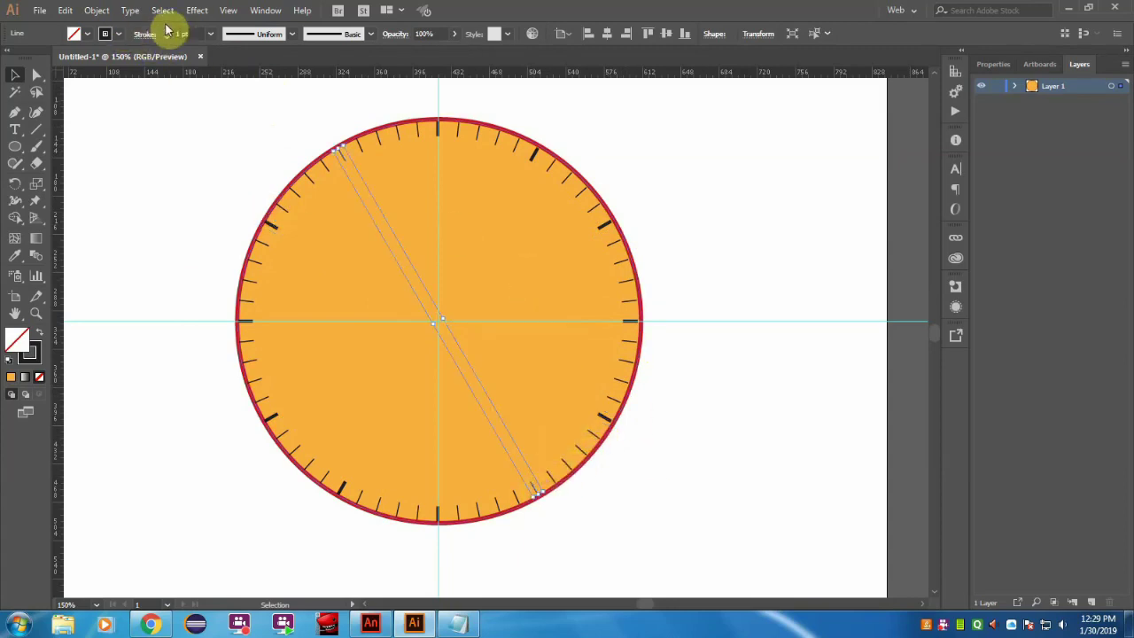
left_click(166, 143)
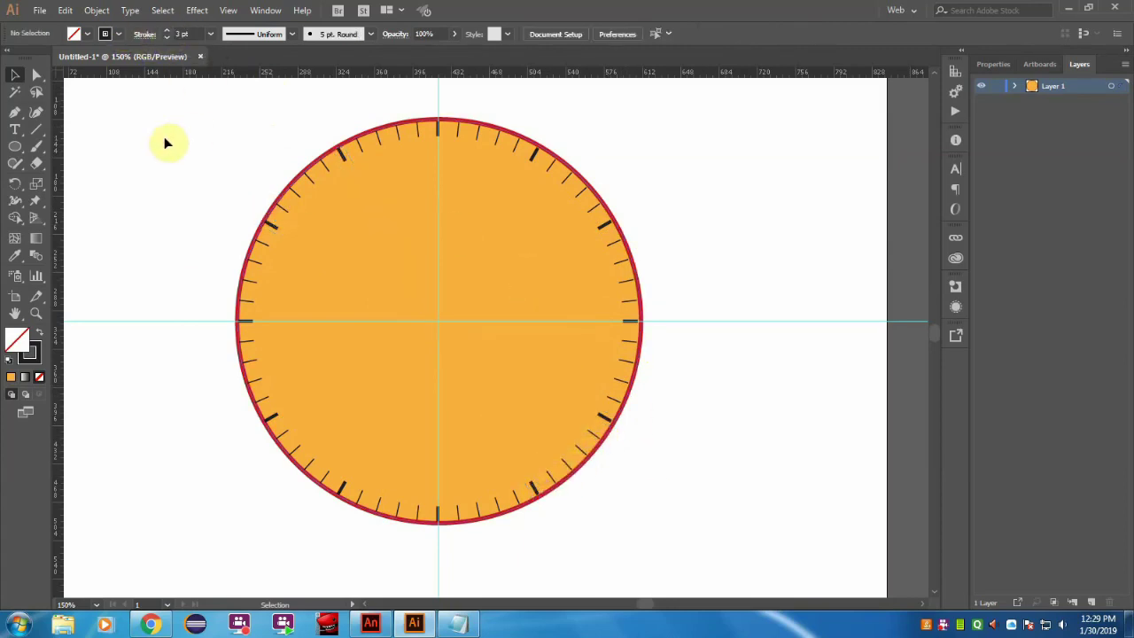
Add a text label '12' beside the circle and set it to 36 pt
left_click(15, 129)
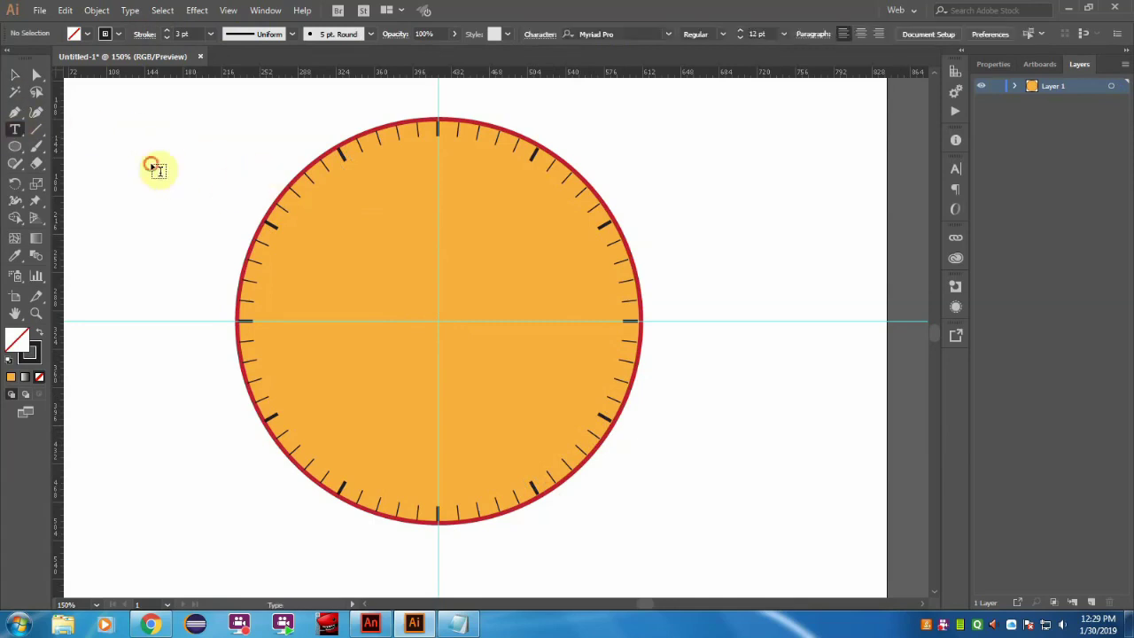
left_click(153, 162)
type("12")
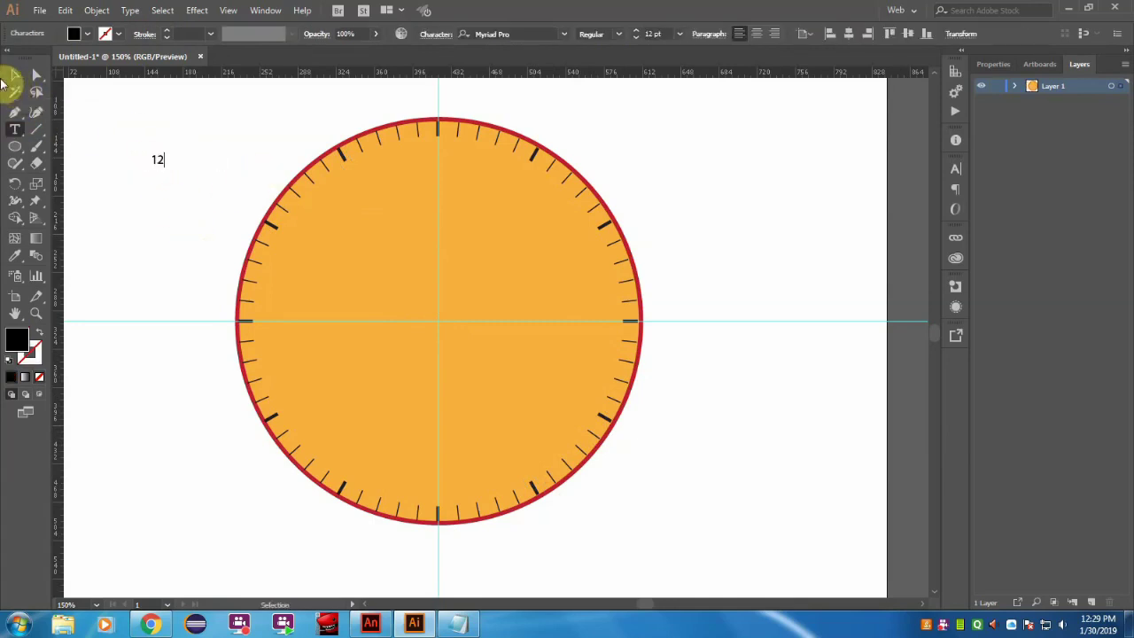
left_click(15, 75)
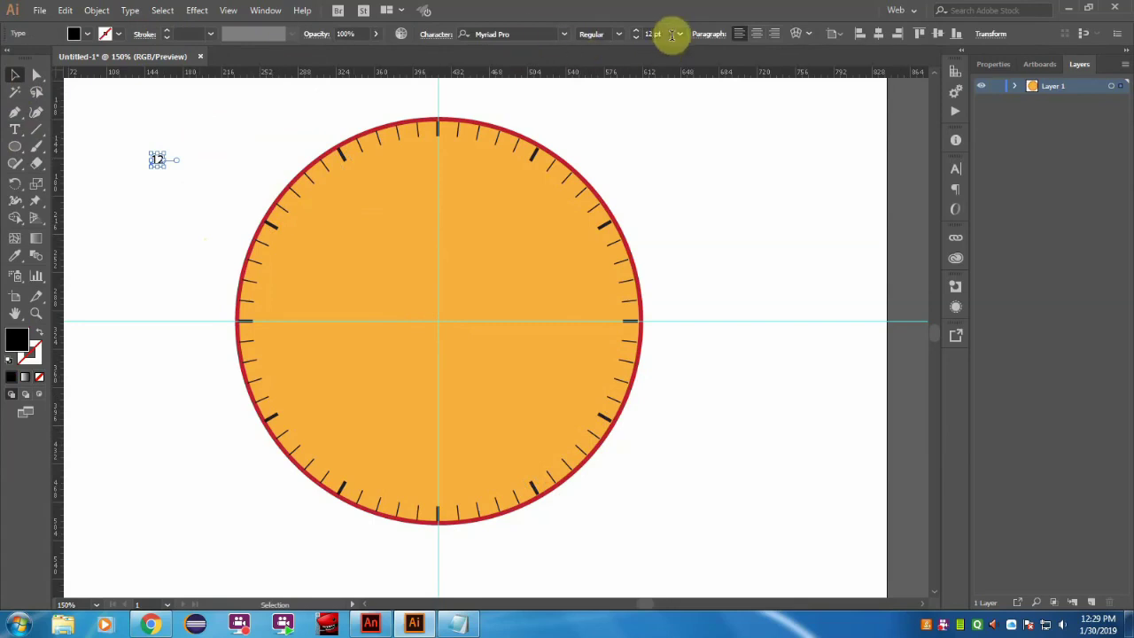
left_click(680, 34)
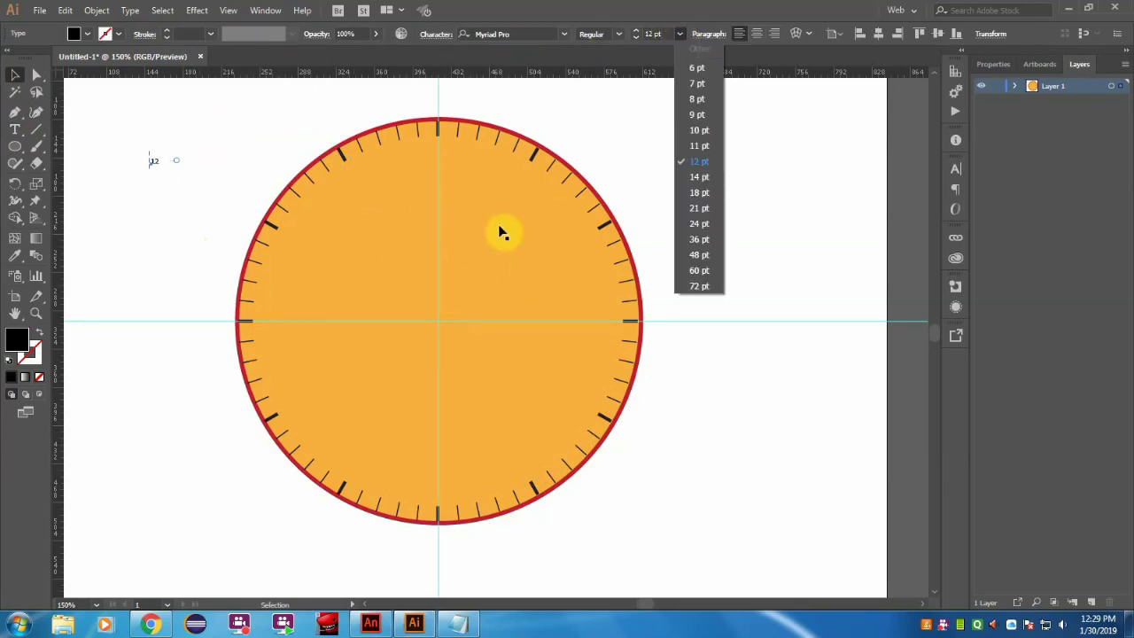
left_click(700, 241)
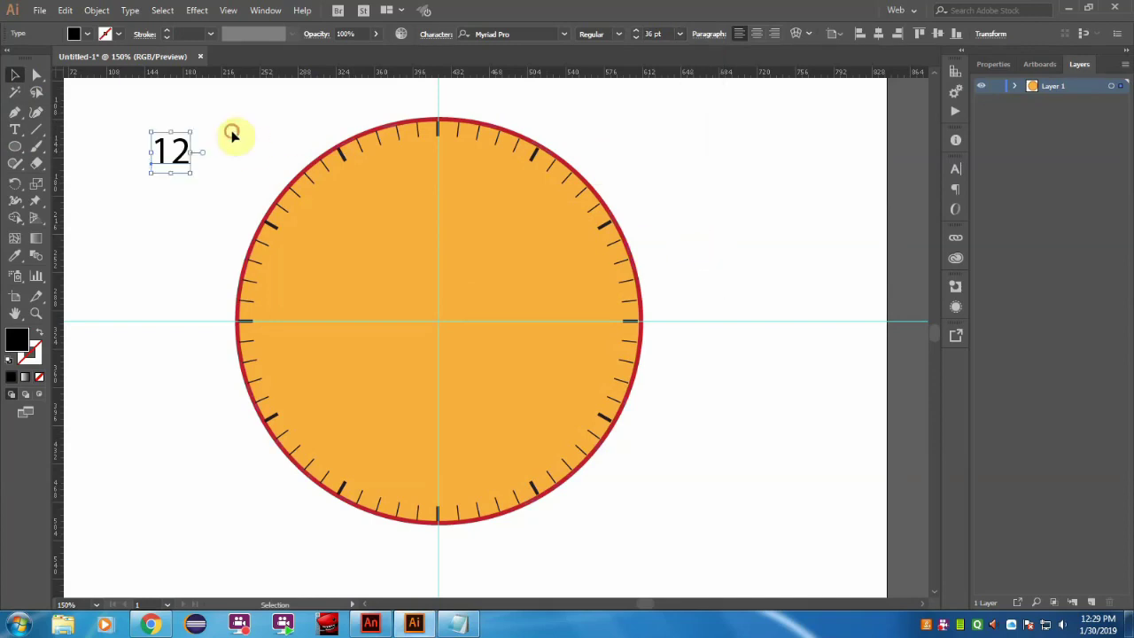
Move the 12 to the top of the clock and place copies at the hour positions
left_click(233, 132)
mouse_move(169, 157)
left_mouse_down()
mouse_move(440, 167)
mouse_move(527, 199)
left_mouse_up()
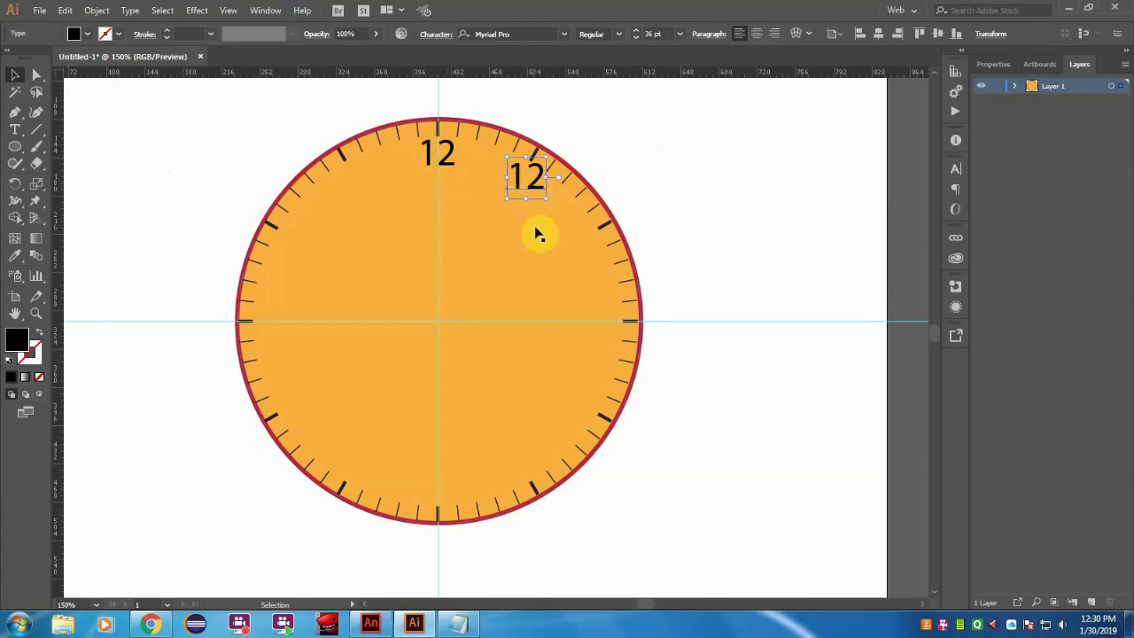
mouse_move(526, 197)
left_mouse_down()
mouse_move(596, 274)
mouse_move(615, 329)
mouse_move(587, 414)
mouse_move(531, 478)
mouse_move(446, 495)
mouse_move(359, 472)
mouse_move(301, 424)
mouse_move(264, 337)
mouse_move(286, 332)
mouse_move(306, 240)
left_mouse_up()
left_click_drag(307, 240, 345, 228)
Place the last 12 copy at eleven o'clock and change the one o'clock label to 1
left_click_drag(365, 198, 366, 198)
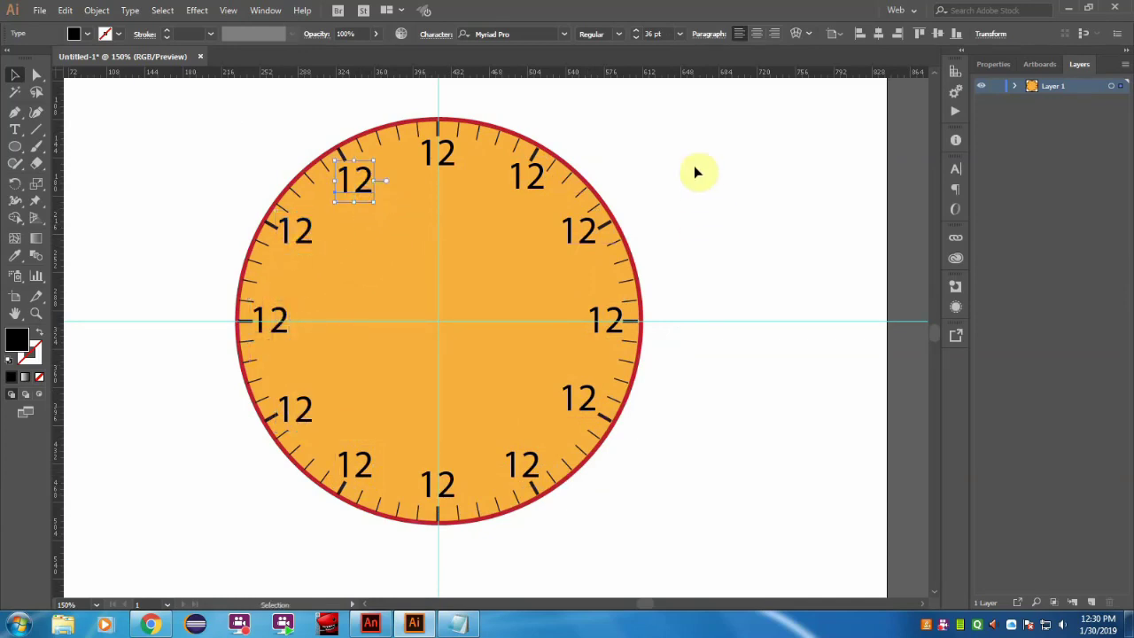
left_click(696, 171)
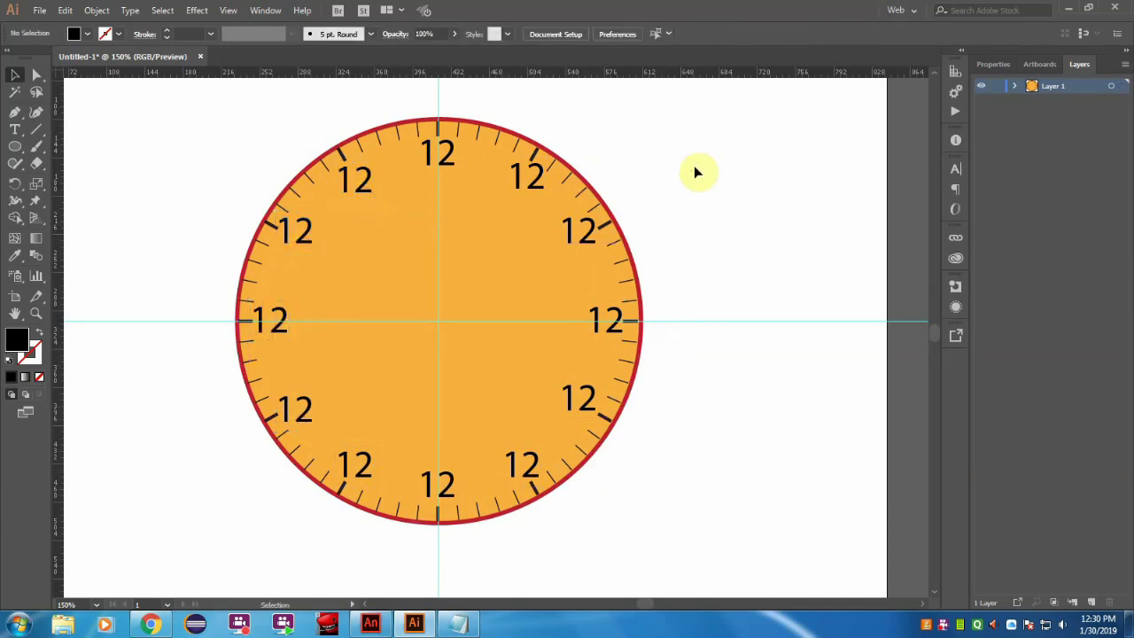
key("t")
left_click(530, 186)
key("Delete")
left_click(14, 74)
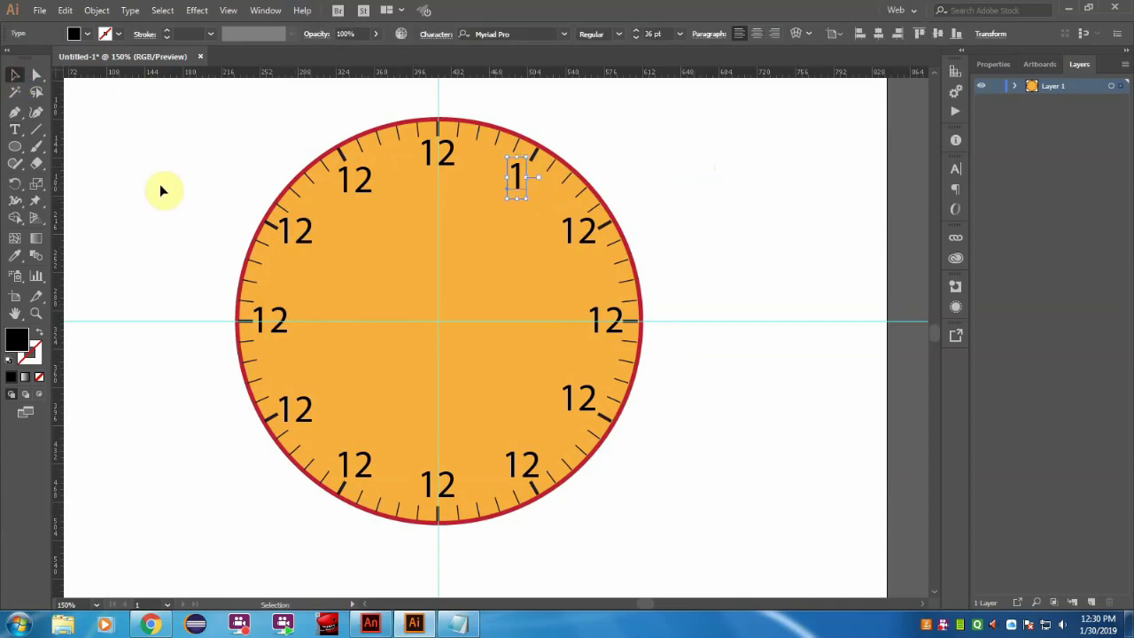
Renumber the two, three and four o'clock labels as 2, 3 and 4
double_click(577, 233)
key("BackSpace")
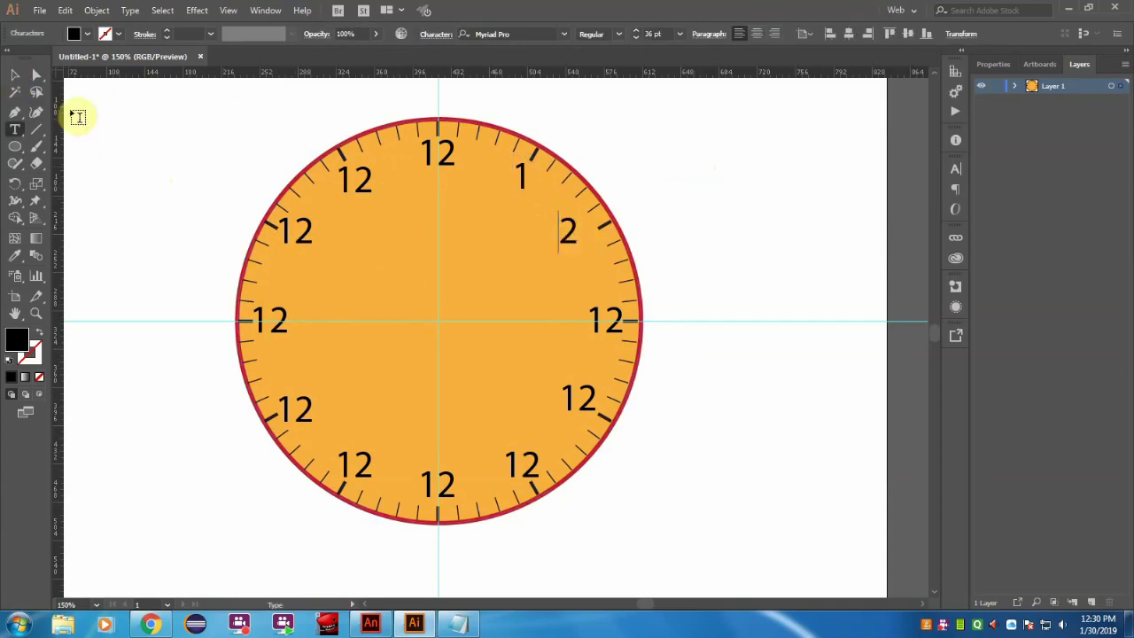
left_click(14, 76)
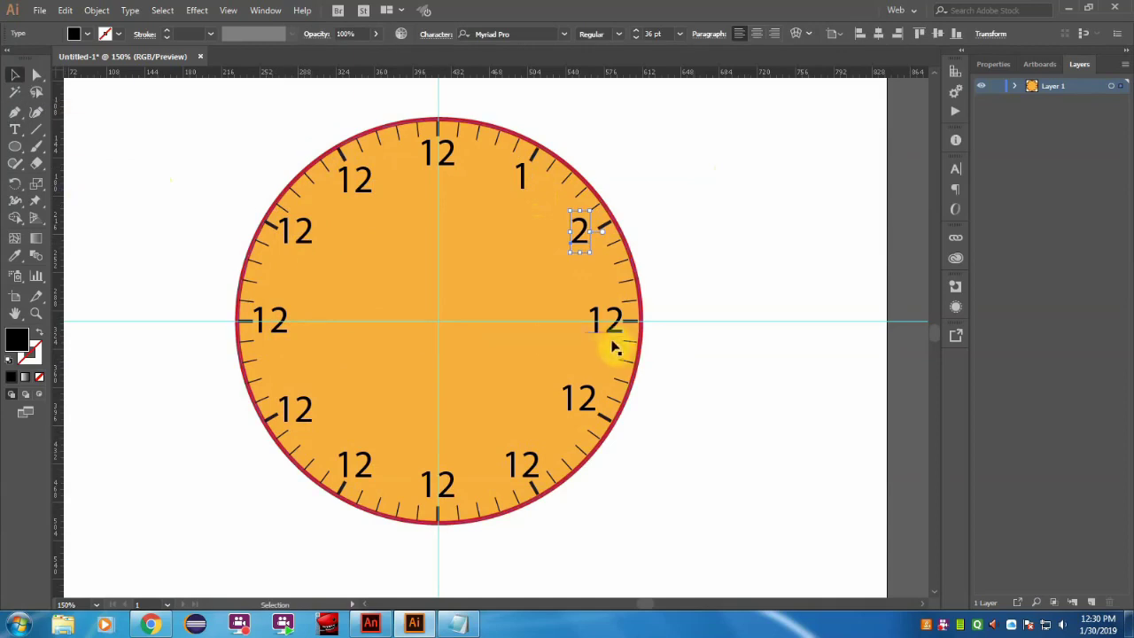
key("t")
left_click(611, 331)
type("3")
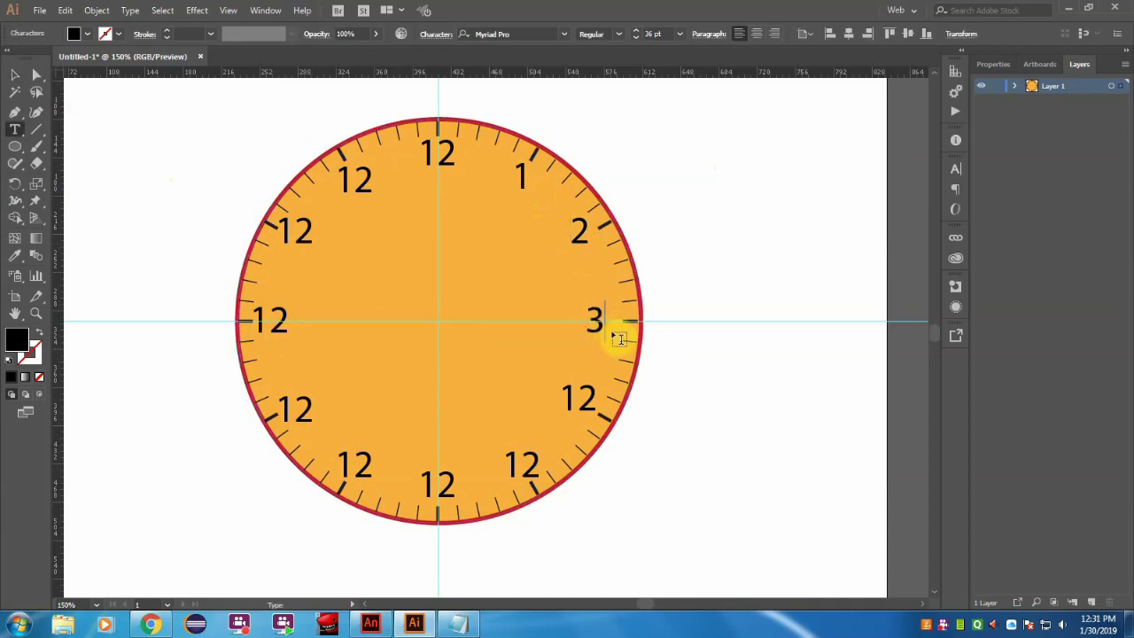
left_click(16, 77)
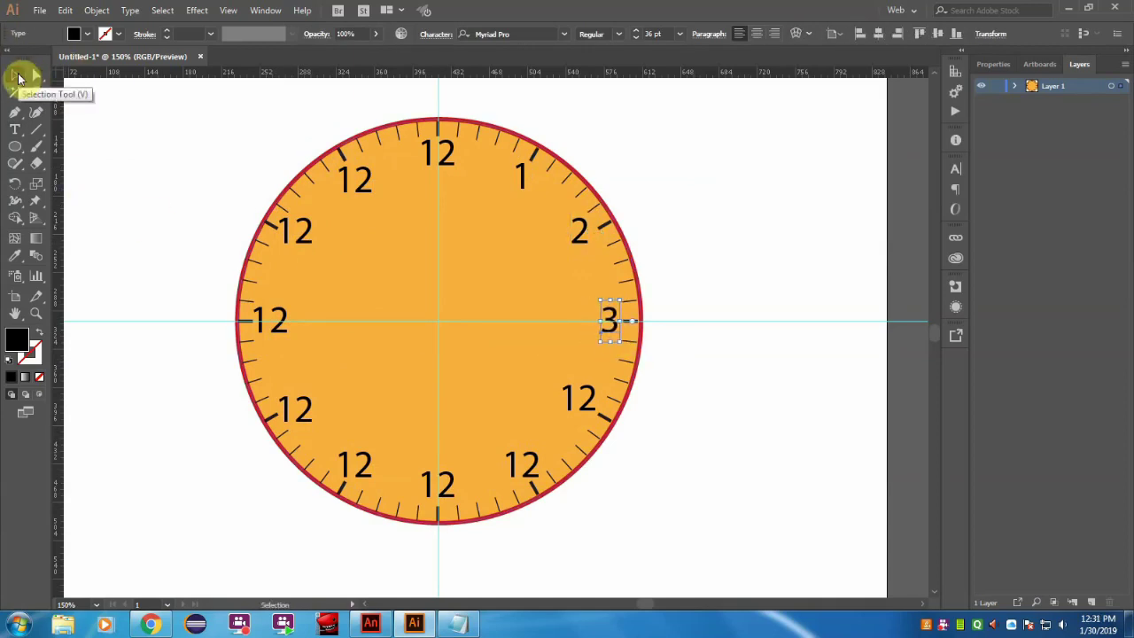
double_click(585, 404)
type("4")
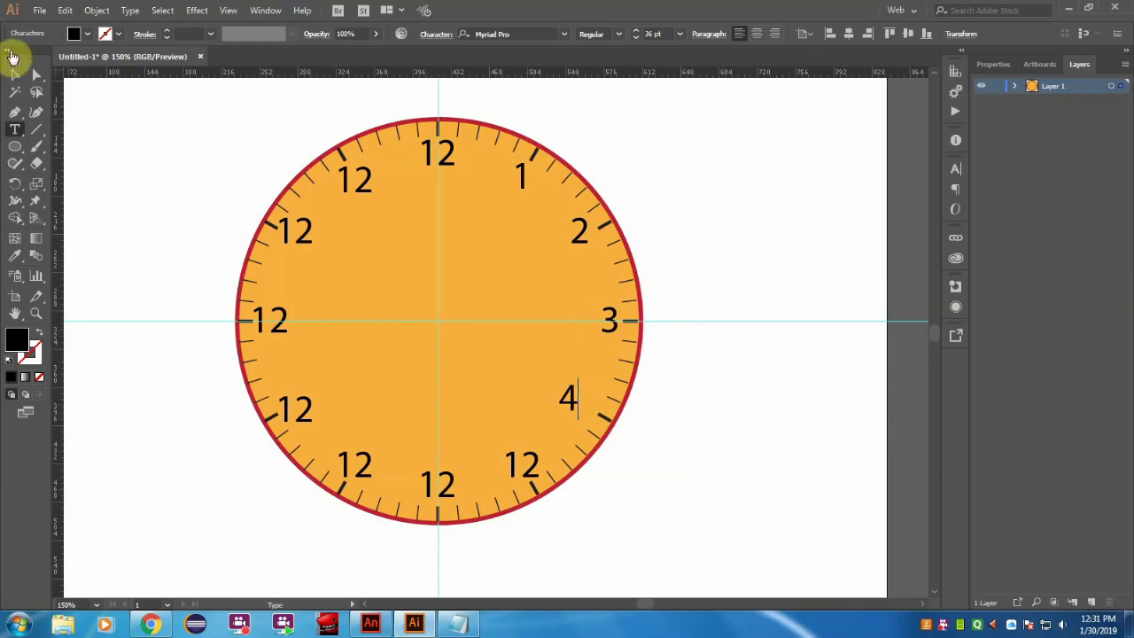
left_click(15, 75)
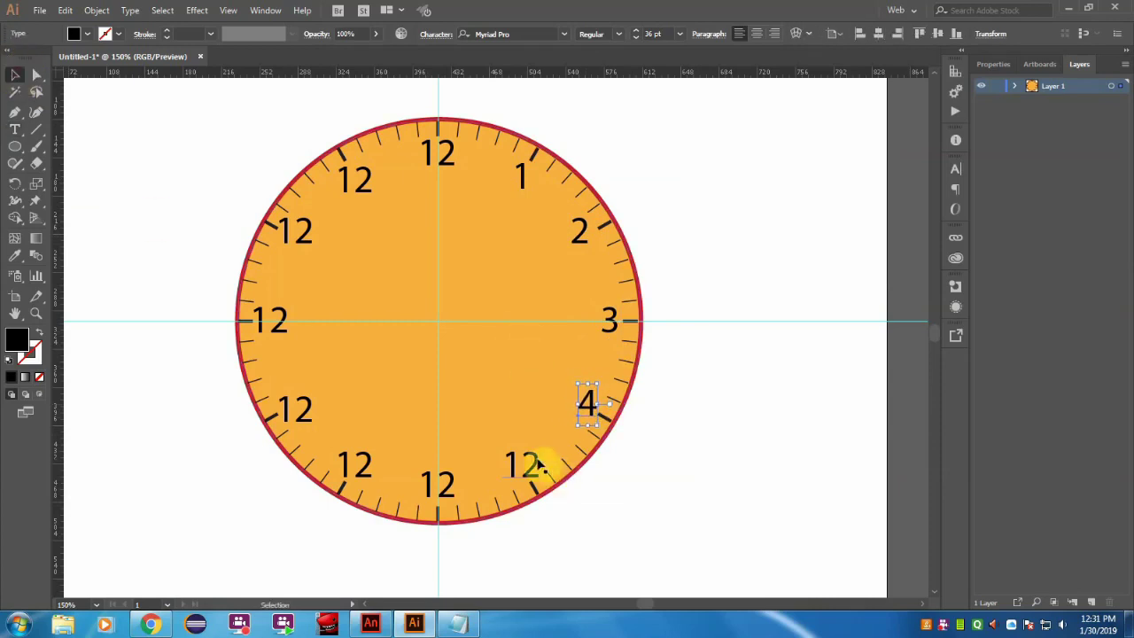
Retype the five, six and seven o'clock labels as 5, 6 and 7
double_click(537, 464)
type("5")
left_click(15, 76)
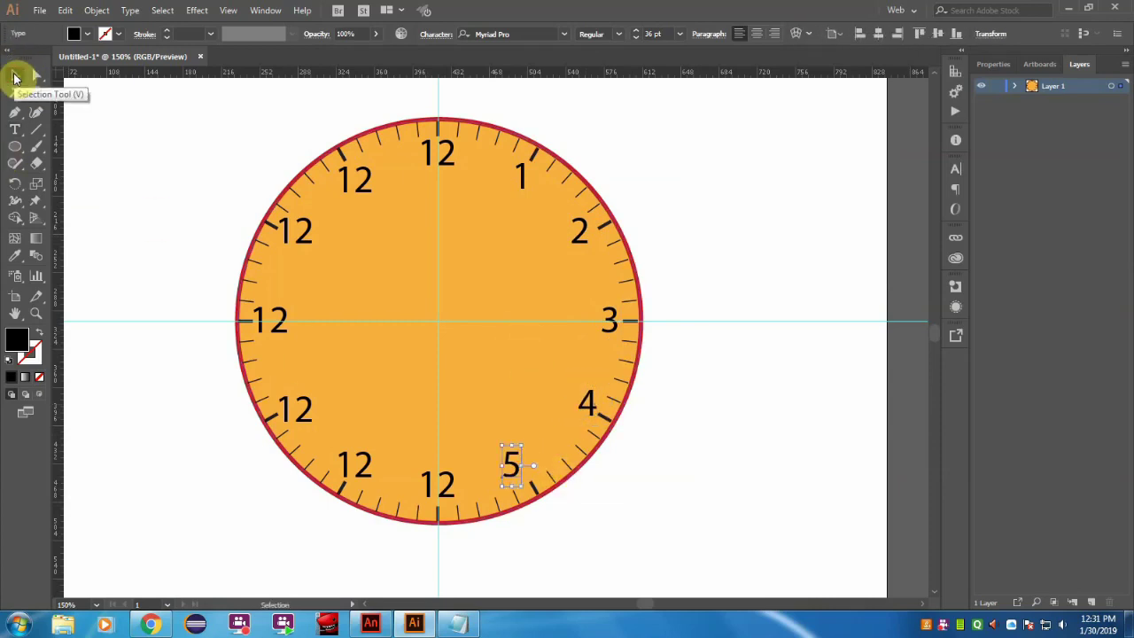
double_click(447, 483)
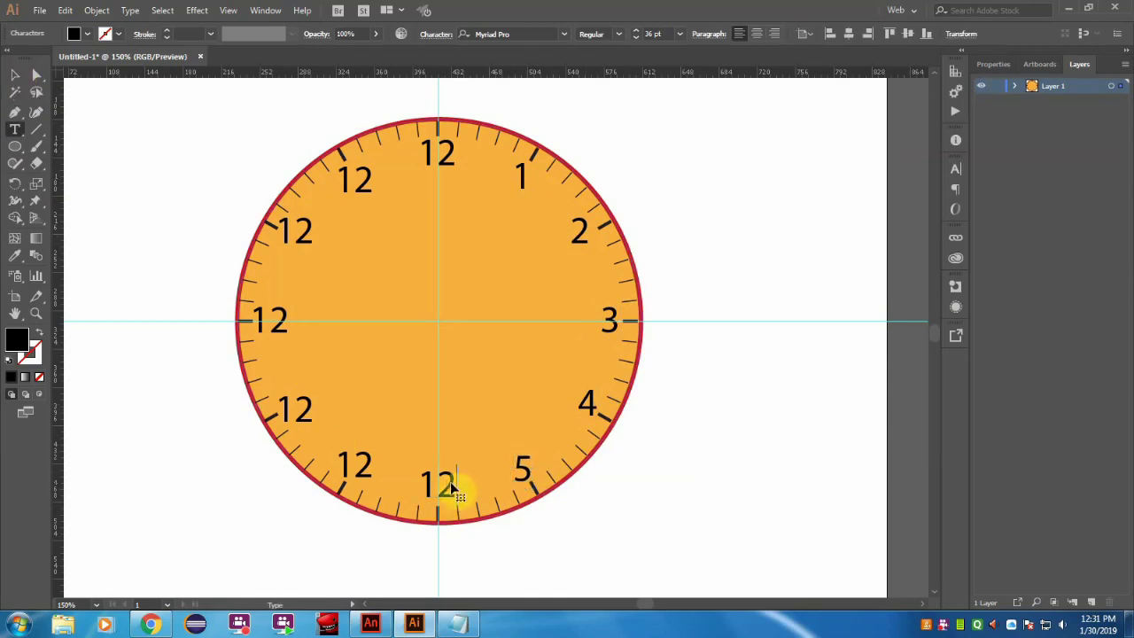
type("6")
left_click(19, 79)
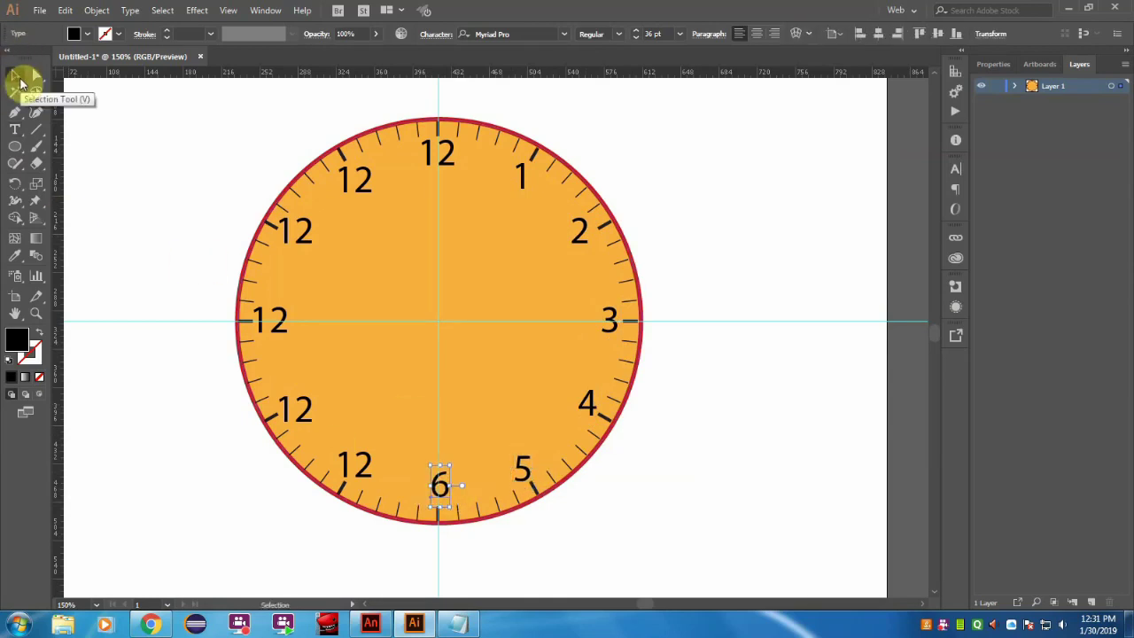
double_click(361, 467)
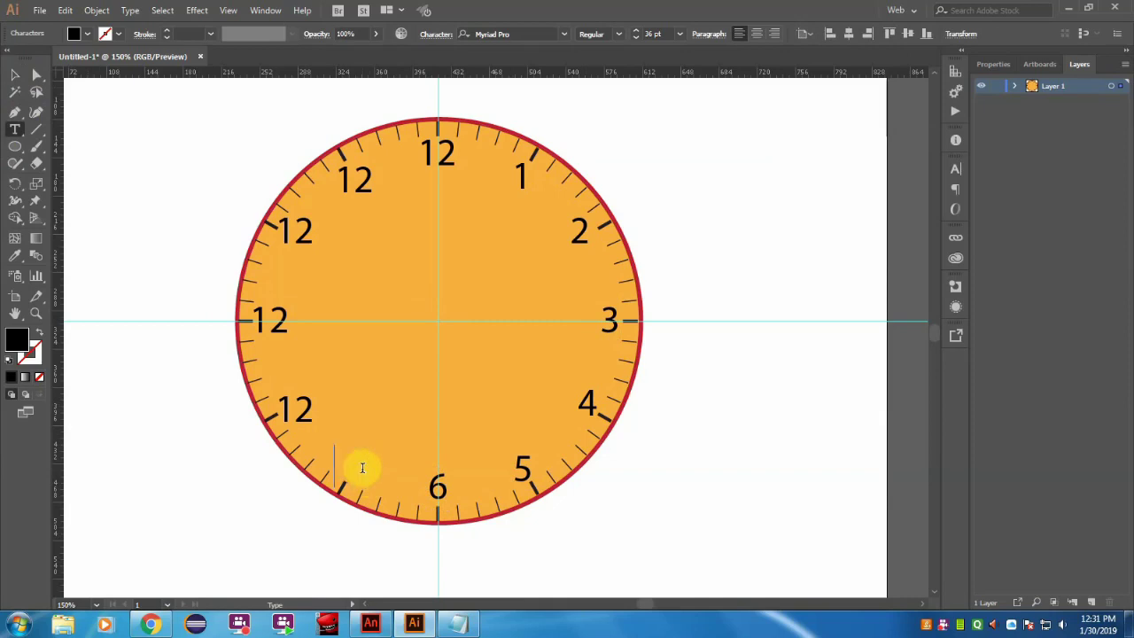
type("7")
left_click(15, 76)
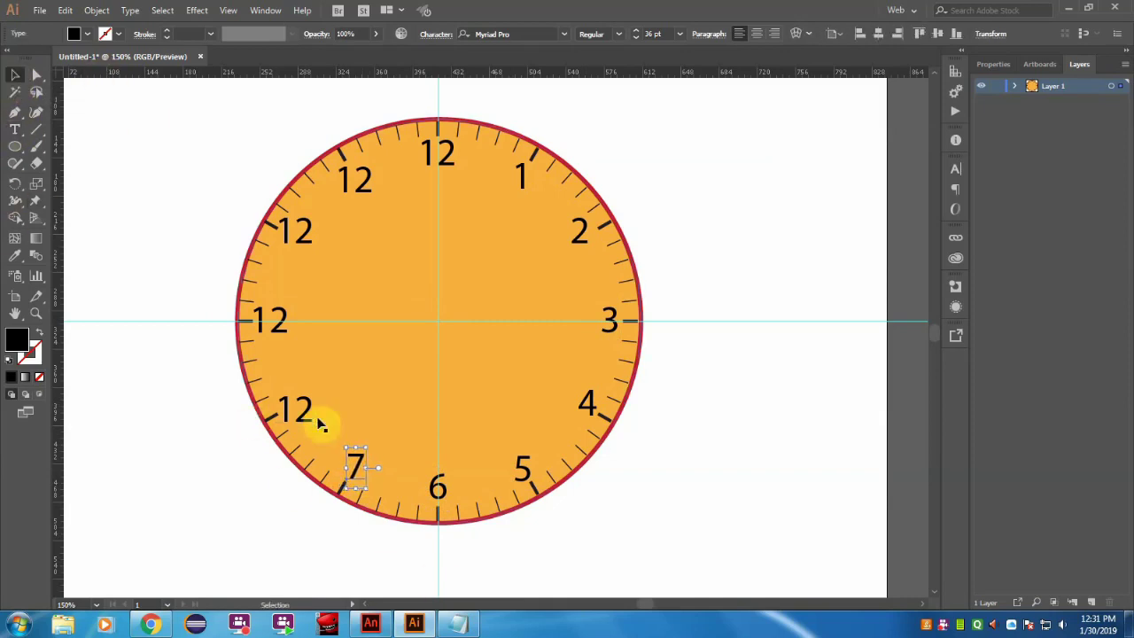
Retype the remaining hour labels as 8, 9, 10 and 11
double_click(302, 412)
type("8")
left_click(14, 76)
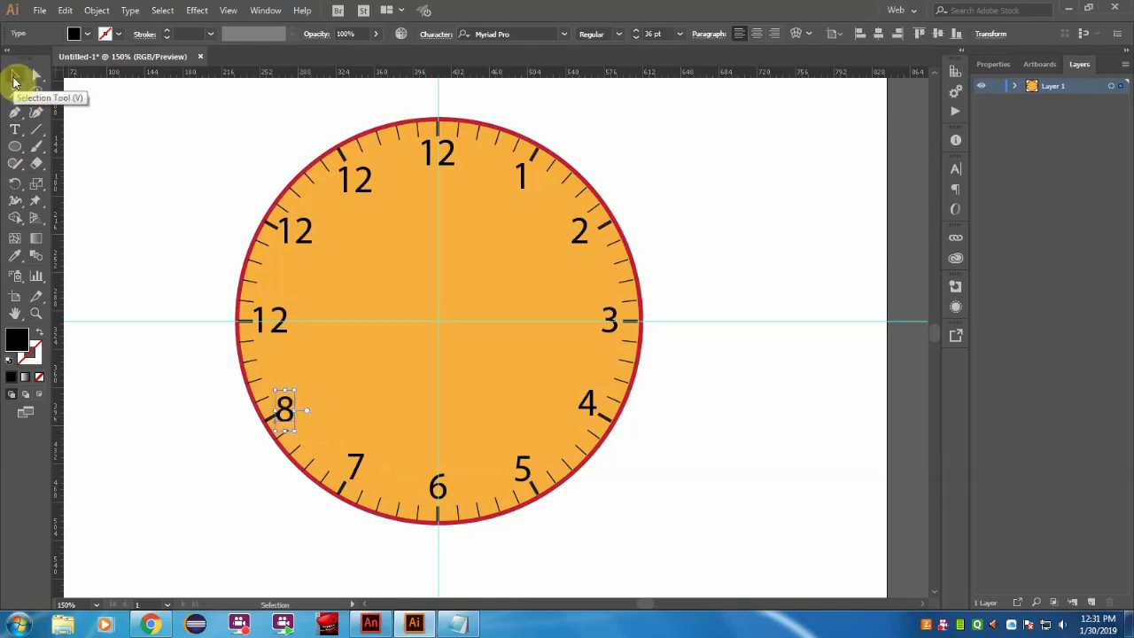
double_click(285, 313)
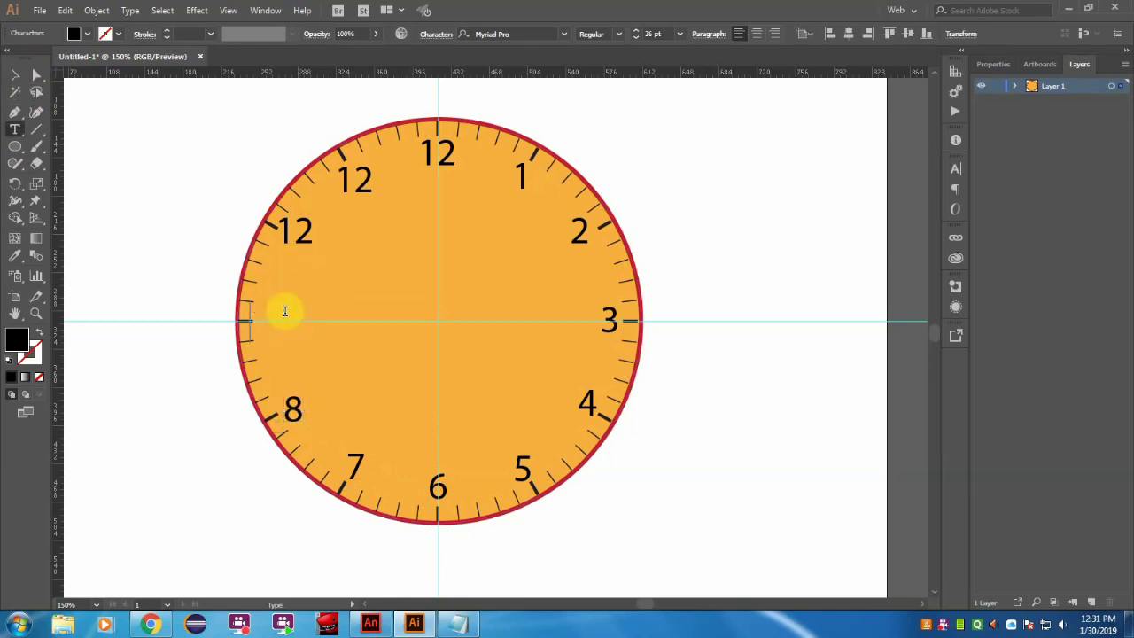
type("9")
left_click(14, 76)
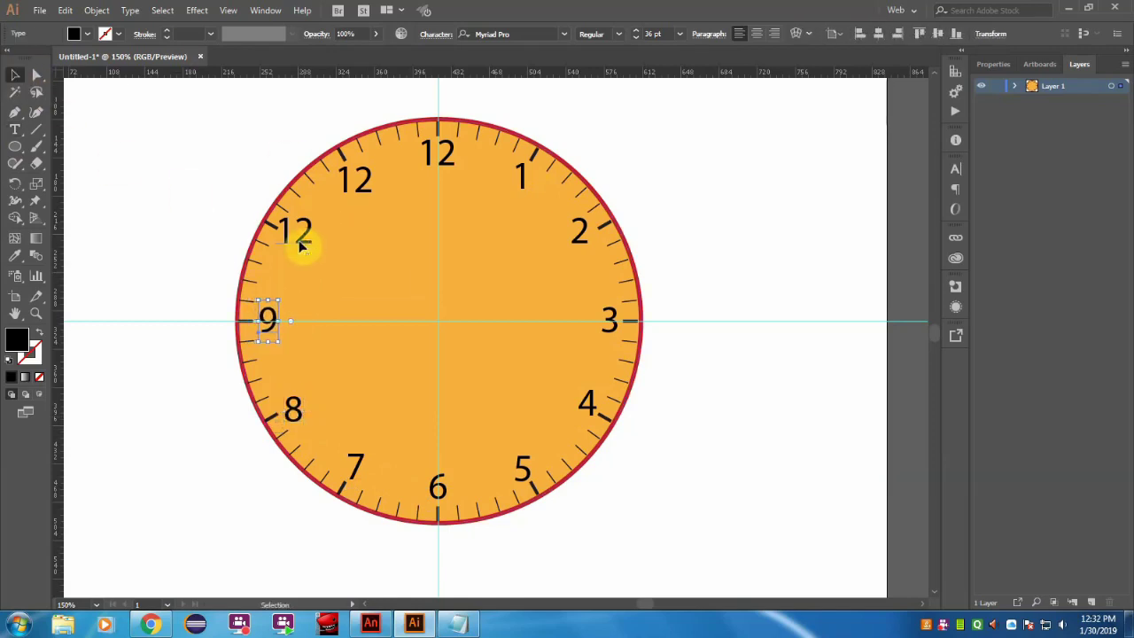
double_click(298, 239)
type("0")
left_click(14, 76)
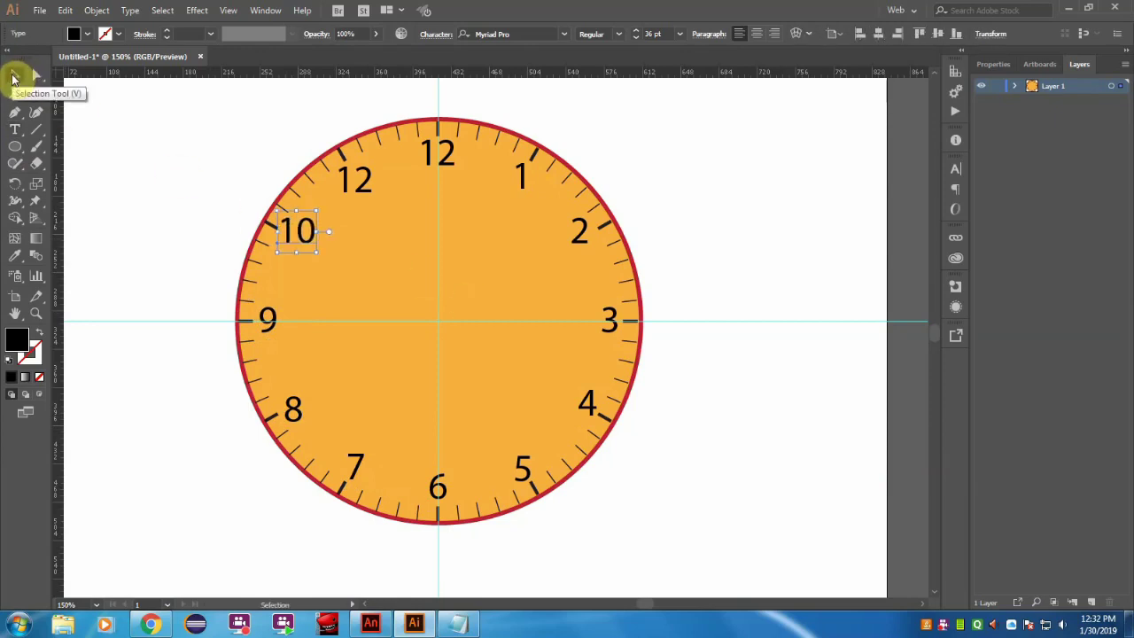
double_click(359, 186)
type("1")
left_click(14, 76)
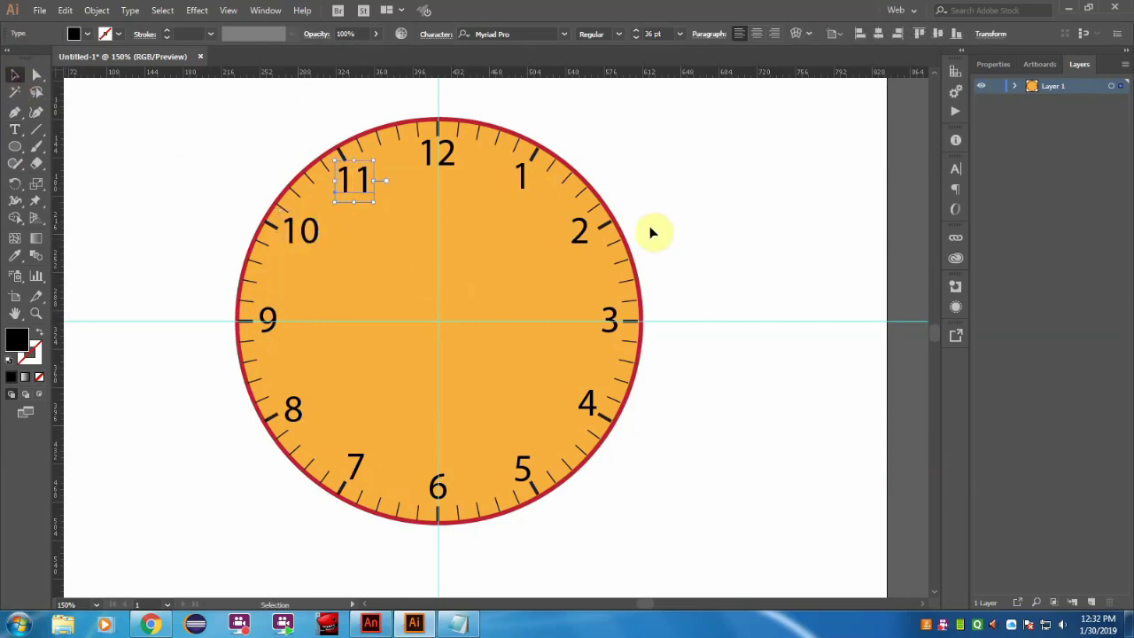
Draw a small circle for the centre dot and move it onto the clock
left_click(14, 146)
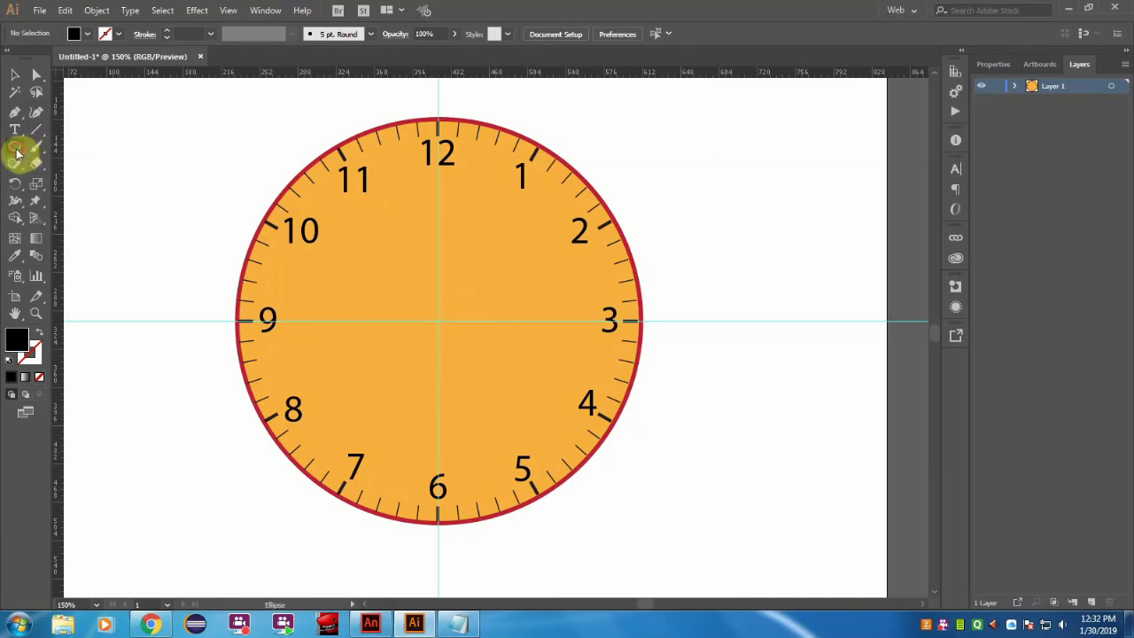
left_click_drag(140, 137, 438, 321)
key("v")
left_click(684, 171)
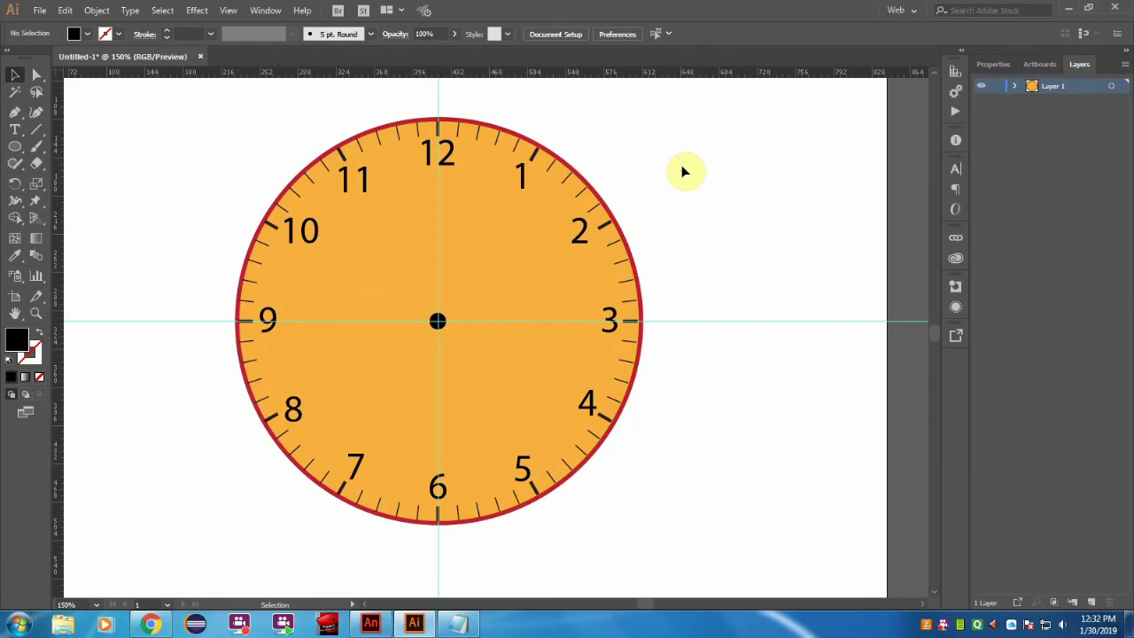
Align the centre dot to the clock circle, using Align To Key Object
left_click(437, 321)
left_click(496, 222, "shift")
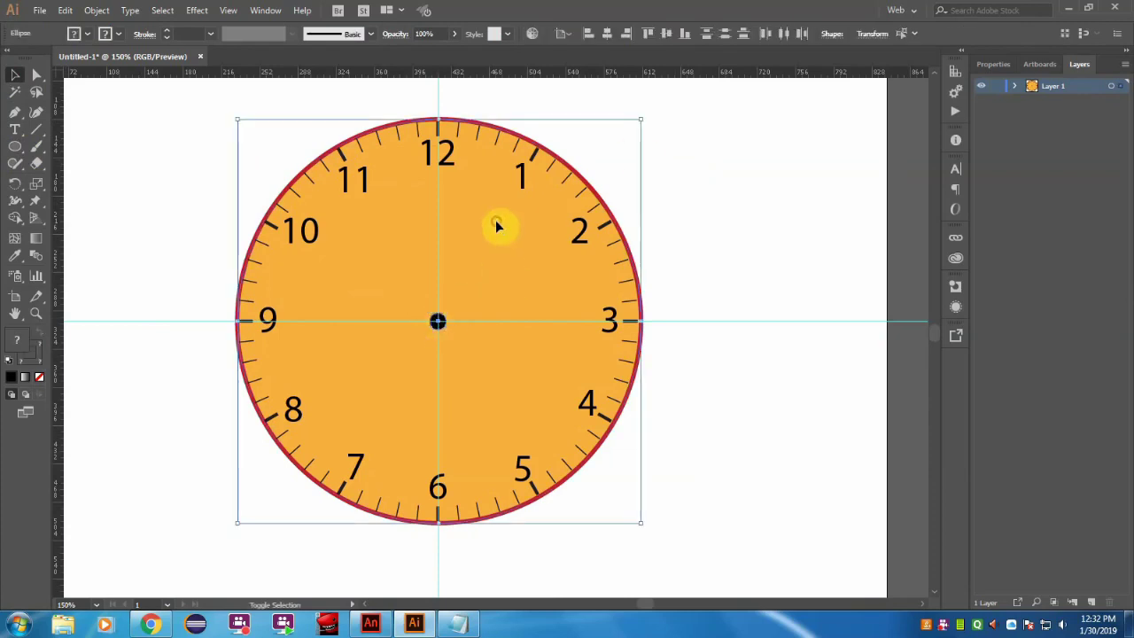
left_click(265, 10)
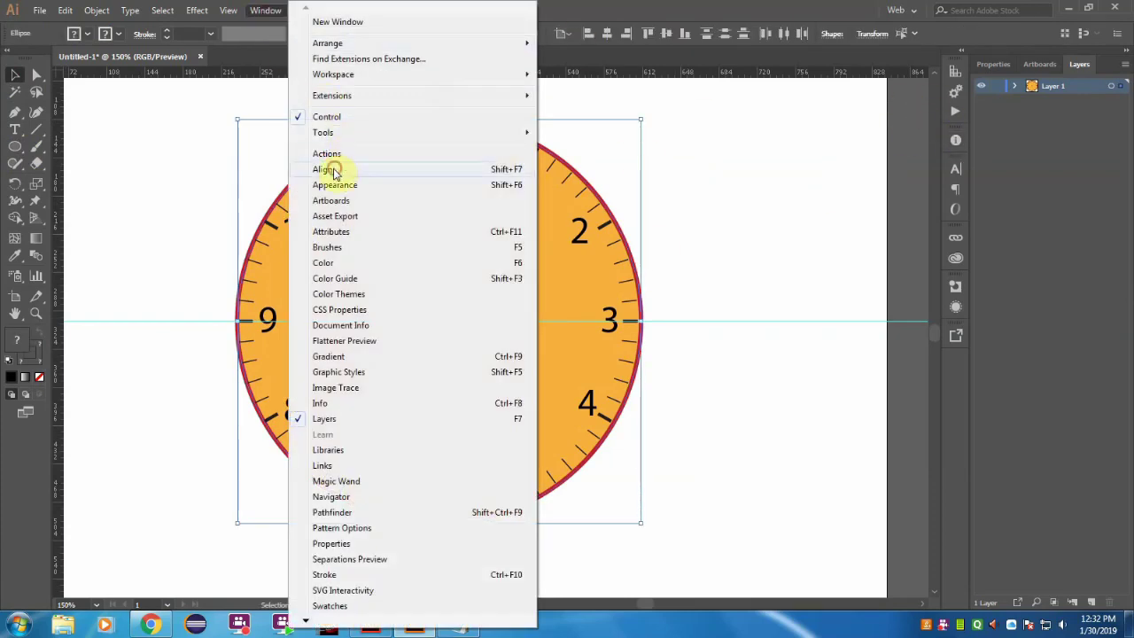
left_click(336, 169)
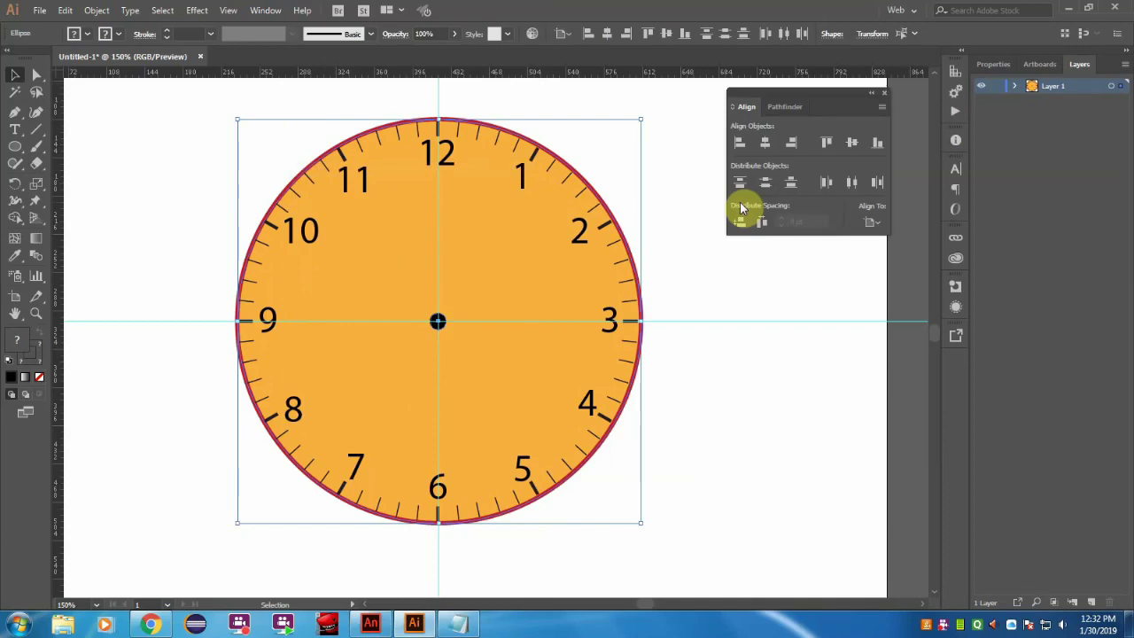
left_click(873, 223)
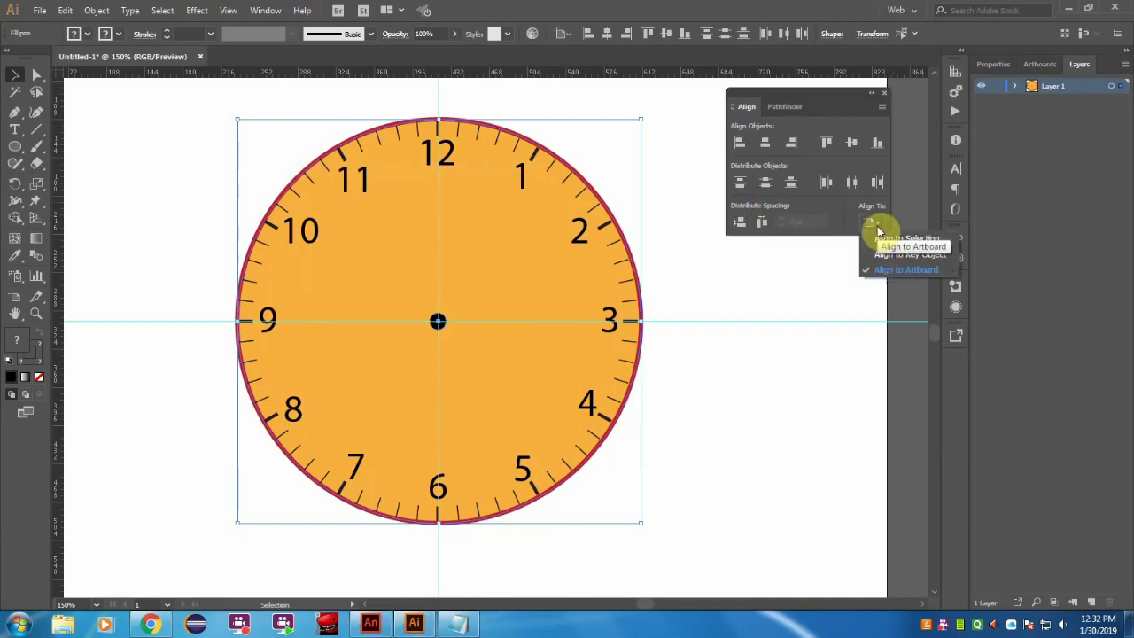
left_click(910, 257)
left_click(505, 236)
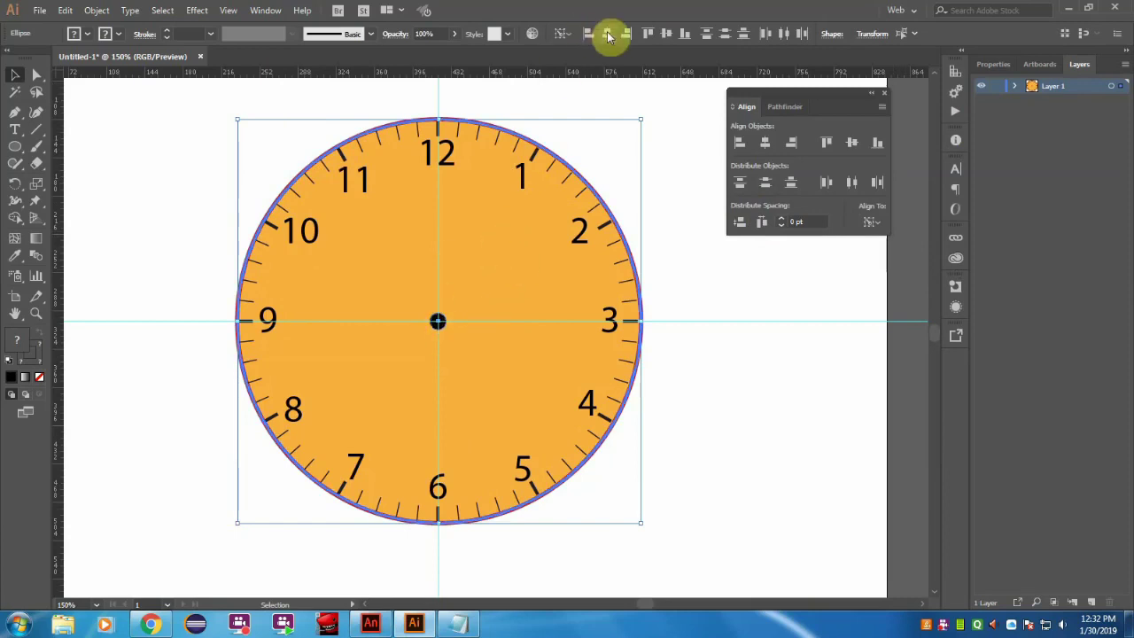
left_click(686, 264)
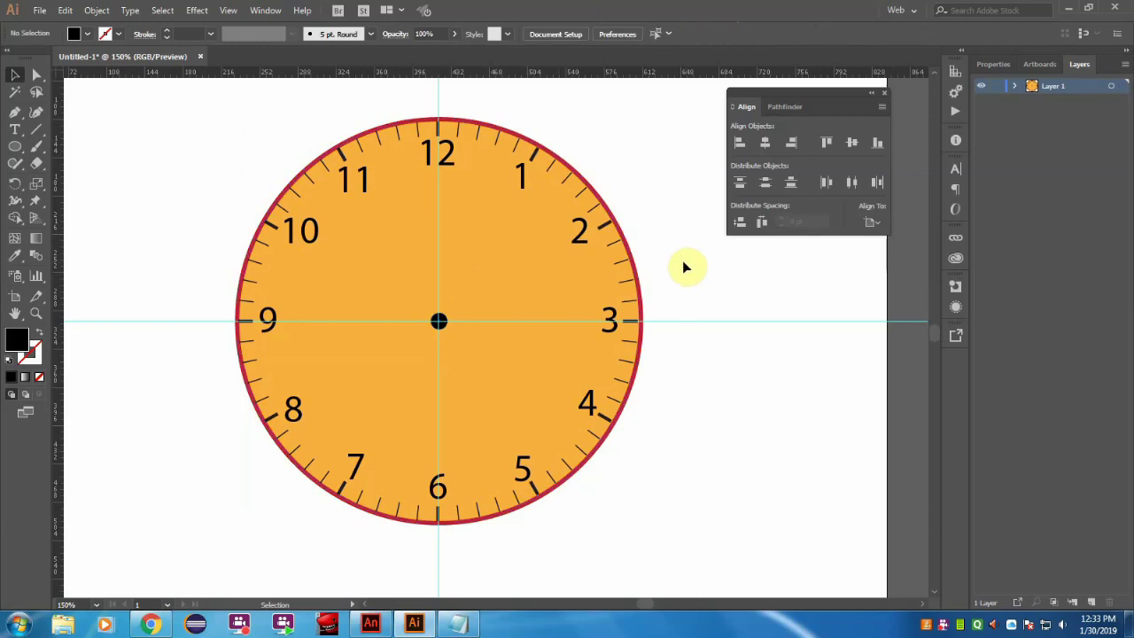
Draw a tall black rectangle left of the clock and shorten it from the top
left_click(15, 147)
left_click(89, 144)
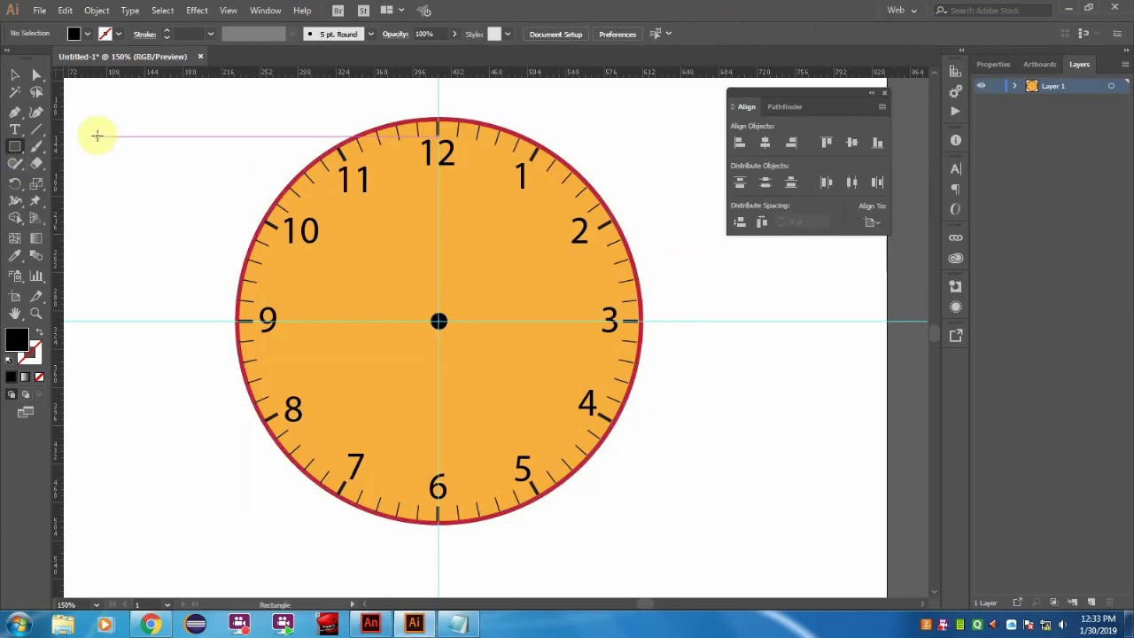
left_click_drag(98, 136, 116, 320)
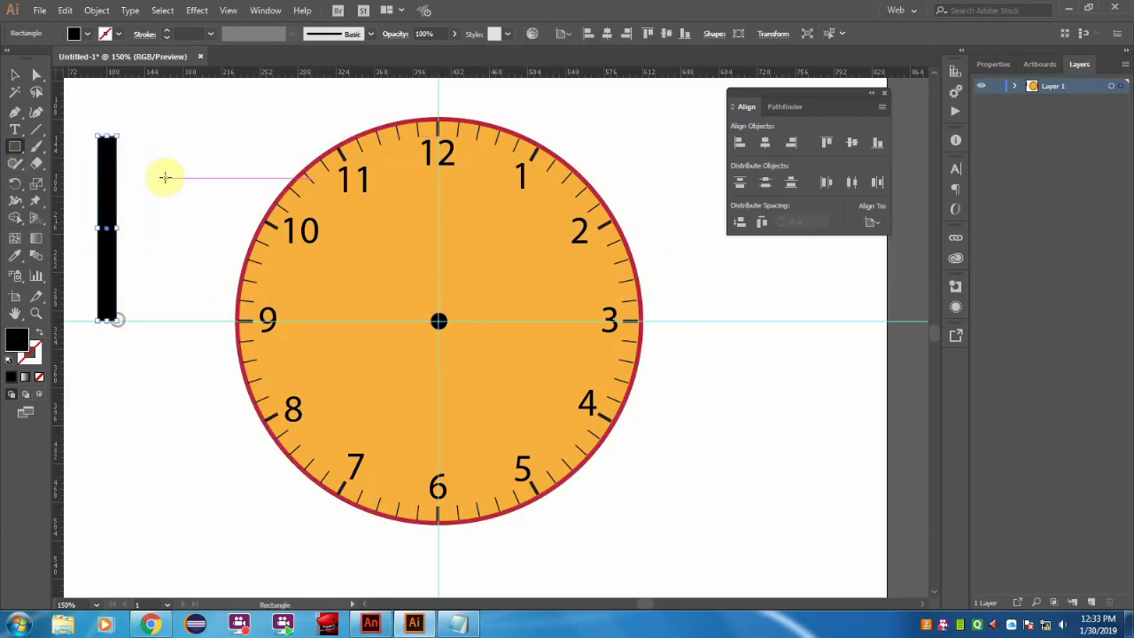
left_click(15, 74)
left_click_drag(106, 136, 106, 179)
left_click(216, 130)
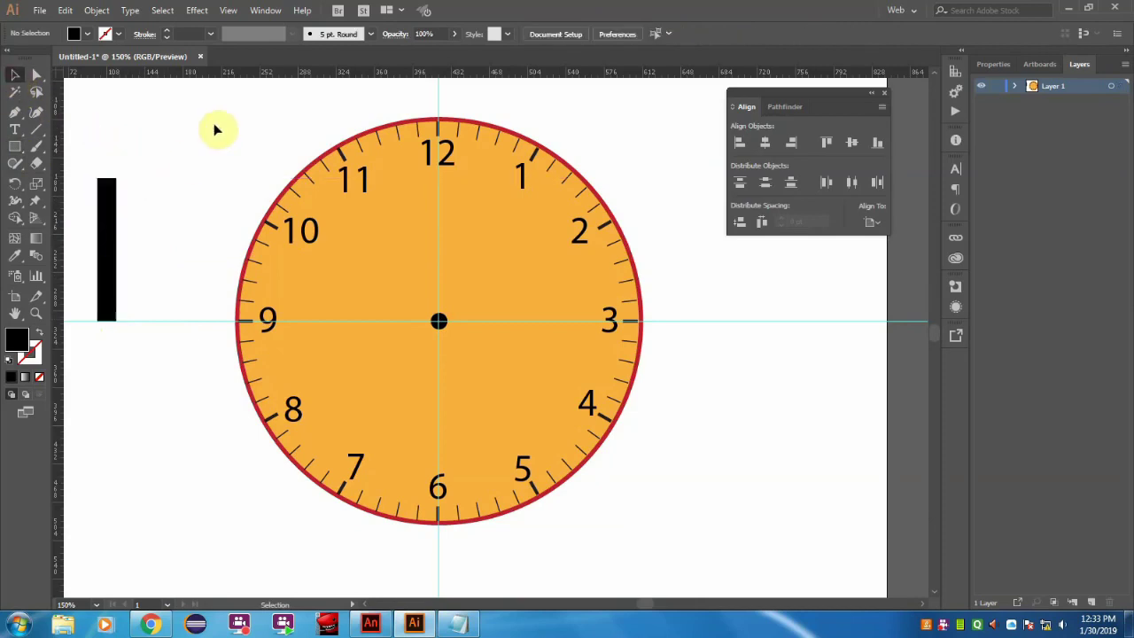
Add a top-centre anchor to the rectangle and pull it up into a point
left_click(102, 200)
left_click_drag(15, 111, 64, 124)
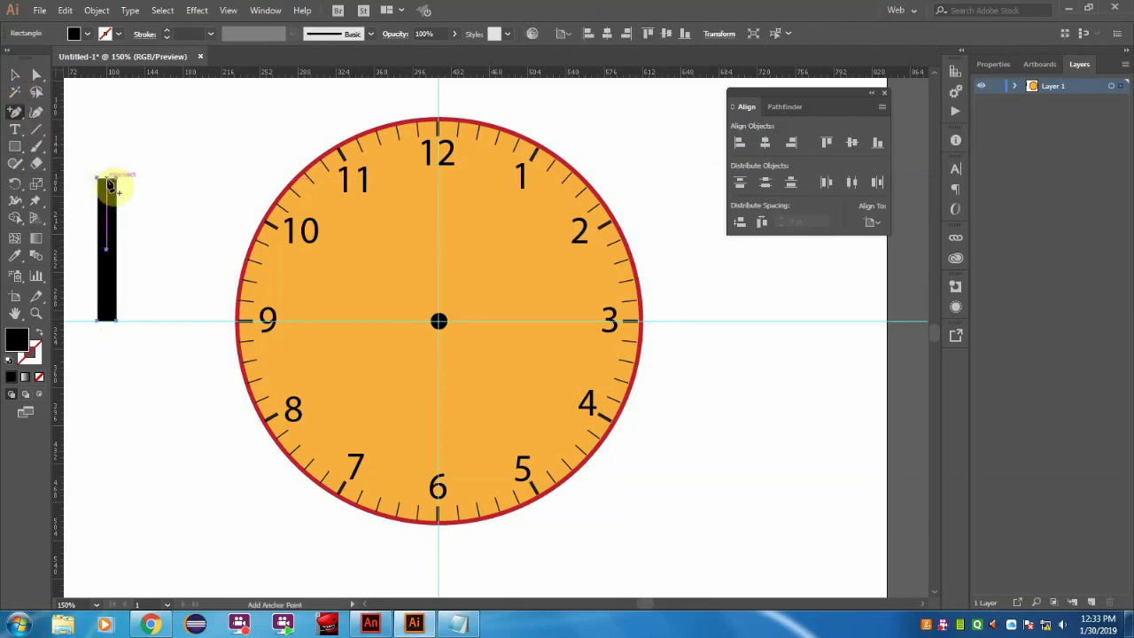
left_click(106, 178)
left_click(36, 75)
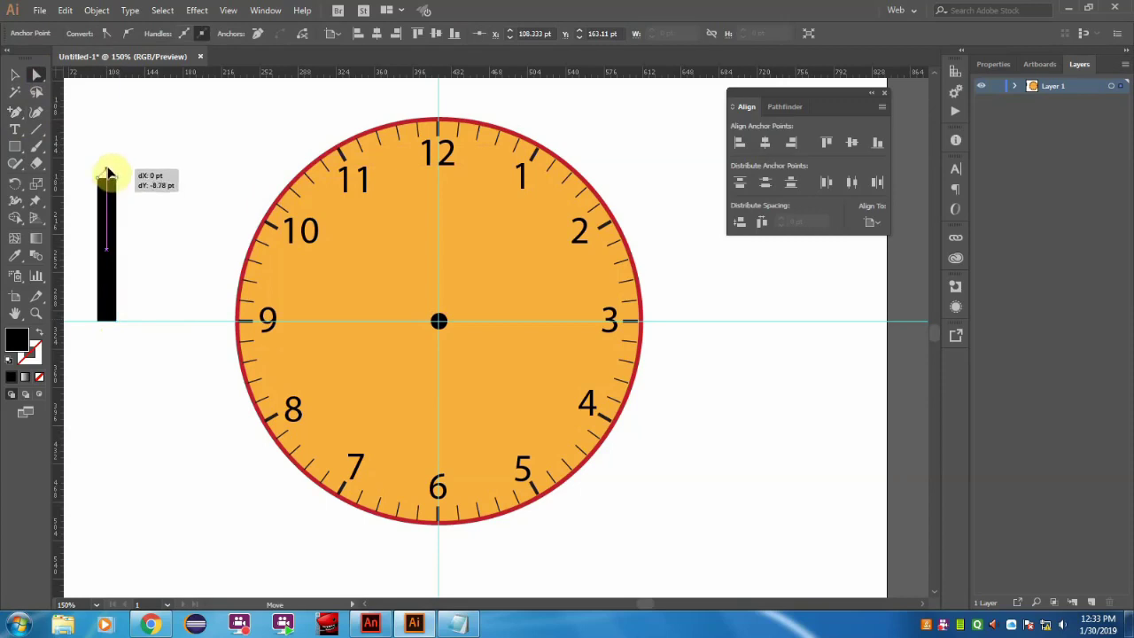
left_click_drag(107, 178, 107, 165)
left_click(213, 148)
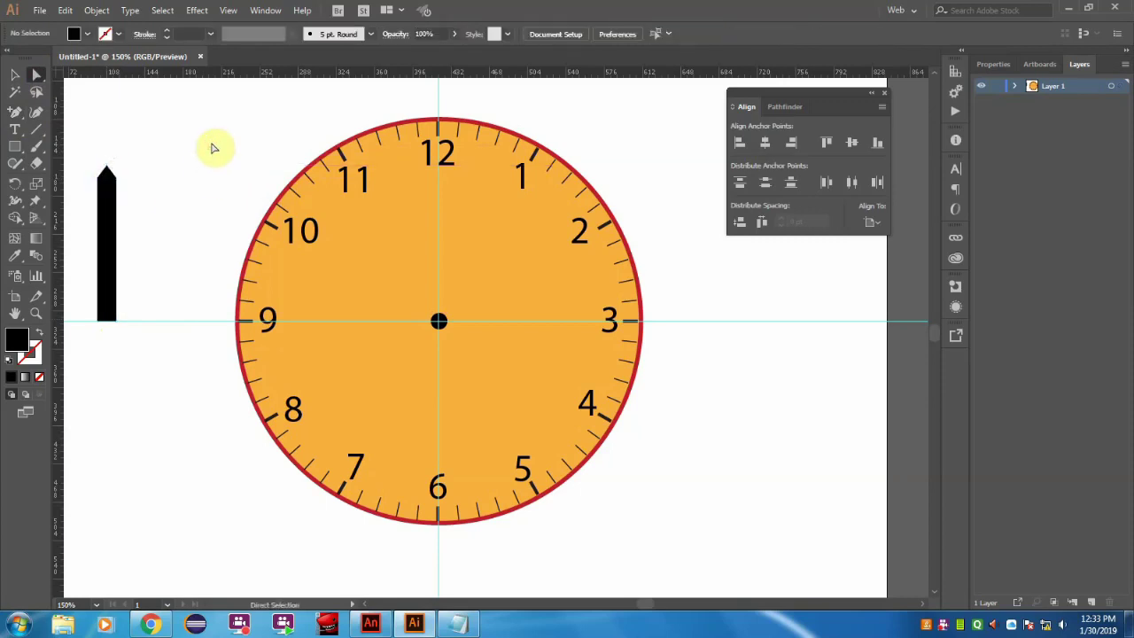
Unite a small circle at the base with the bar into one hand, then duplicate it
left_click_drag(15, 146, 71, 179)
left_click_drag(96, 310, 107, 321)
left_click(15, 75)
left_click(113, 113)
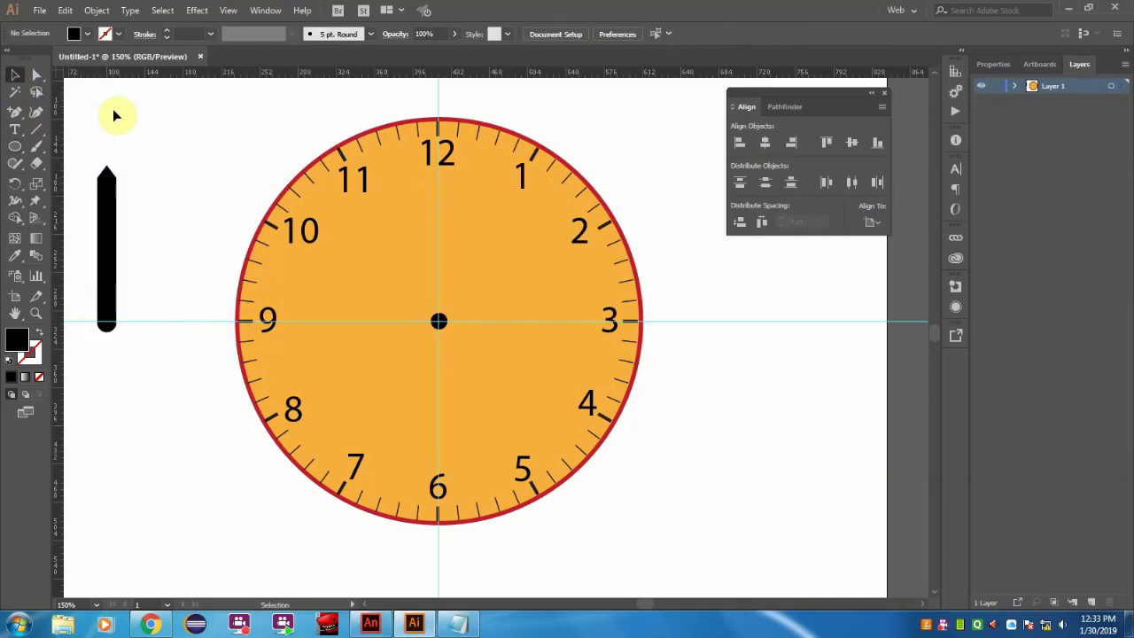
left_click_drag(96, 137, 139, 347)
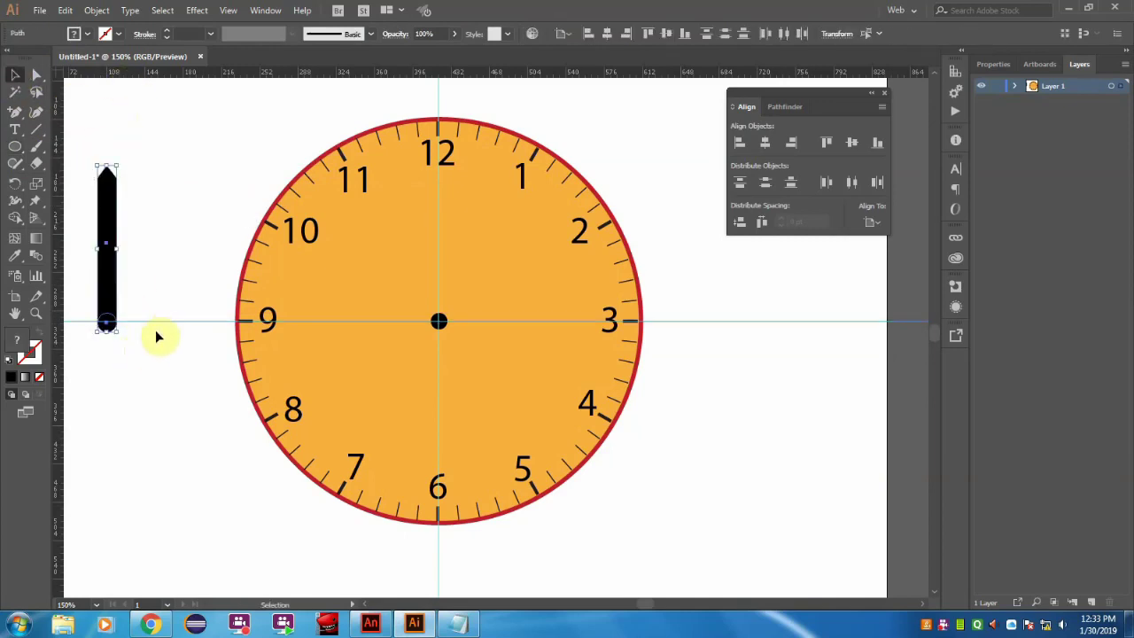
left_click(784, 106)
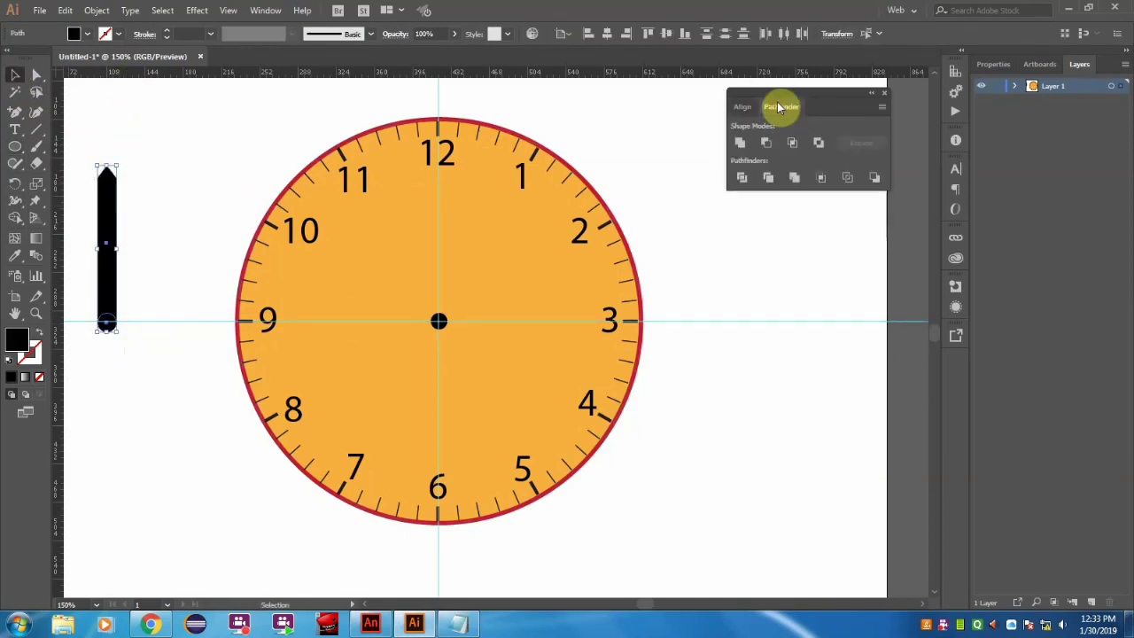
left_click(740, 142)
left_click(231, 147)
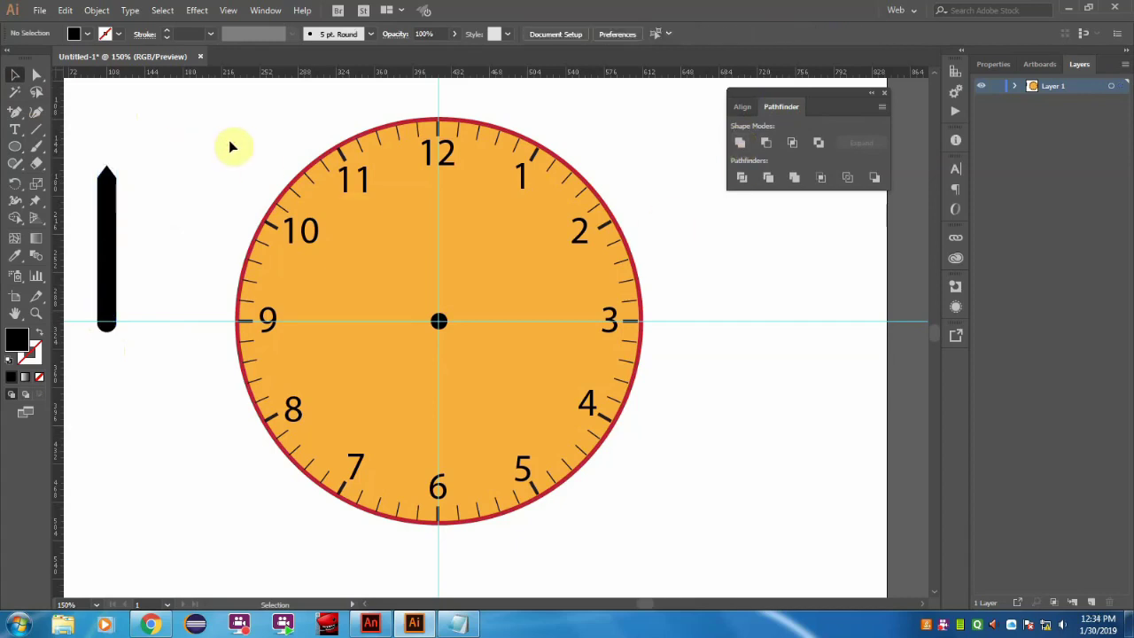
left_click_drag(109, 201, 150, 207)
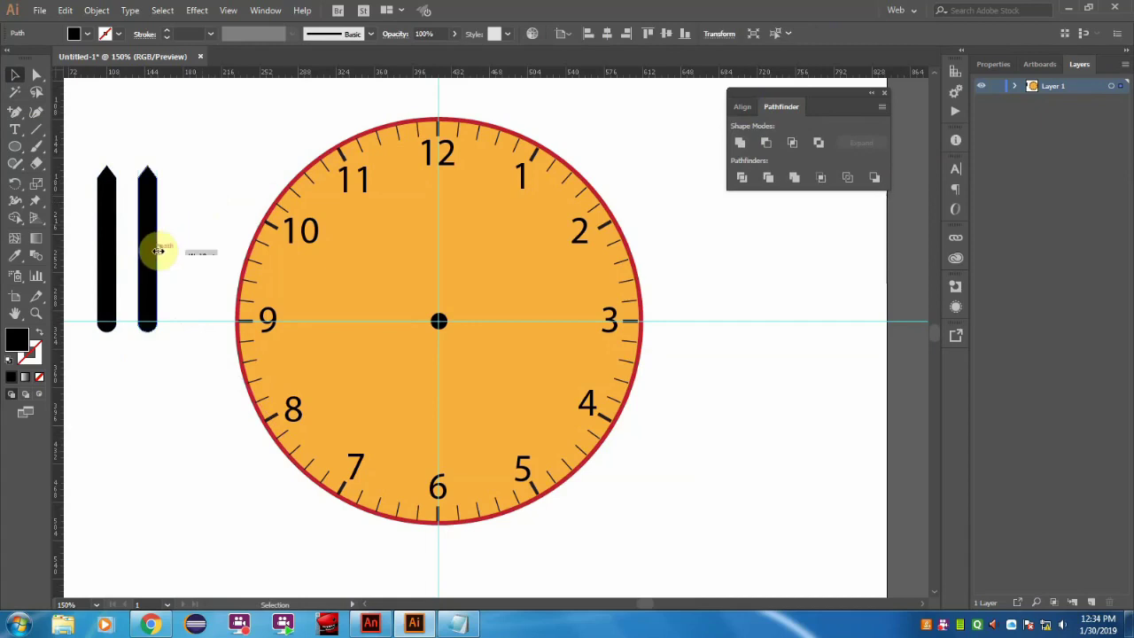
Narrow the copied hand, stretch its tip taller, and copy the centre dot right of the clock
left_click_drag(158, 250, 151, 253)
key("a")
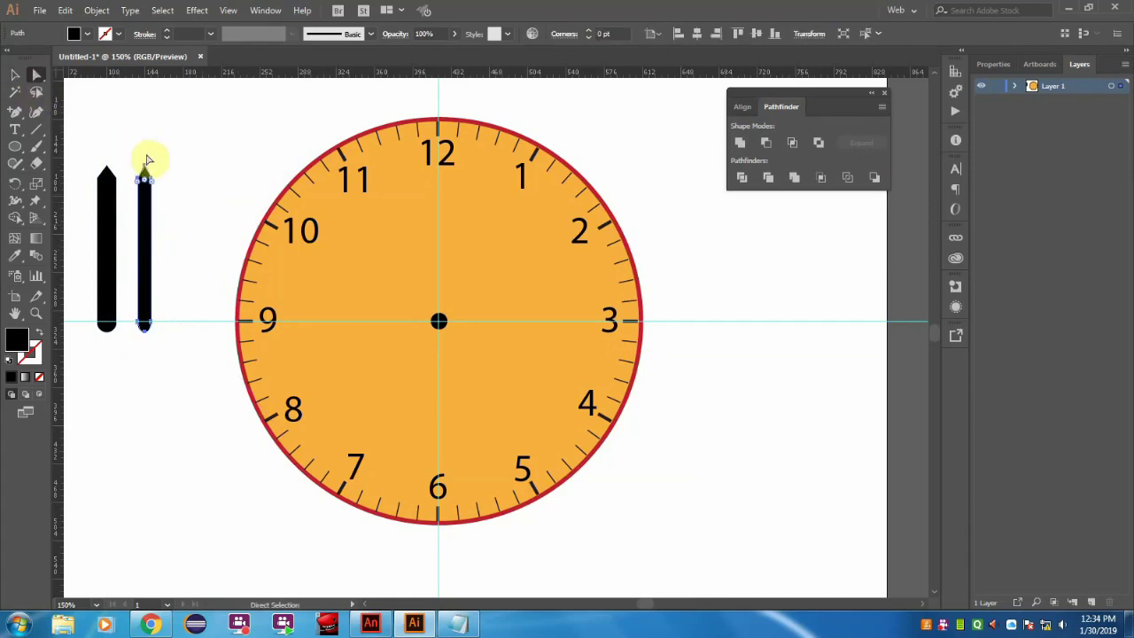
mouse_move(148, 160)
left_mouse_down()
mouse_move(152, 183)
mouse_move(146, 139)
left_mouse_up()
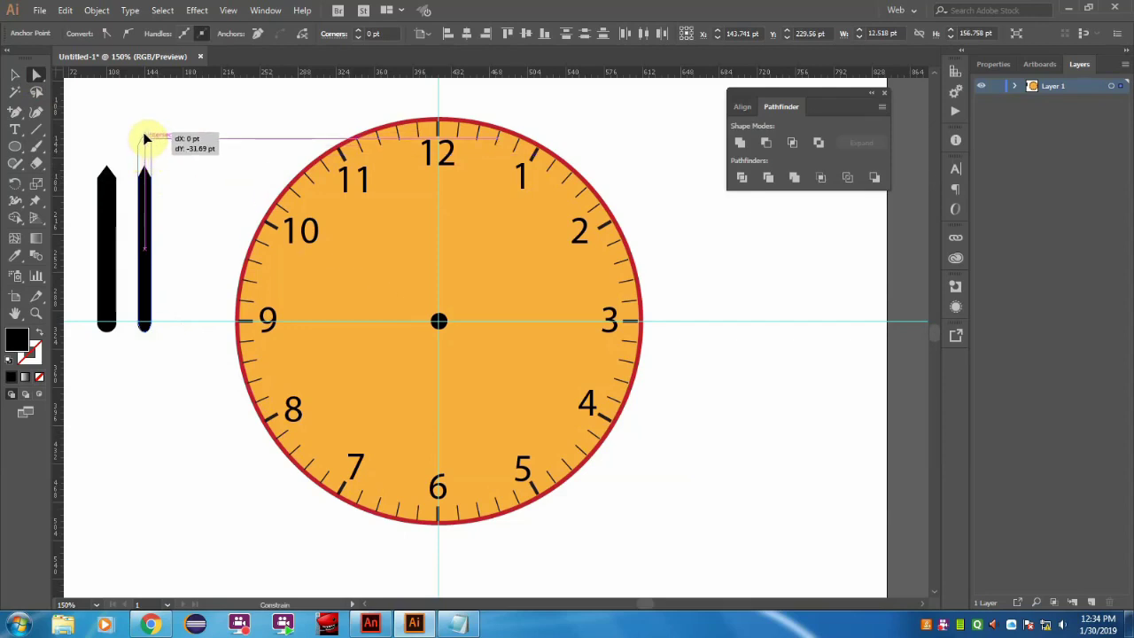
left_click(215, 140)
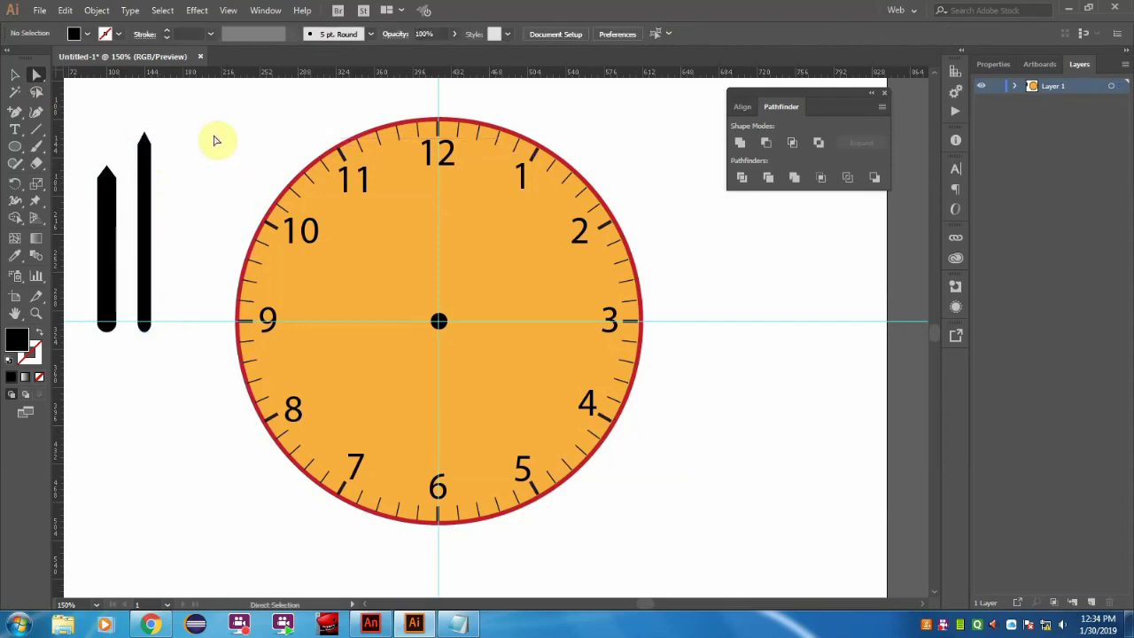
left_click(15, 74)
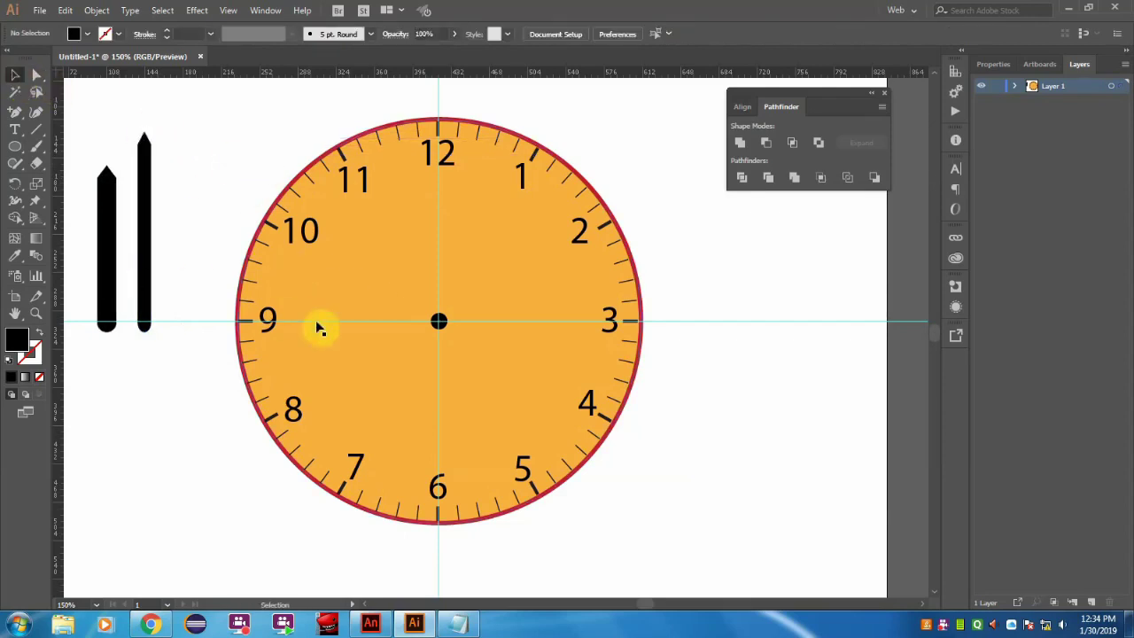
mouse_move(439, 322)
left_mouse_down()
mouse_move(734, 271)
mouse_move(719, 320)
left_mouse_up()
Draw a vertical line up from the copied dot with a thicker red stroke
left_click(759, 251)
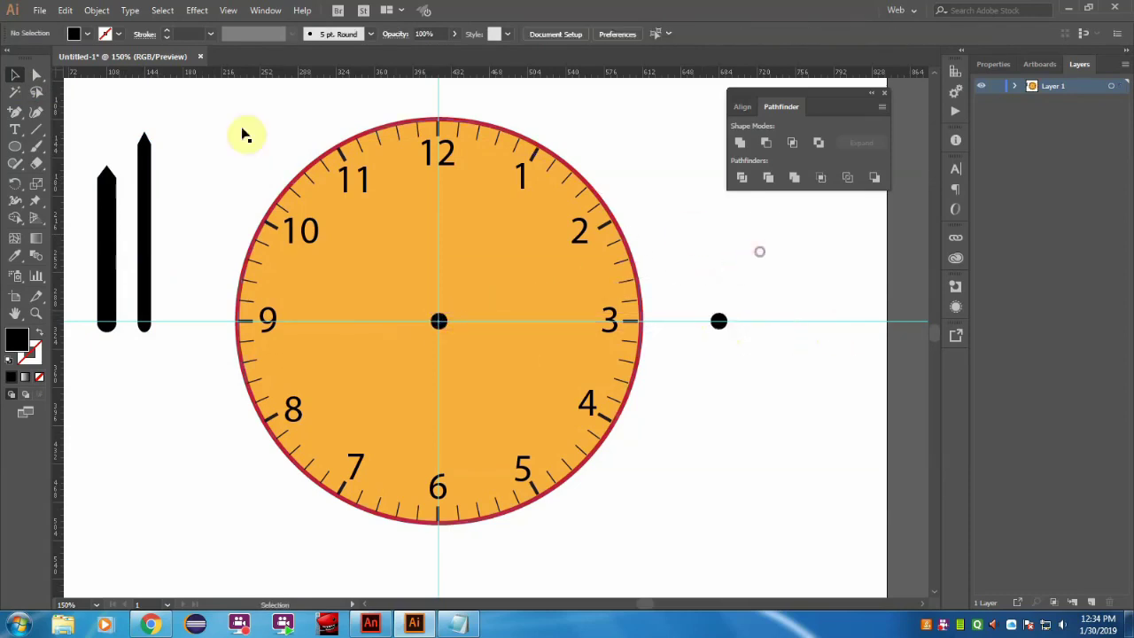
left_click(37, 129)
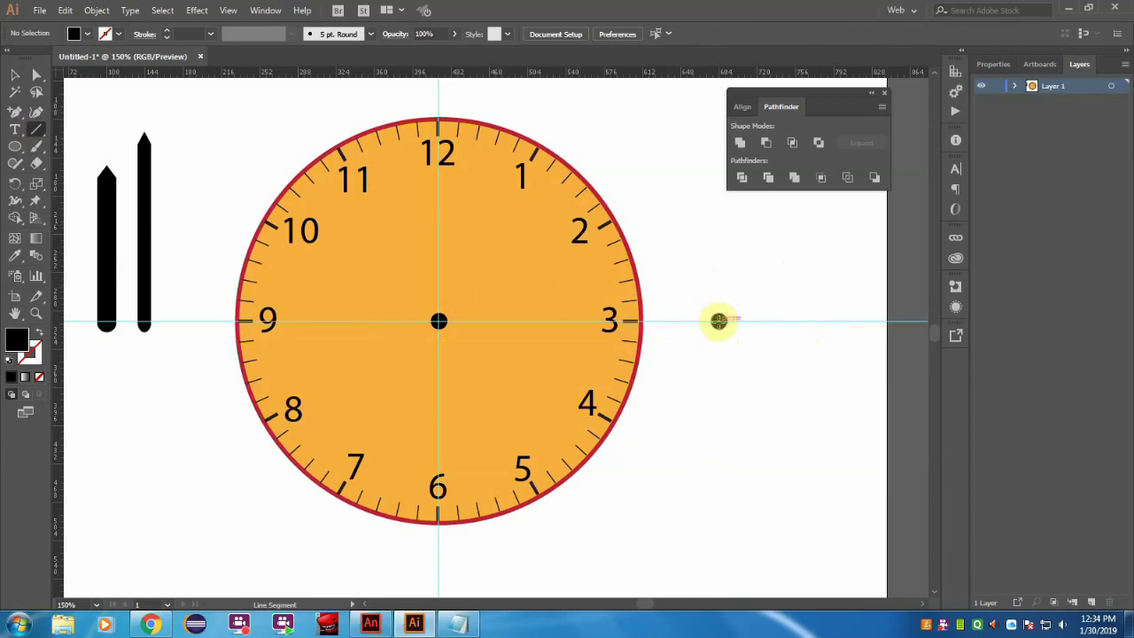
left_click_drag(719, 321, 718, 148)
left_click(16, 75)
left_click(104, 34)
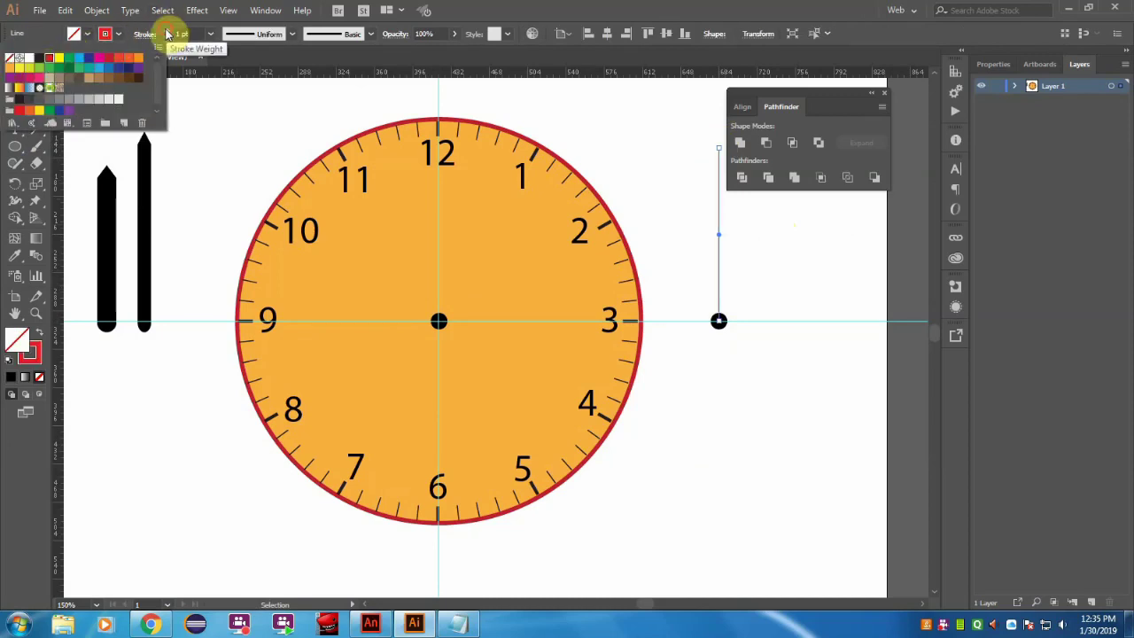
left_click(167, 31)
left_click(166, 31)
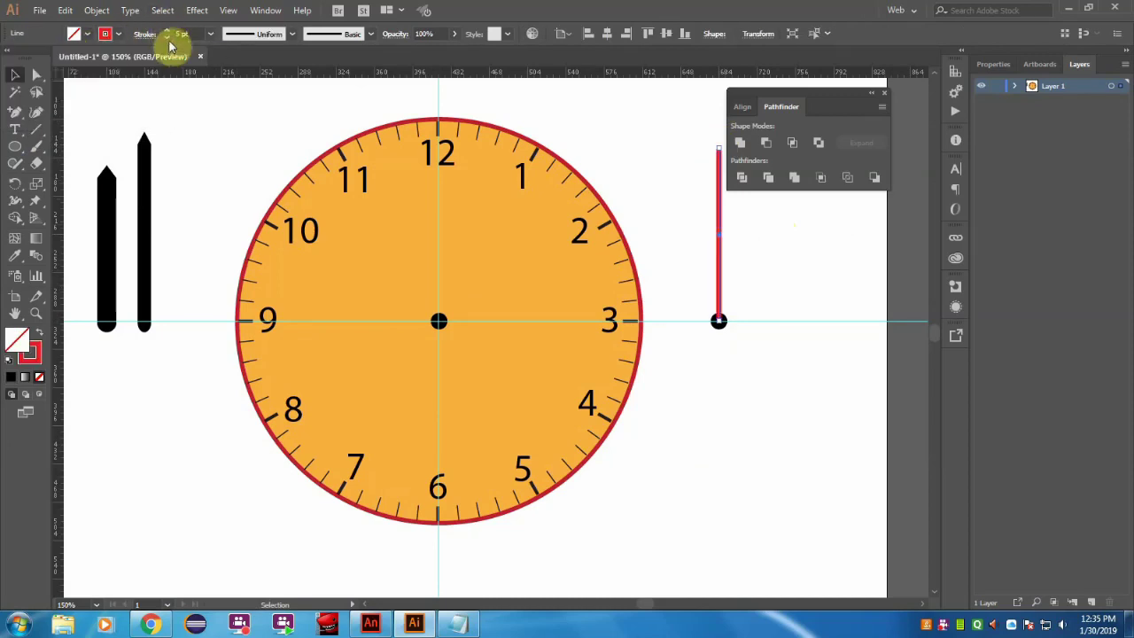
left_click(635, 146)
Fill the dot red and extend the line's bottom slightly below it
left_click(719, 323)
left_click(76, 34)
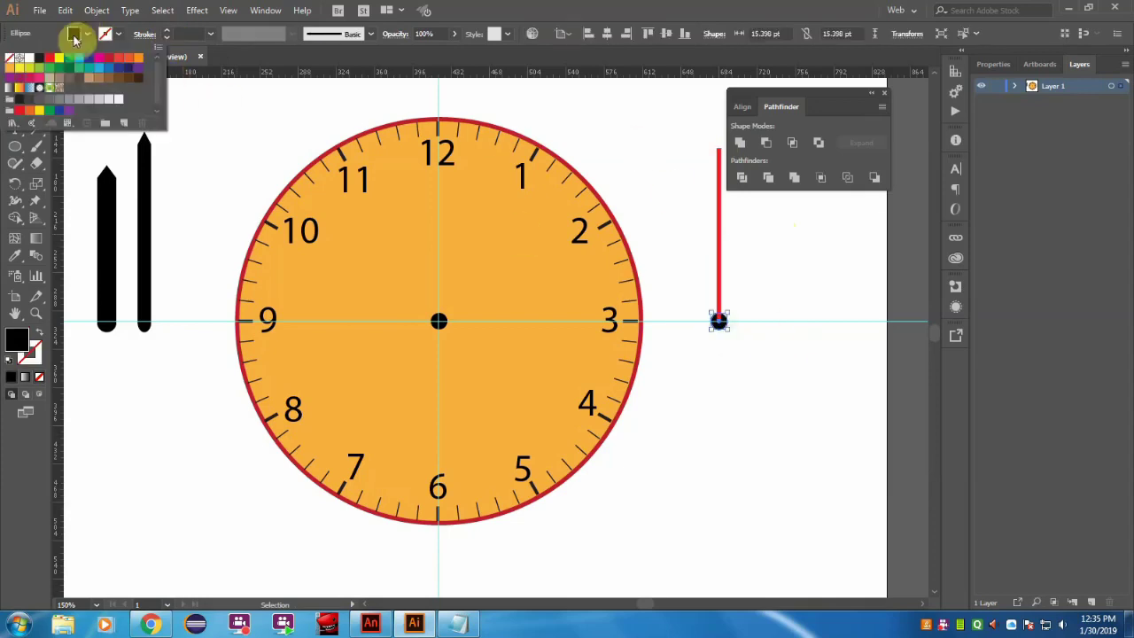
left_click(49, 62)
left_click(627, 169)
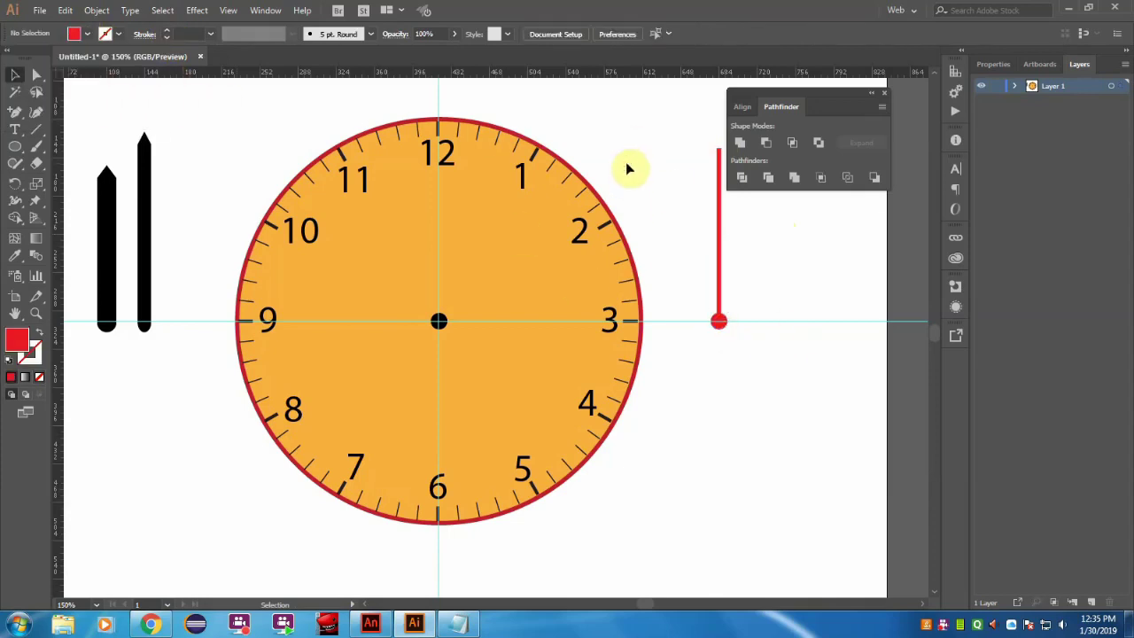
left_click(721, 258)
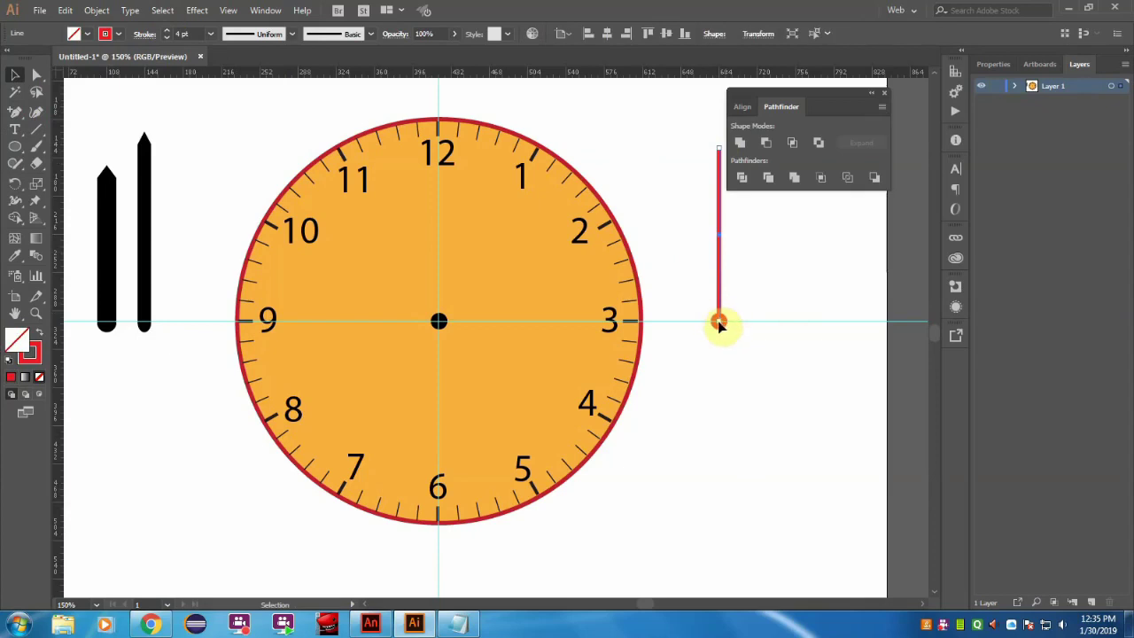
left_click_drag(718, 324, 719, 348)
left_click(779, 365)
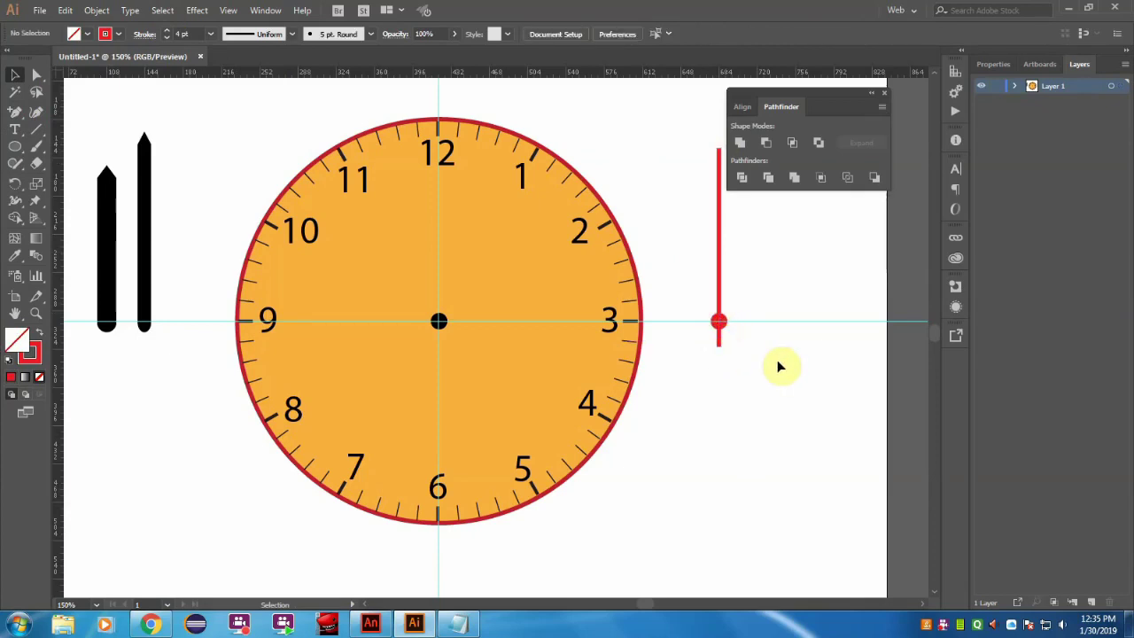
Zoom in and expand the red line's stroke into a filled shape
key("a")
scroll(531, 309, "up", 1)
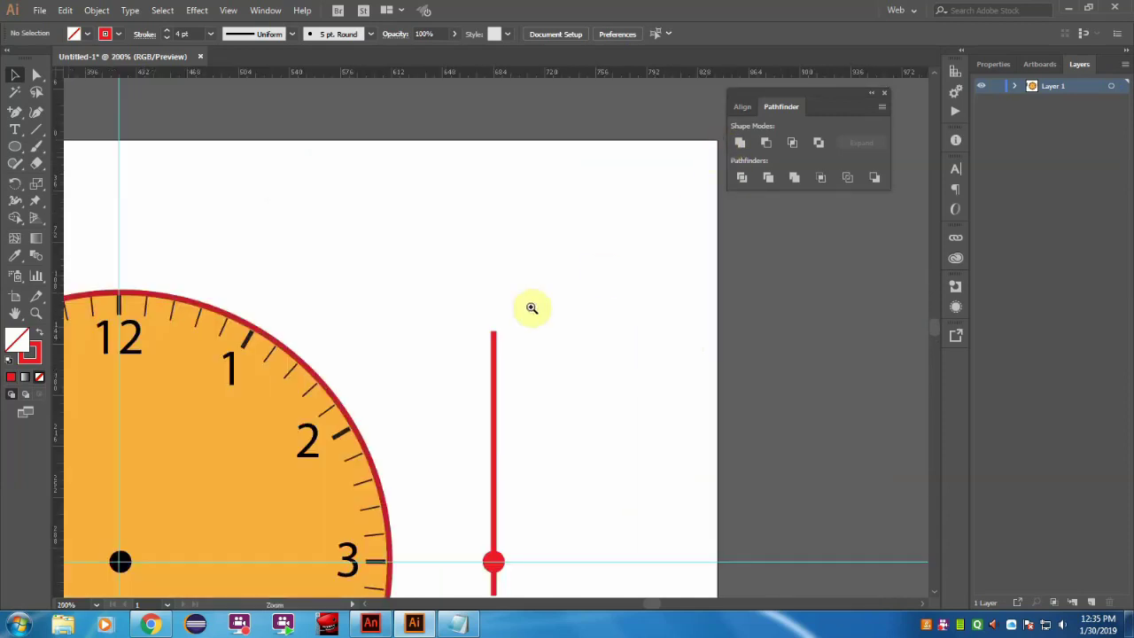
scroll(499, 319, "up", 1)
scroll(493, 342, "up", 1)
scroll(494, 342, "up", 1)
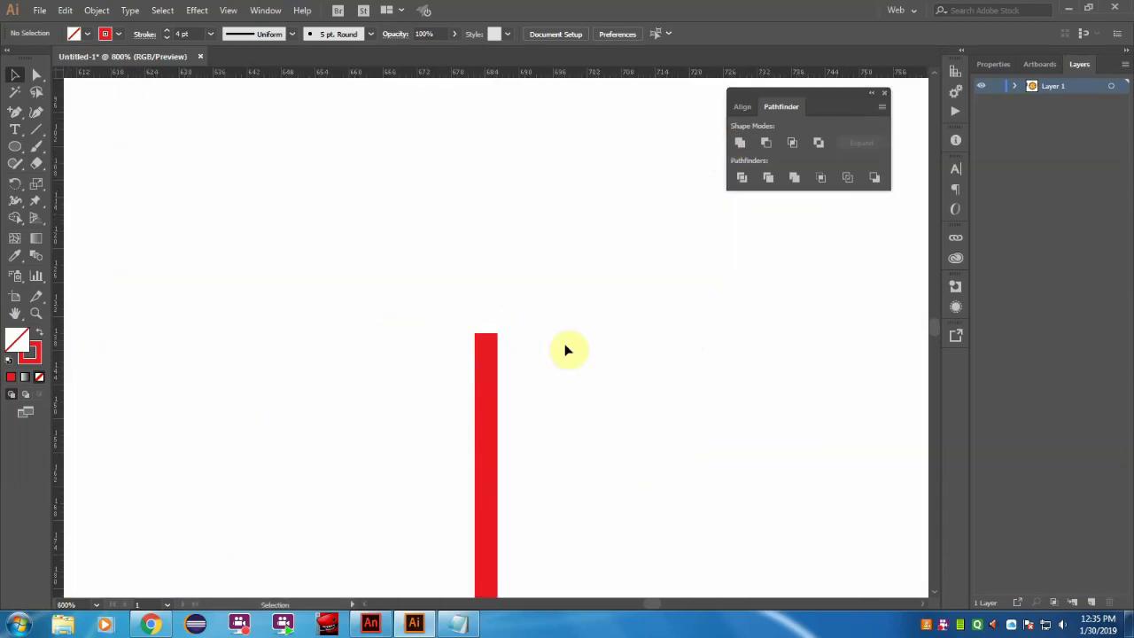
left_click(486, 344)
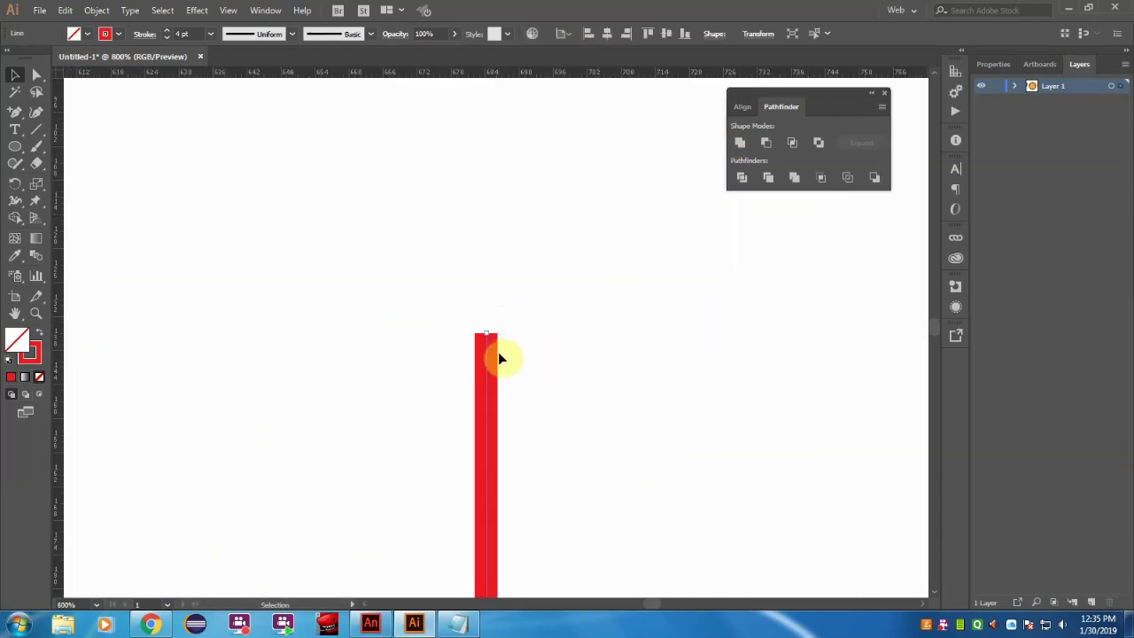
left_click(96, 10)
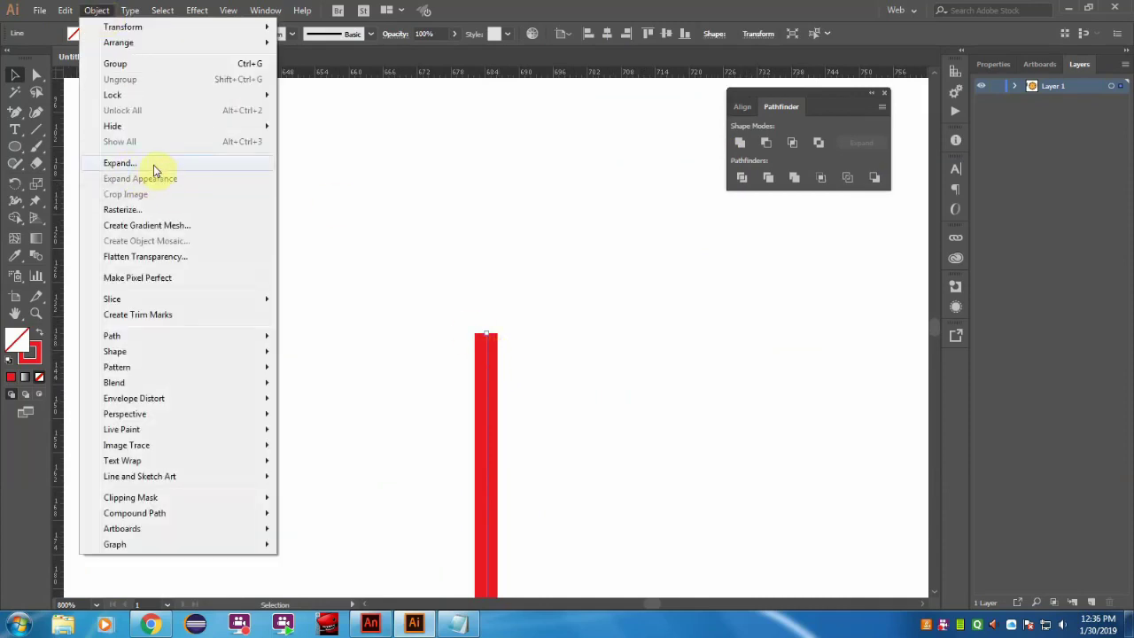
left_click(120, 163)
left_click(531, 390)
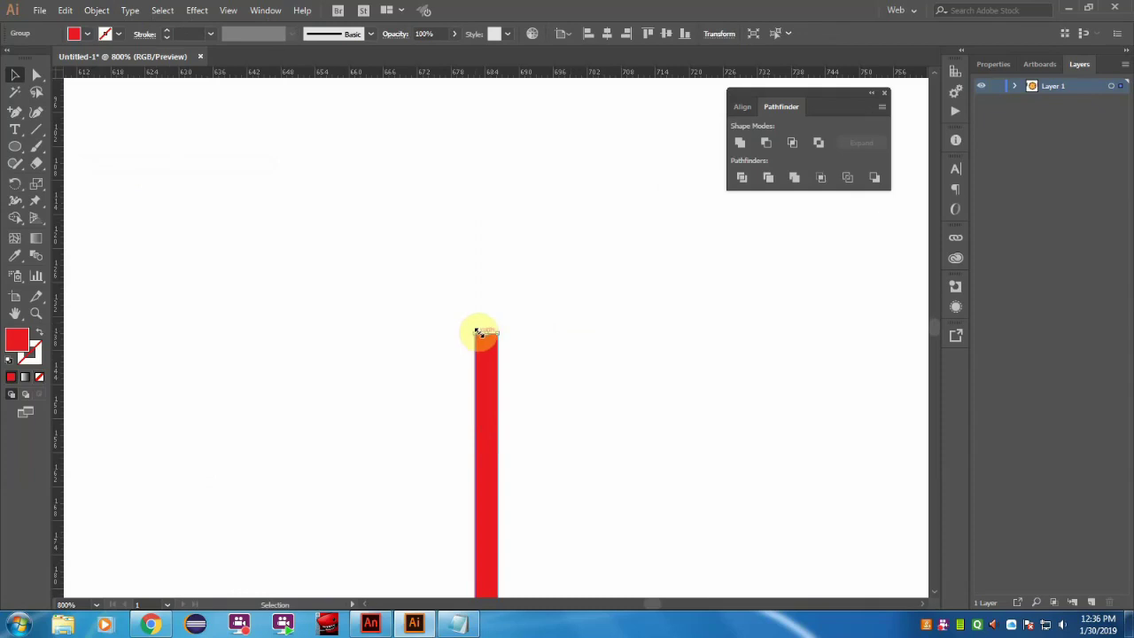
Give the red bar a pointed tip from a new top-centre anchor, then zoom out
left_click(501, 354)
left_click(15, 111)
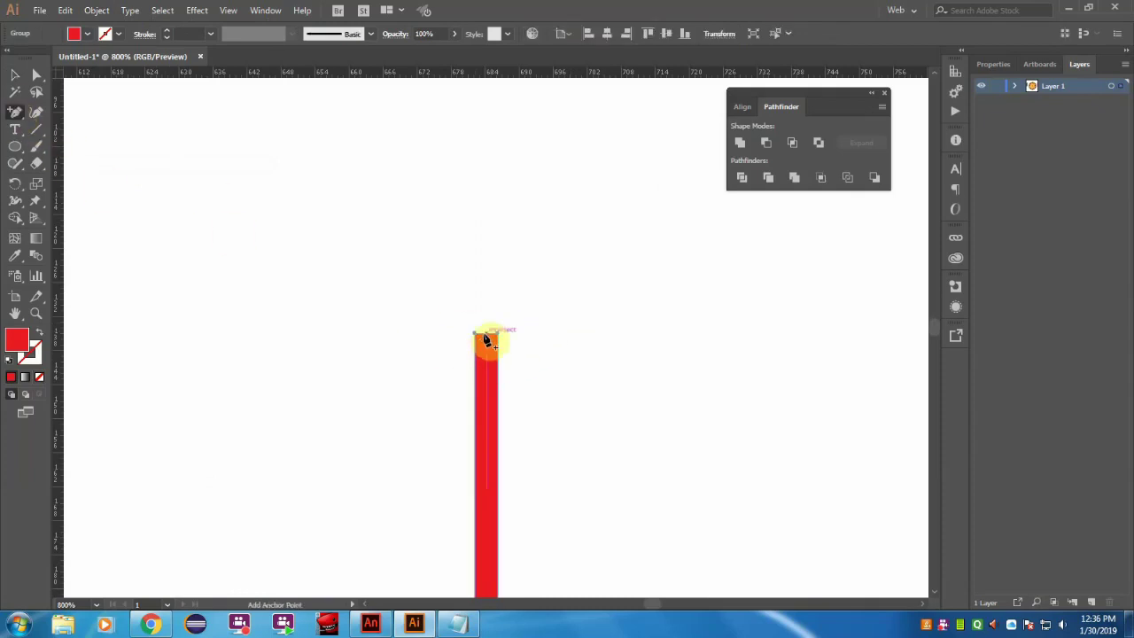
left_click(486, 339)
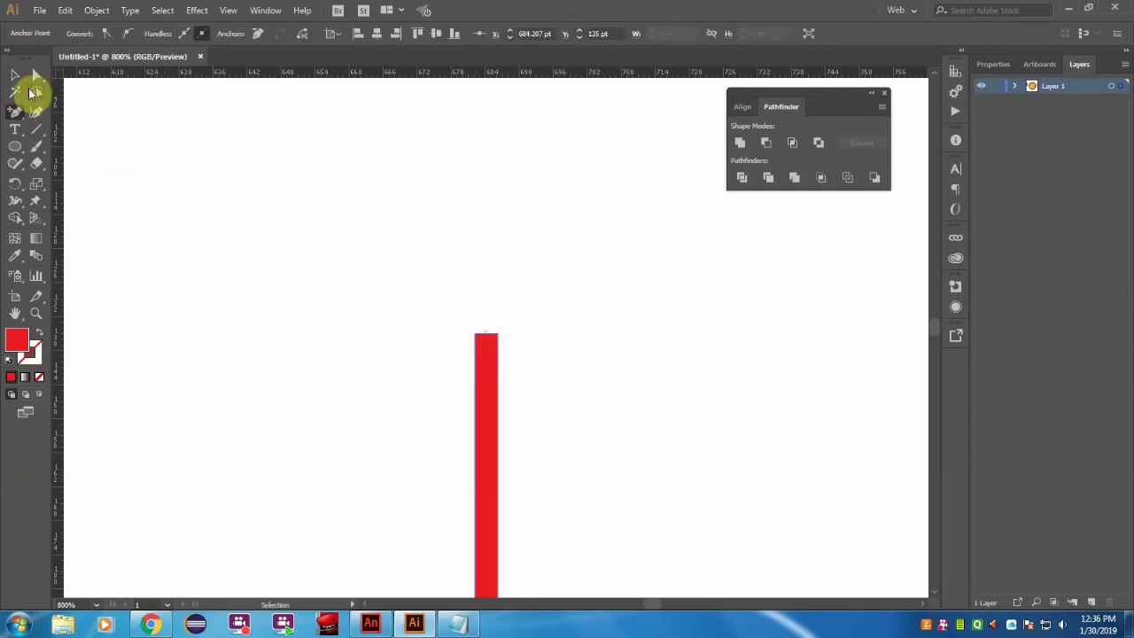
left_click(36, 77)
left_click_drag(486, 334, 484, 306)
left_click(15, 74)
left_click(285, 155)
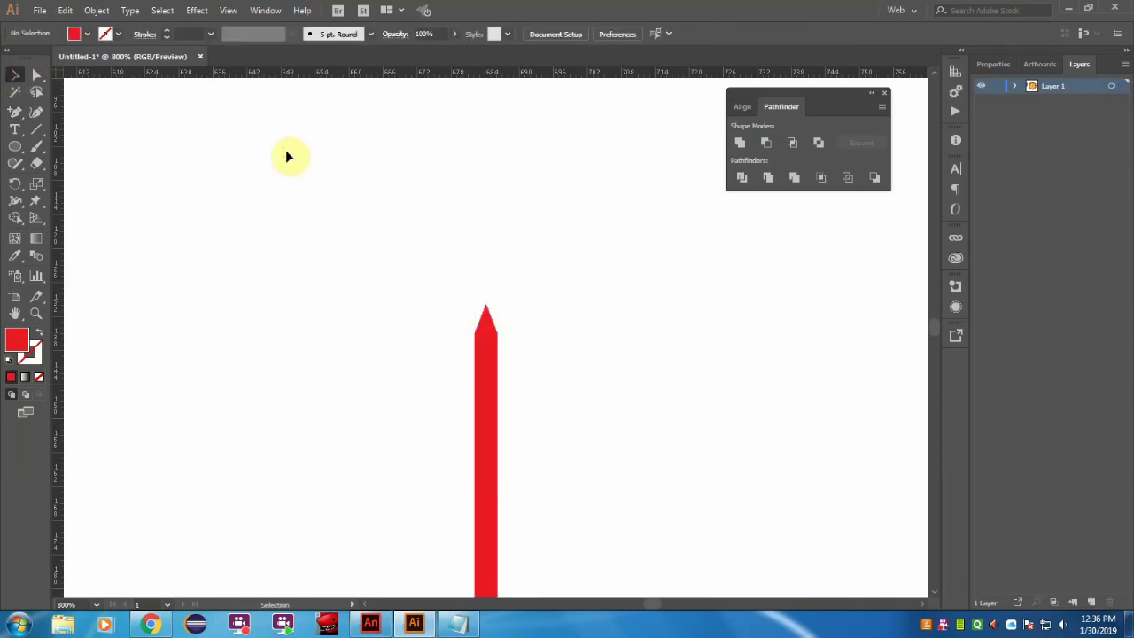
key("ctrl+minus")
key("ctrl+minus")
key("ctrl+minus")
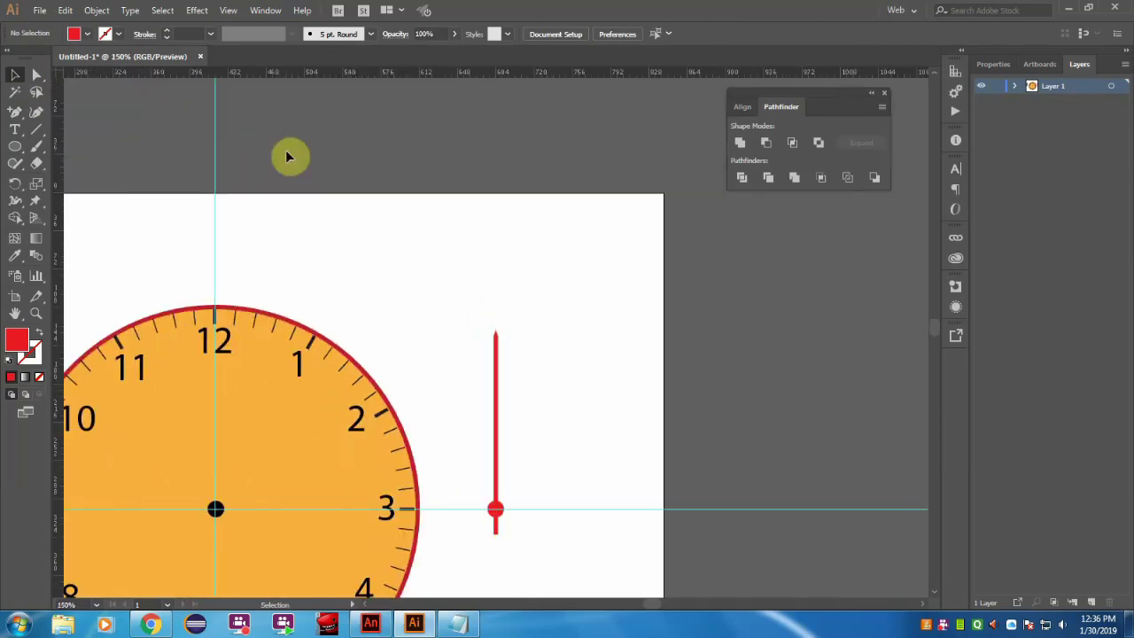
Give the taller black hand a dark grey fill
left_click_drag(537, 463, 479, 537)
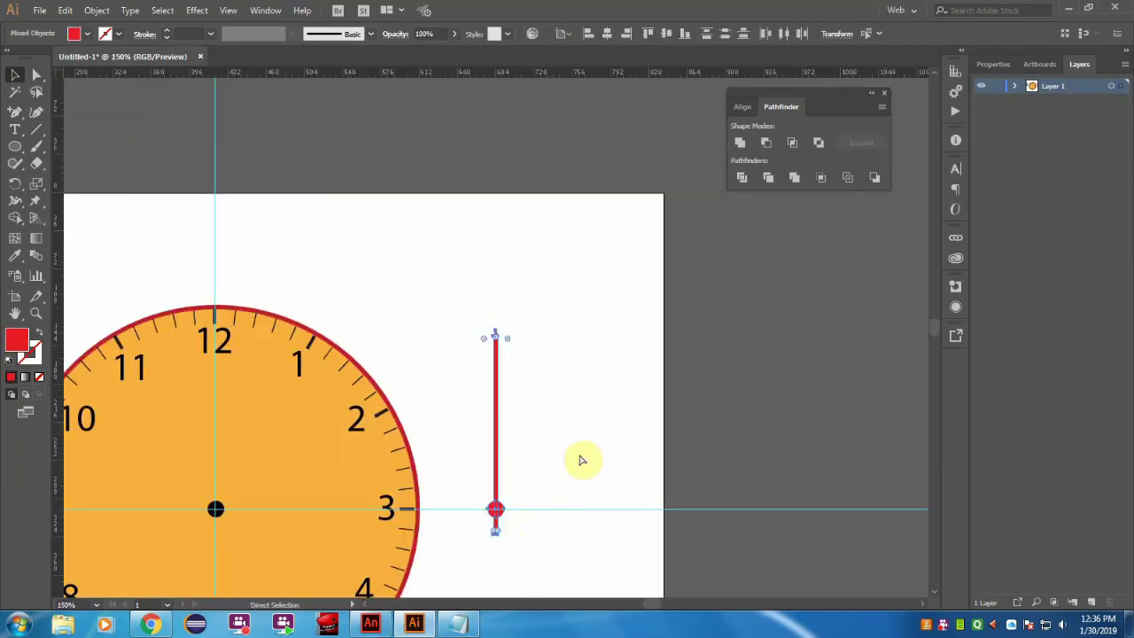
scroll(653, 603, "left", 5)
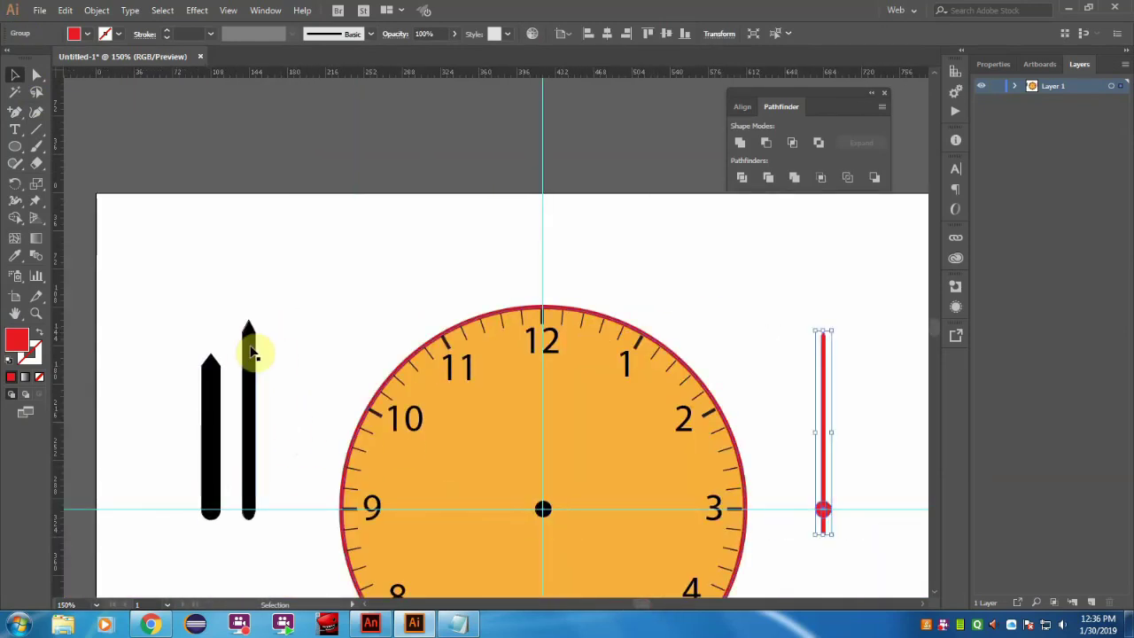
left_click(249, 352)
left_click(75, 34)
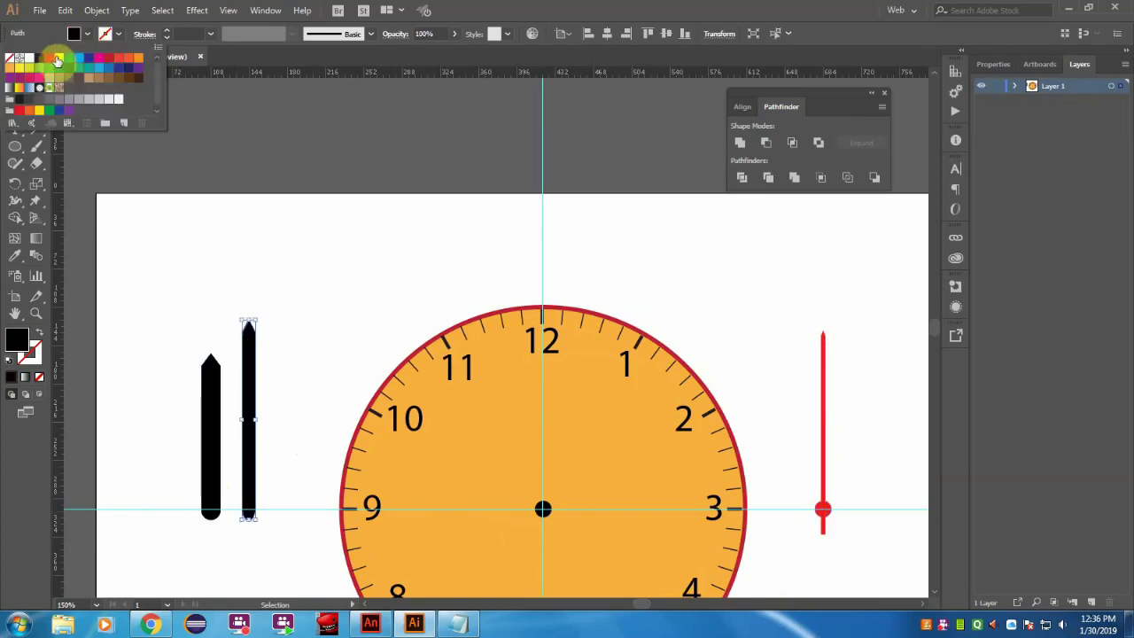
left_click(26, 104)
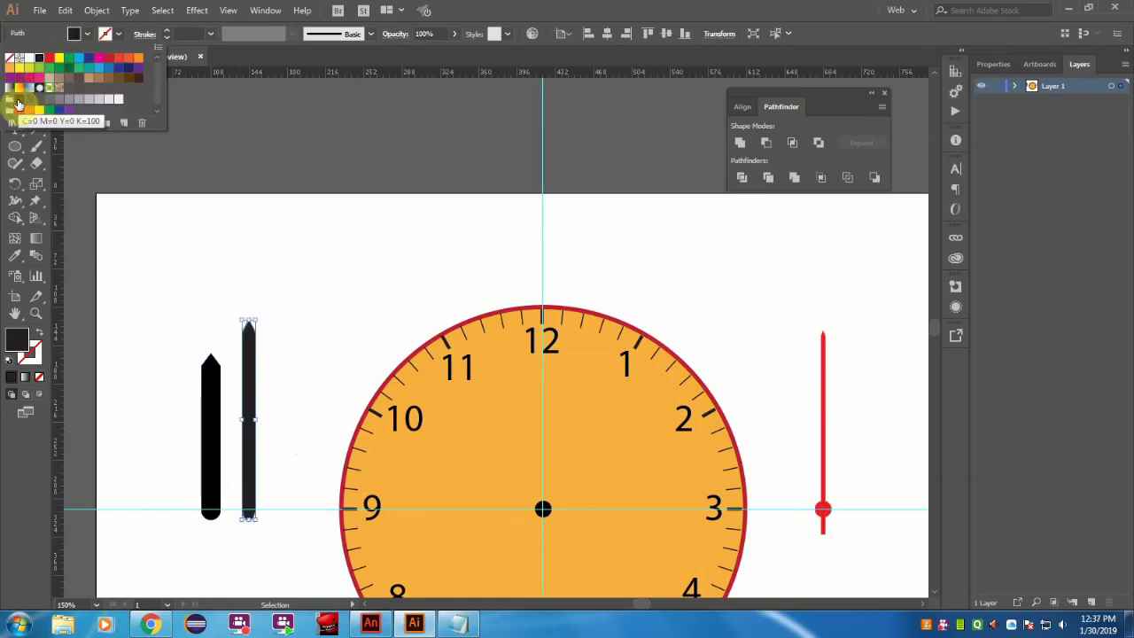
left_click(328, 269)
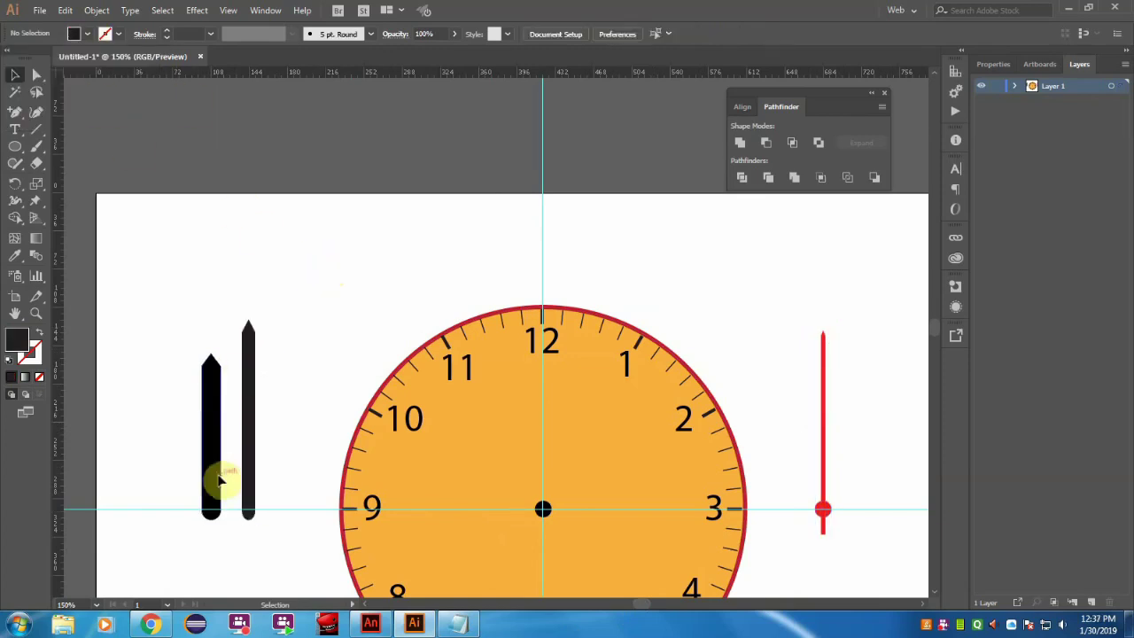
Move both black hands and the red second hand onto the clock centre
left_click_drag(212, 499, 542, 485)
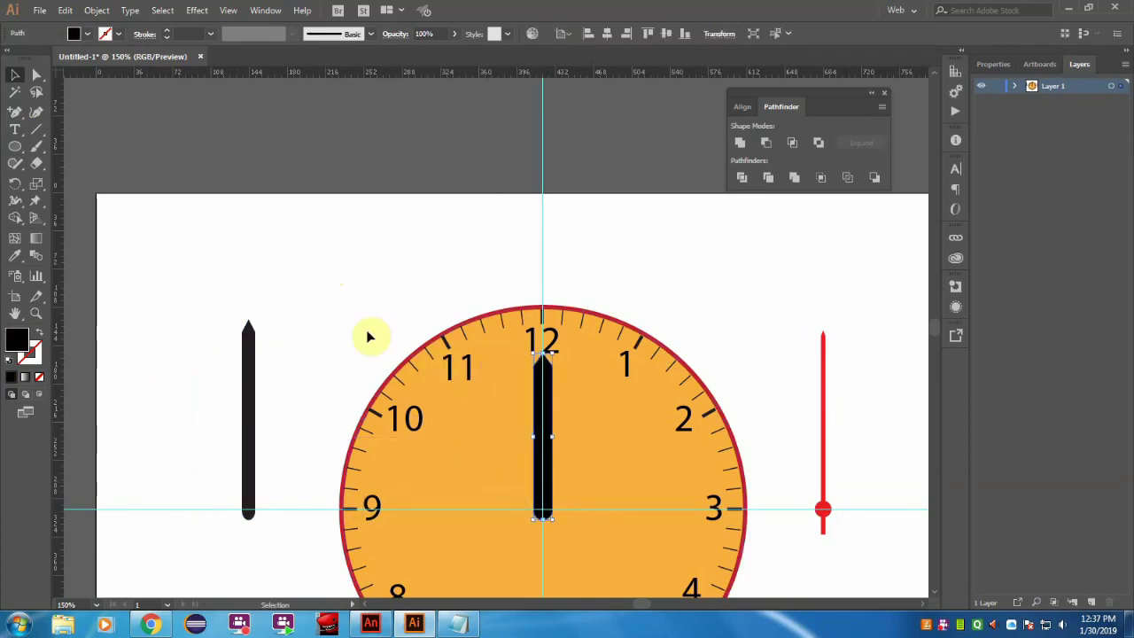
left_click_drag(252, 366, 545, 372)
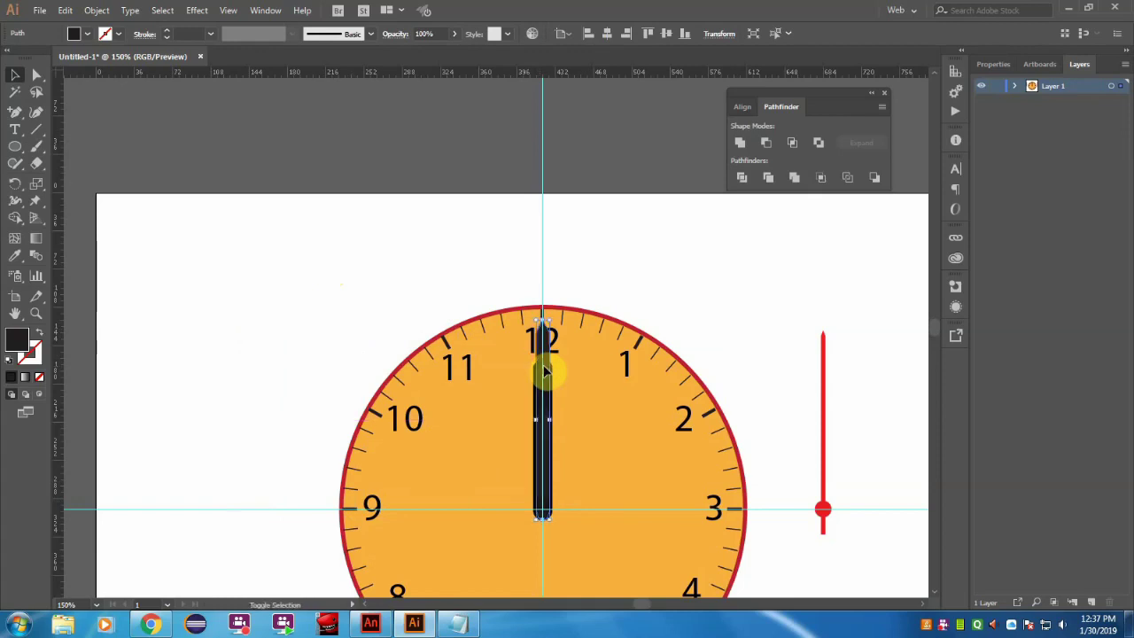
left_click(747, 312)
mouse_move(830, 488)
left_mouse_down()
mouse_move(606, 457)
mouse_move(544, 478)
left_mouse_up()
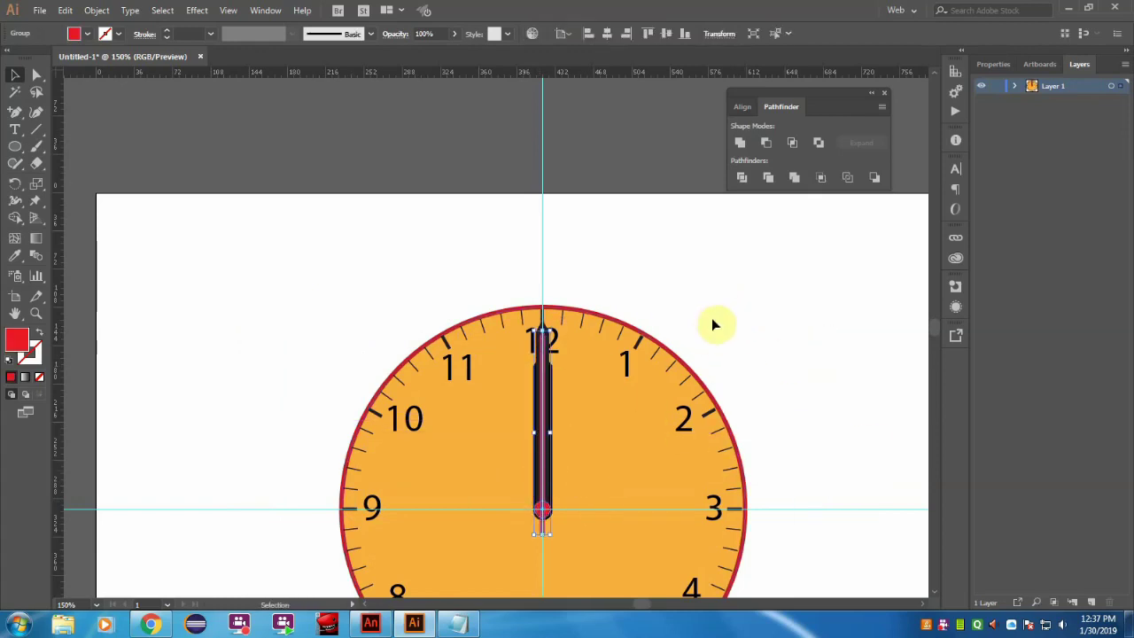
Drop the red hand at the centre and try setting a rotation pivot at the hands' base
left_click(716, 323)
left_click(545, 373)
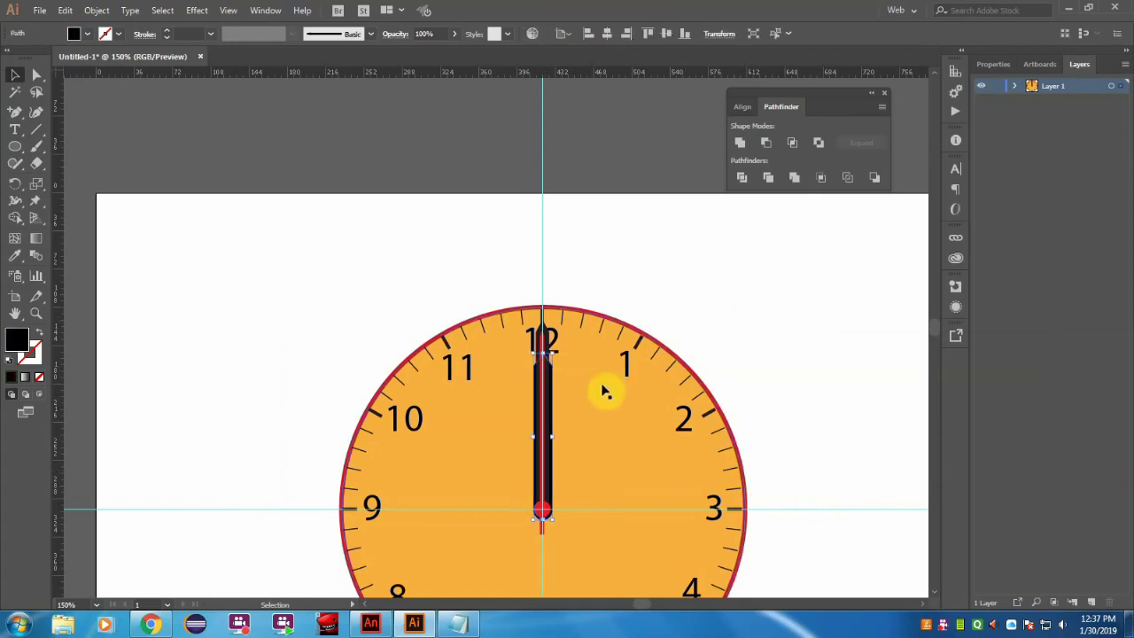
left_click(15, 184)
left_click(541, 509)
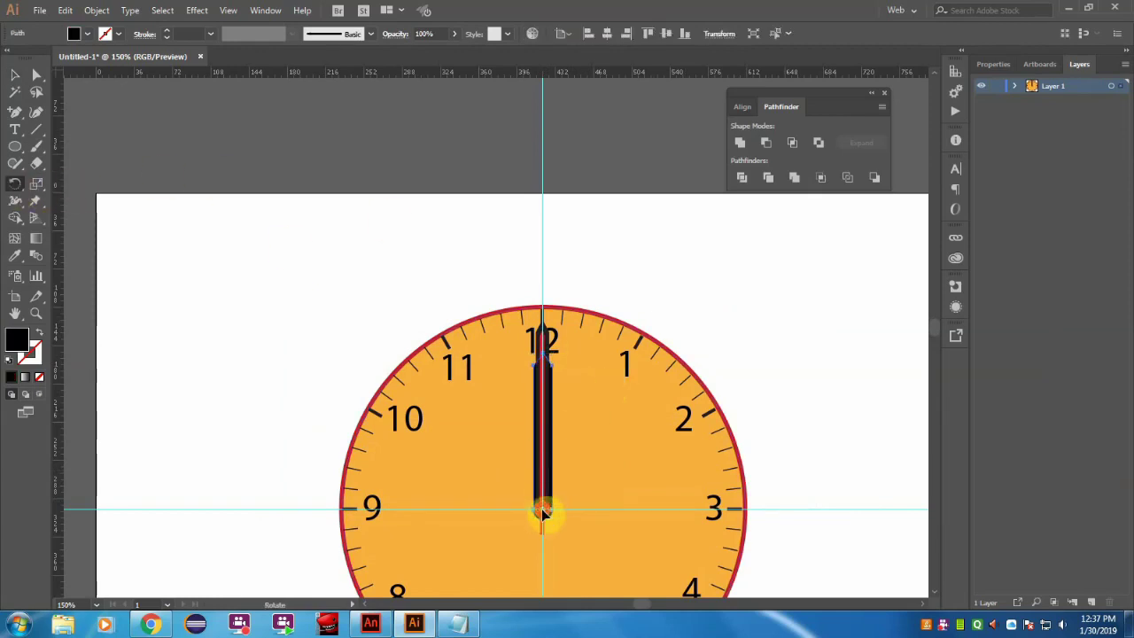
left_click(15, 74)
left_click(547, 330)
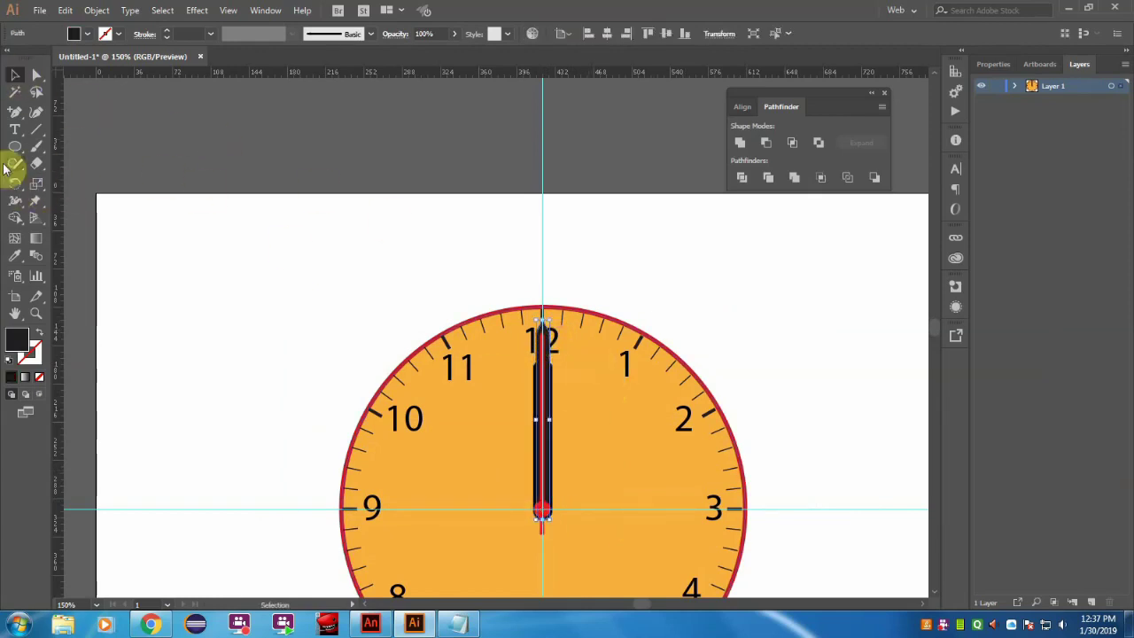
left_click(15, 184)
left_click(542, 510)
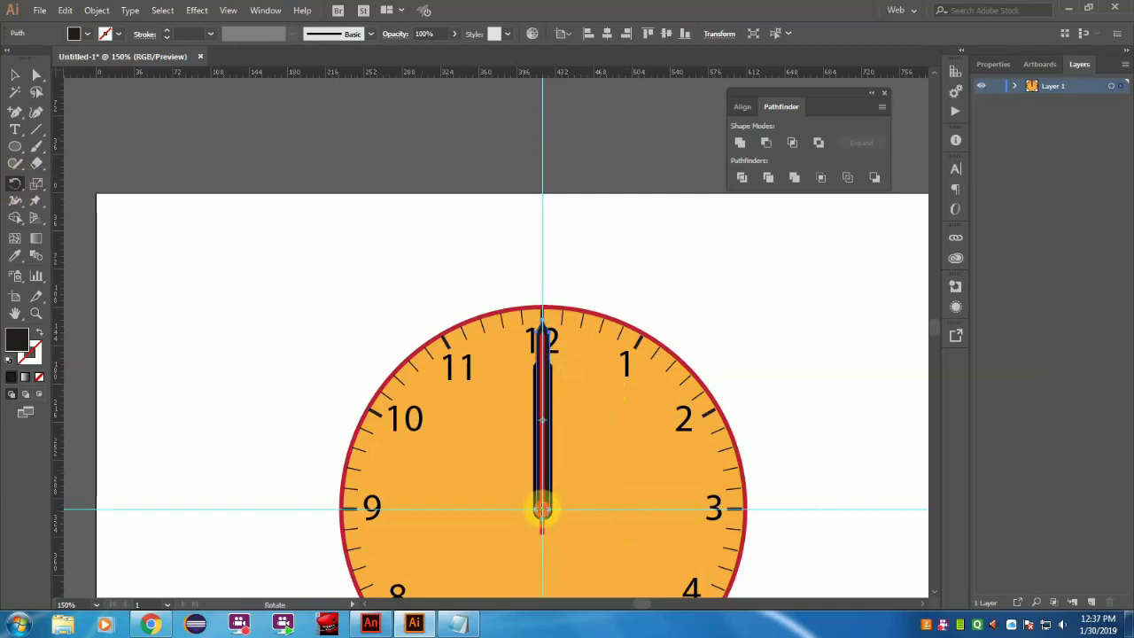
left_click(15, 75)
Set the red second hand's rotation pivot at the clock centre
left_click(481, 253)
left_click(542, 399)
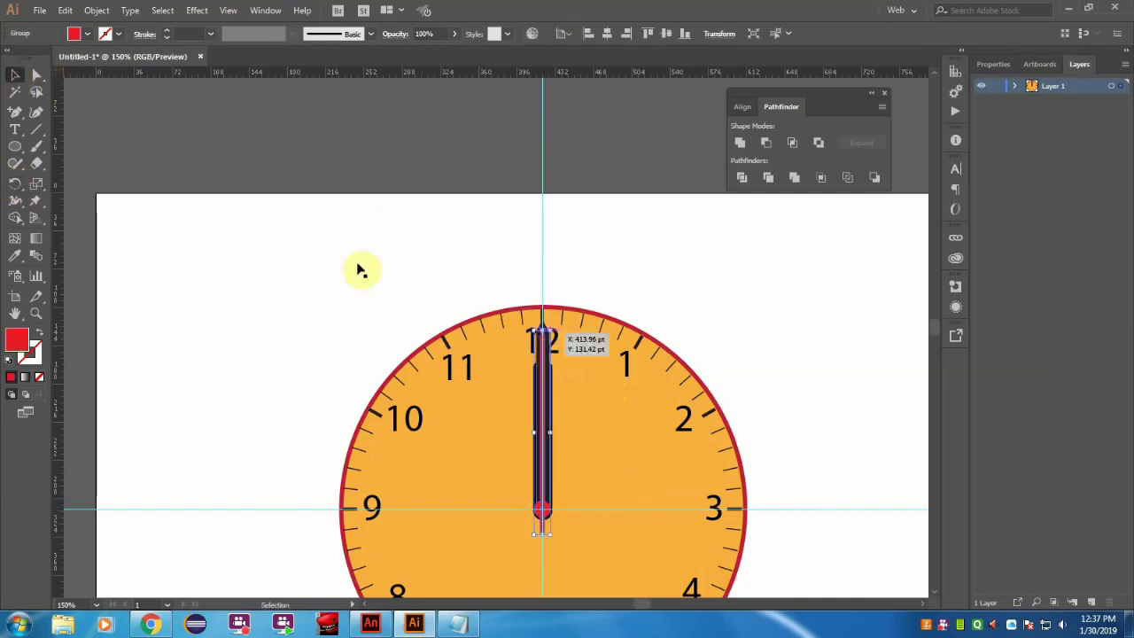
left_click(14, 184)
left_click(543, 508)
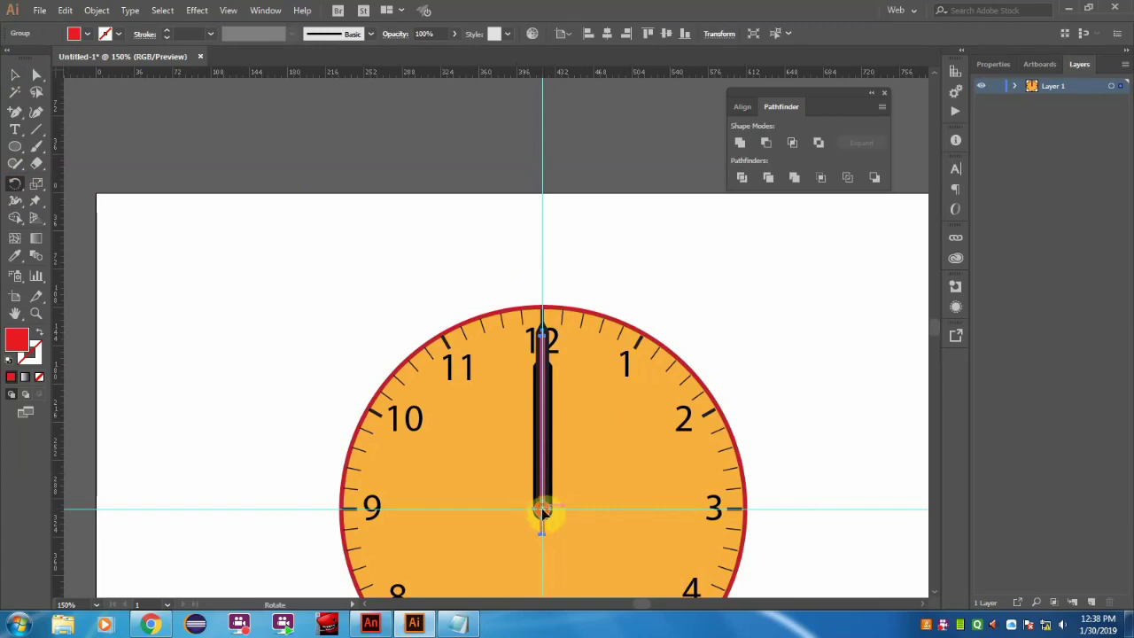
left_click(15, 75)
left_click(250, 247)
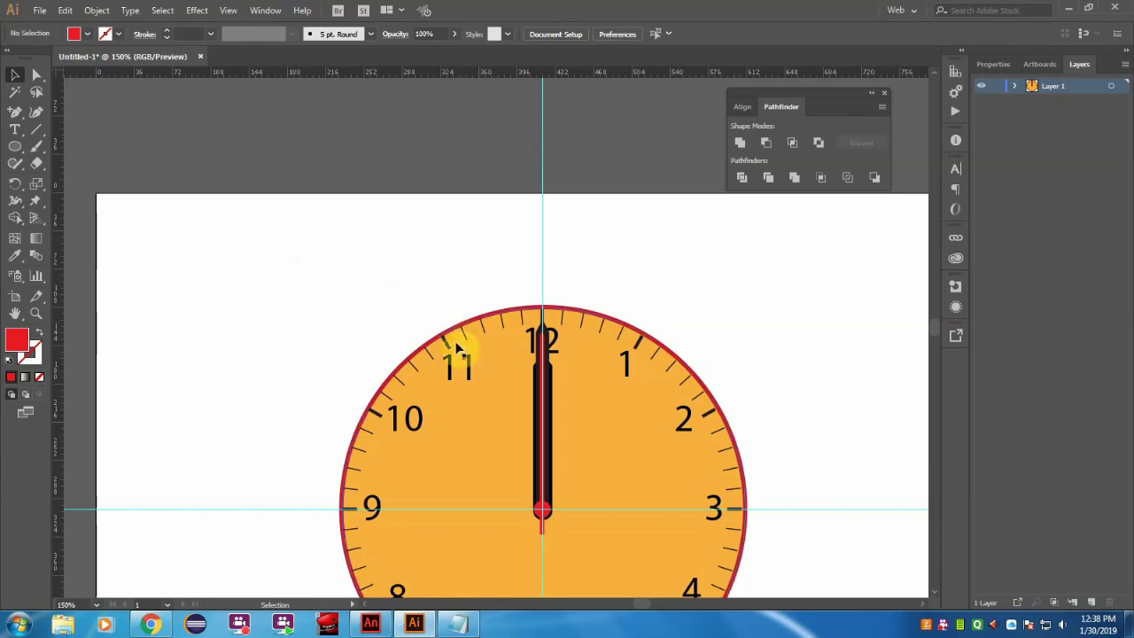
Rotate the red second hand about 66° so it points toward 10
left_click(547, 350)
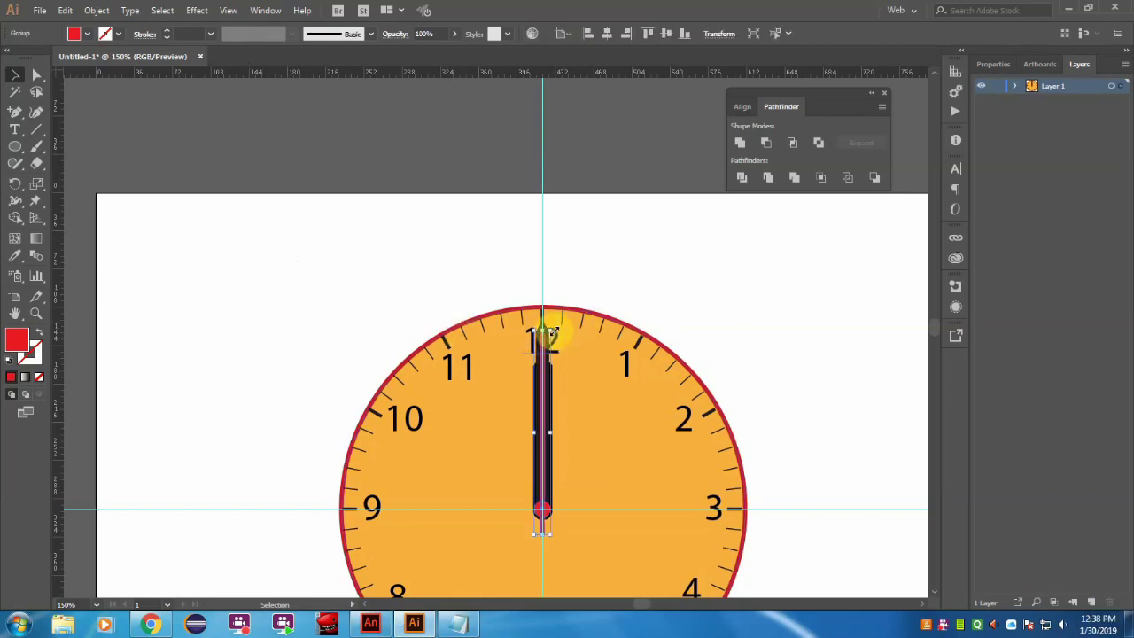
left_click(15, 183)
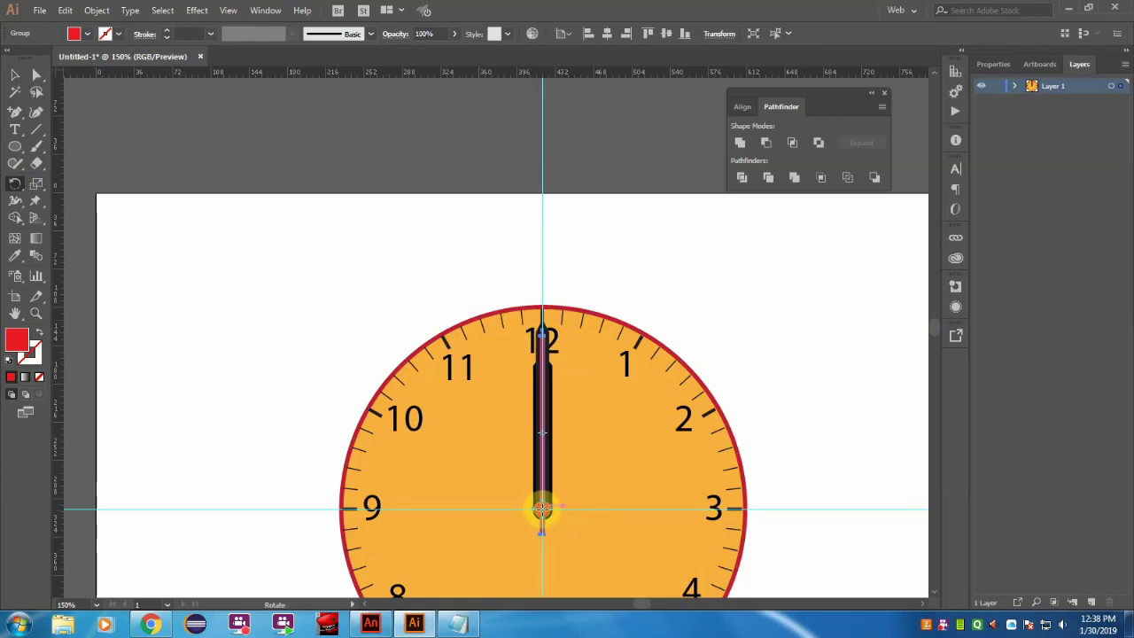
left_click_drag(542, 355, 367, 435)
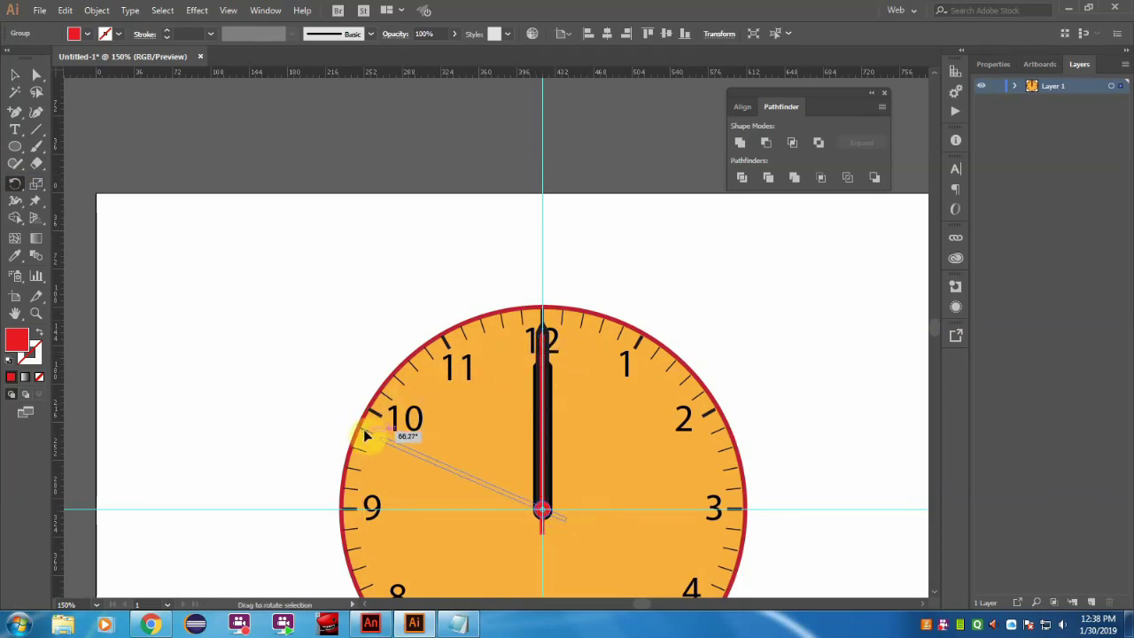
key("v")
left_click(367, 264)
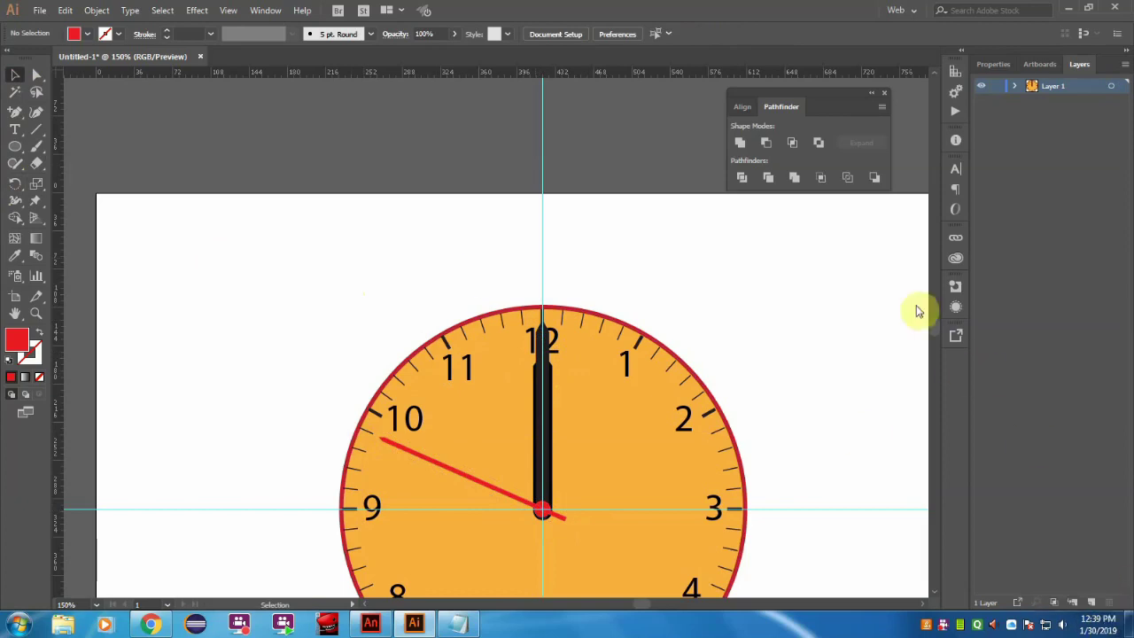
scroll(921, 319, "down", 3)
Rotate the long black hand to point at 8
left_click(544, 190)
left_click(14, 184)
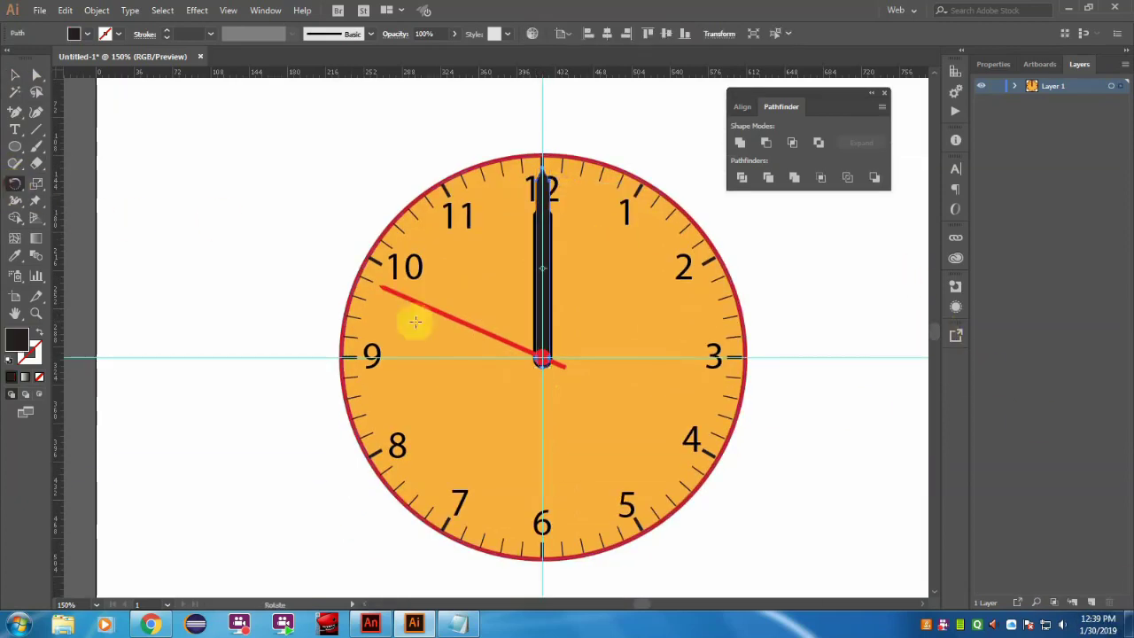
left_click_drag(495, 219, 401, 470)
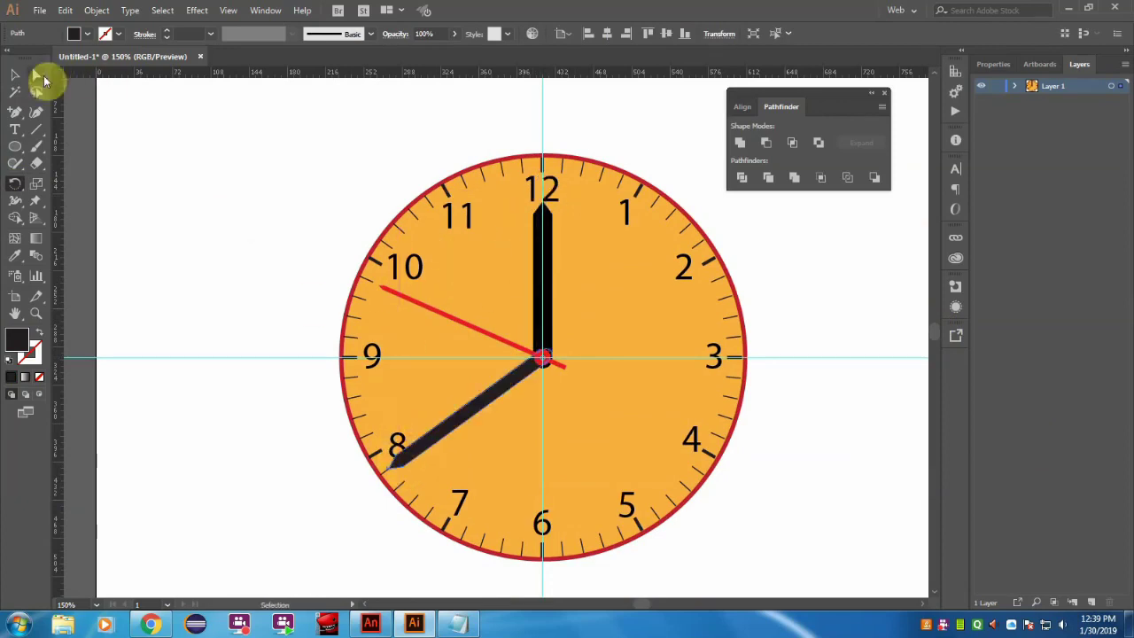
left_click(14, 74)
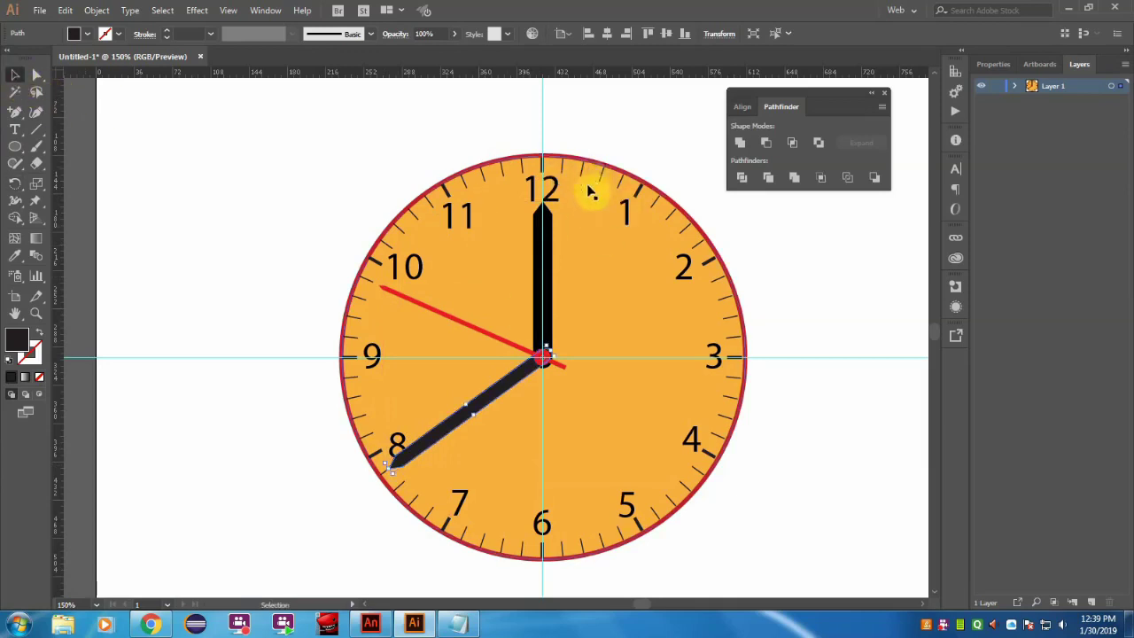
Rotate the short black hand about the centre toward 1, then zoom to 100%
left_click(544, 217)
left_click(14, 184)
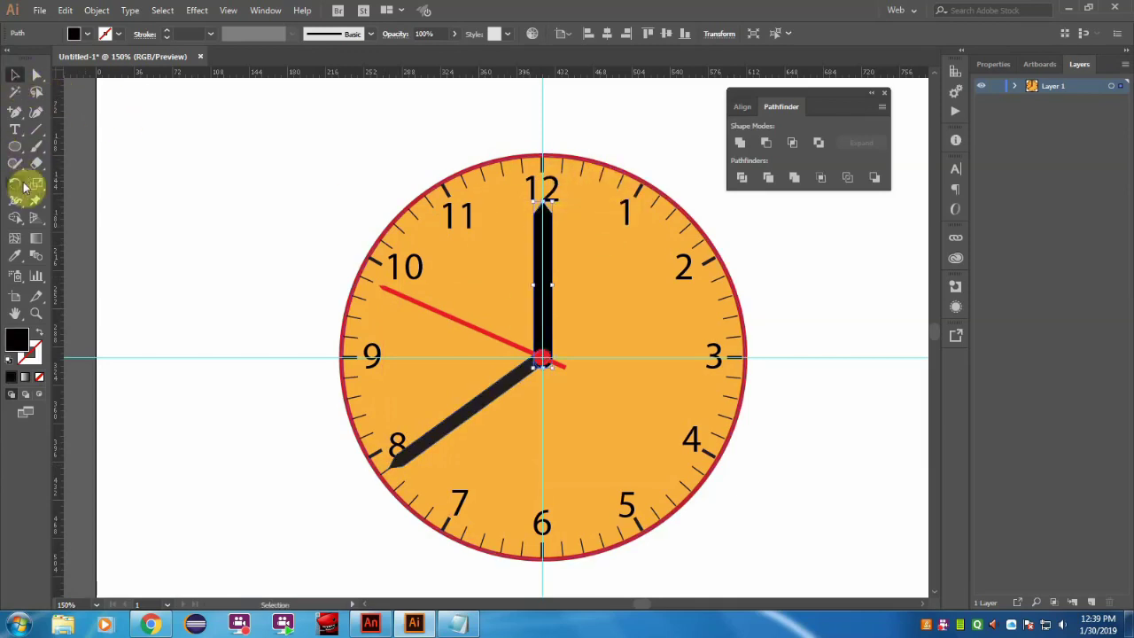
left_click(542, 358)
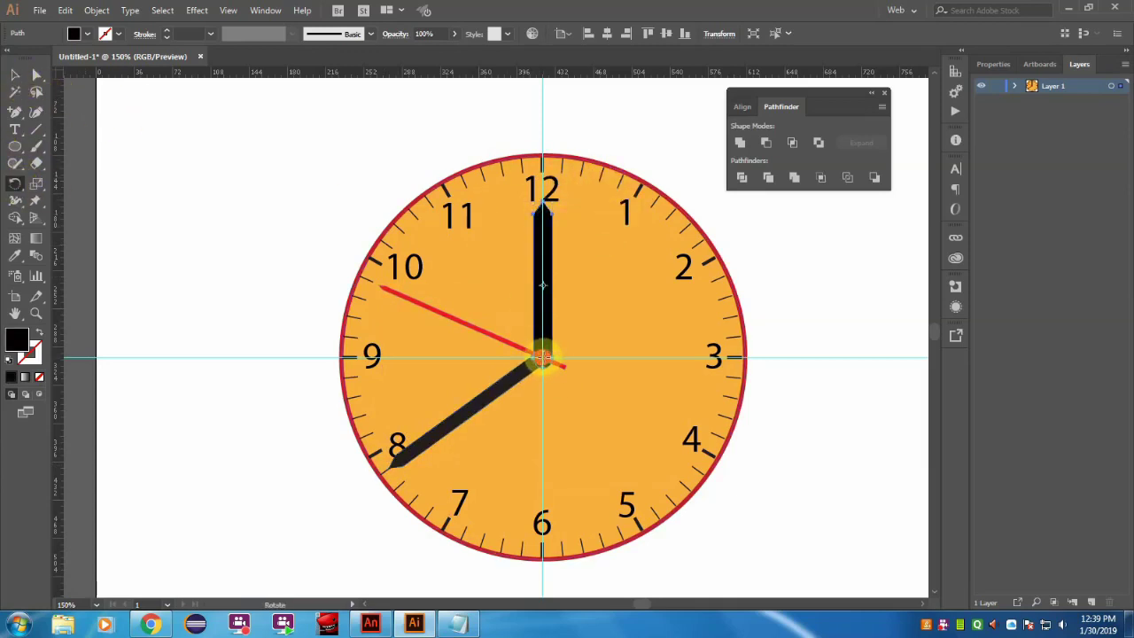
left_click_drag(553, 221, 600, 209)
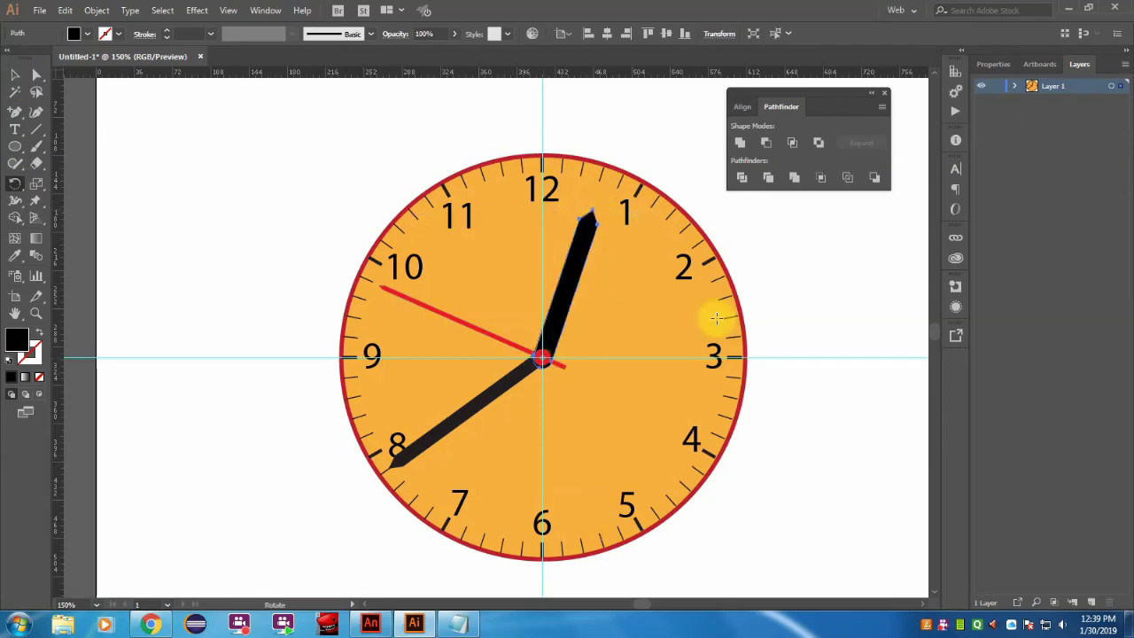
left_click(14, 75)
left_click(238, 160)
key("ctrl+1")
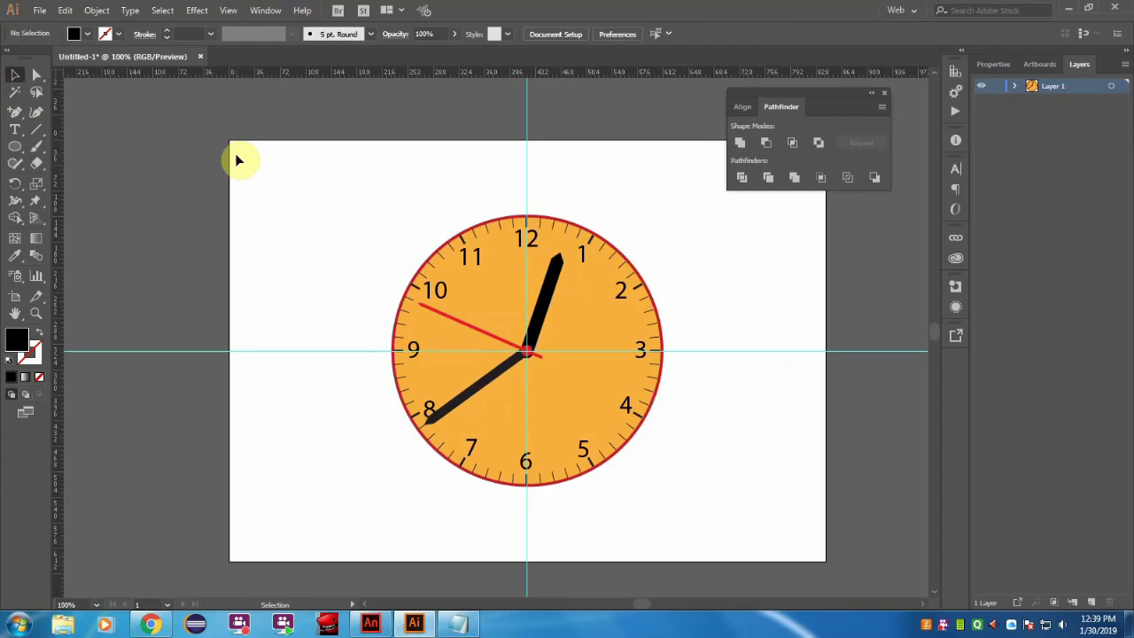